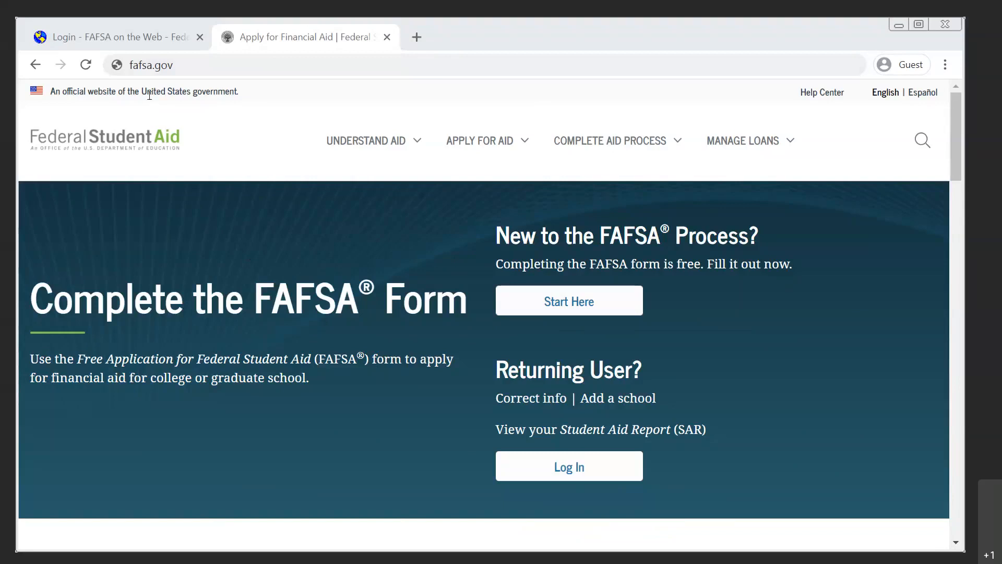
Switch to the FAFSA login page and choose to log in as a parent, preparer, or student from a Freely Associated State.
{"action": "left_click", "coordinate": [111, 39]}
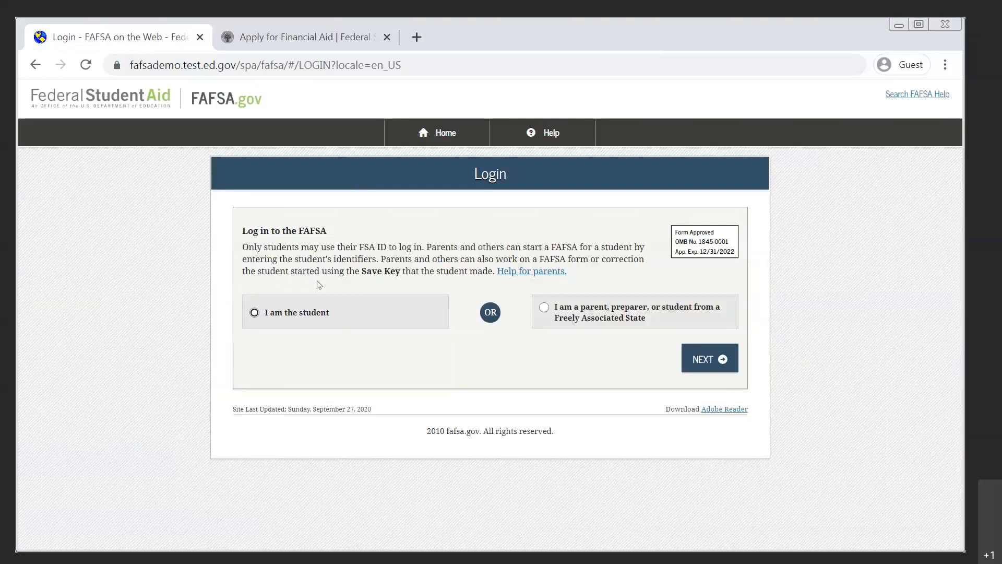
{"action": "left_click", "coordinate": [311, 324]}
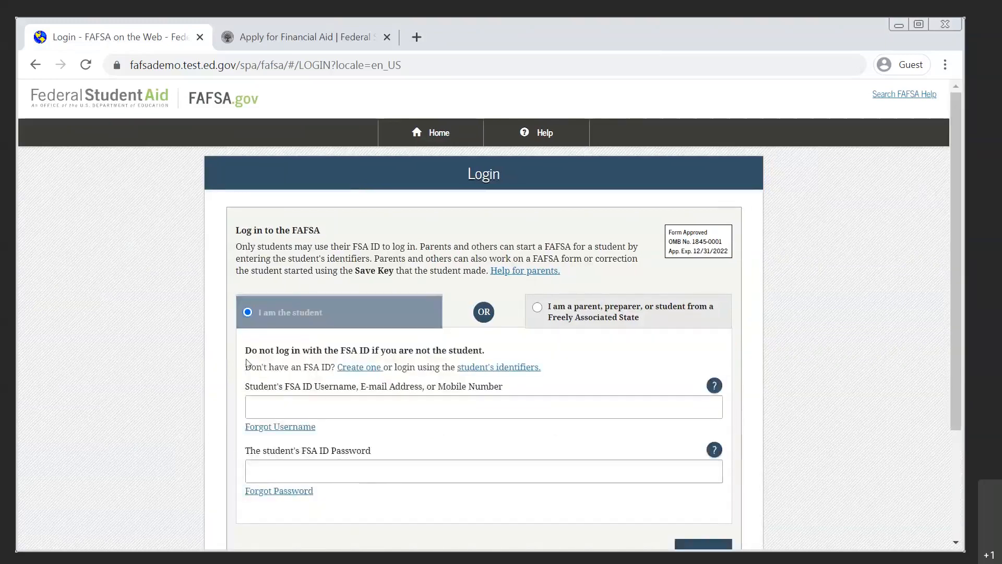
{"action": "scroll", "coordinate": [209, 382], "scroll_direction": "down", "scroll_amount": 1}
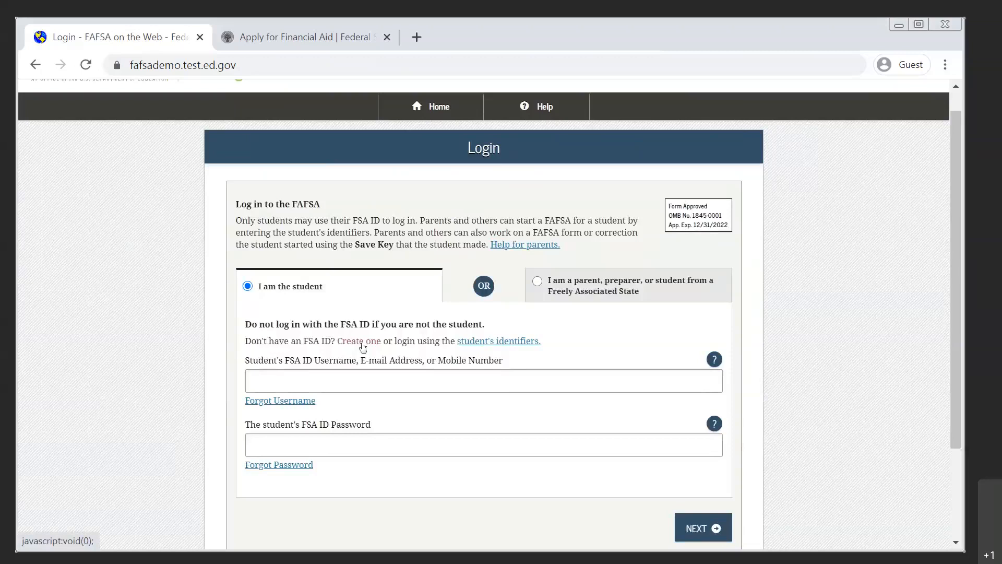
{"action": "left_click", "coordinate": [538, 294]}
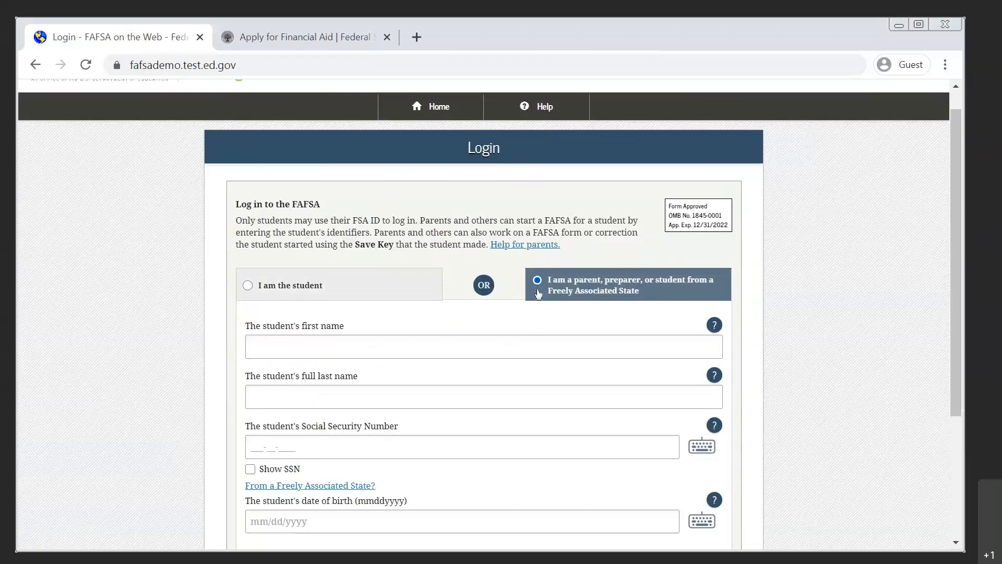
Enter the student's first name and full last name in the login form.
{"action": "left_click", "coordinate": [435, 340]}
{"action": "type", "text": "John"}
{"action": "key", "text": "Tab"}
{"action": "key", "text": "Tab"}
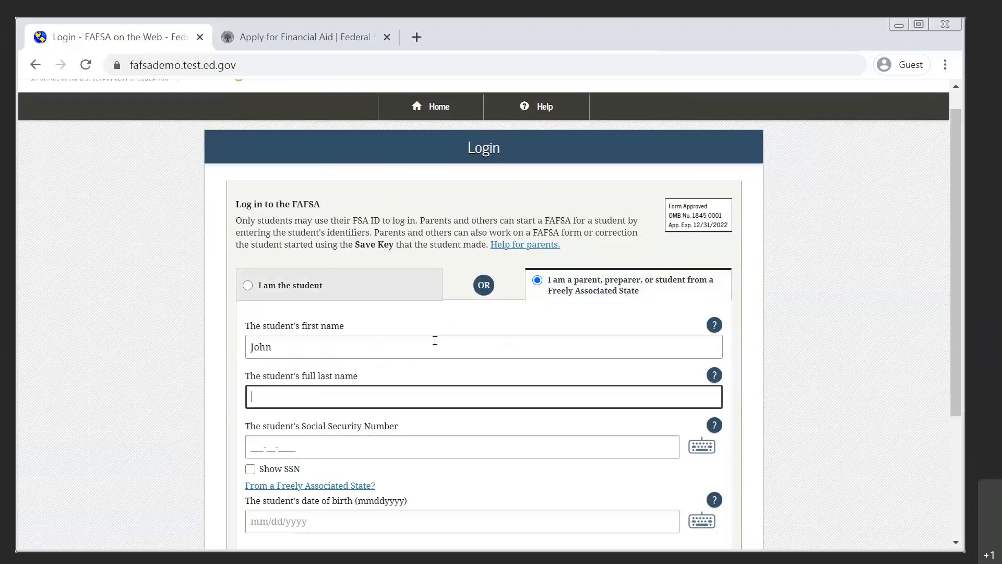
{"action": "type", "text": "Test"}
{"action": "key", "text": "Tab"}
{"action": "key", "text": "Tab"}
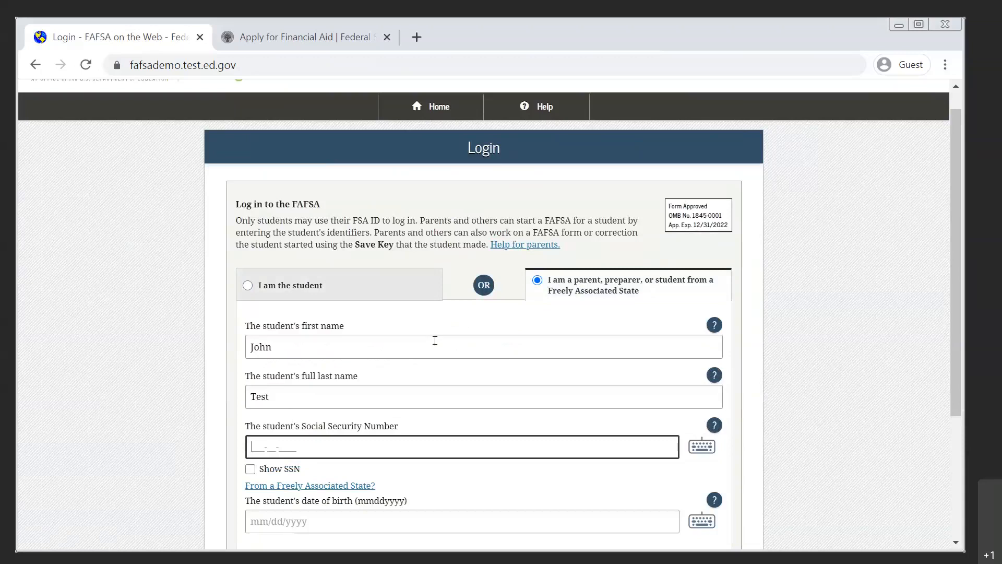
Enter the student's Social Security Number with Show SSN enabled, fill in the date of birth, and submit the login details.
{"action": "type", "text": "123456789"}
{"action": "type", "text": "89"}
{"action": "left_click", "coordinate": [250, 469]}
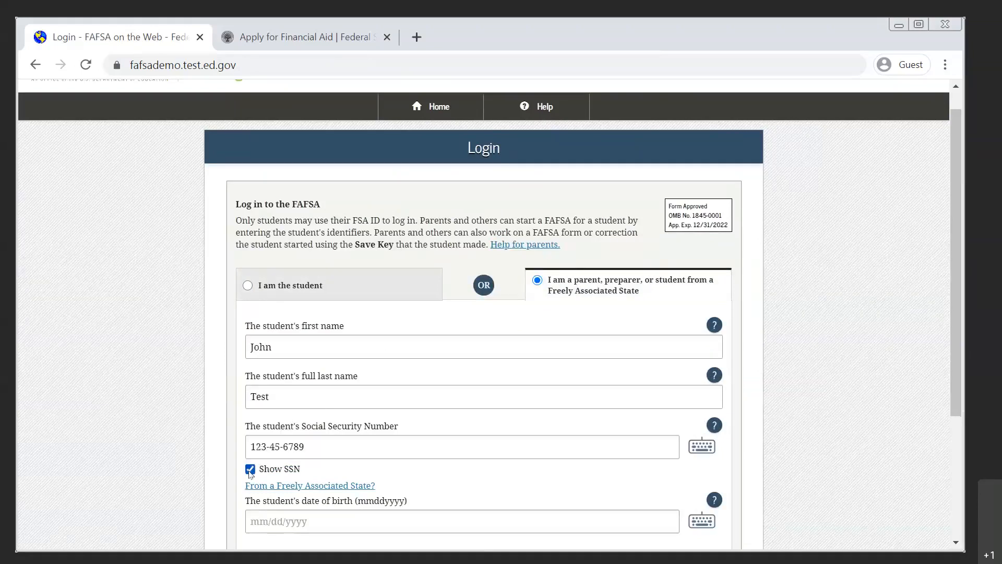
{"action": "scroll", "coordinate": [232, 470], "scroll_direction": "down", "scroll_amount": 3}
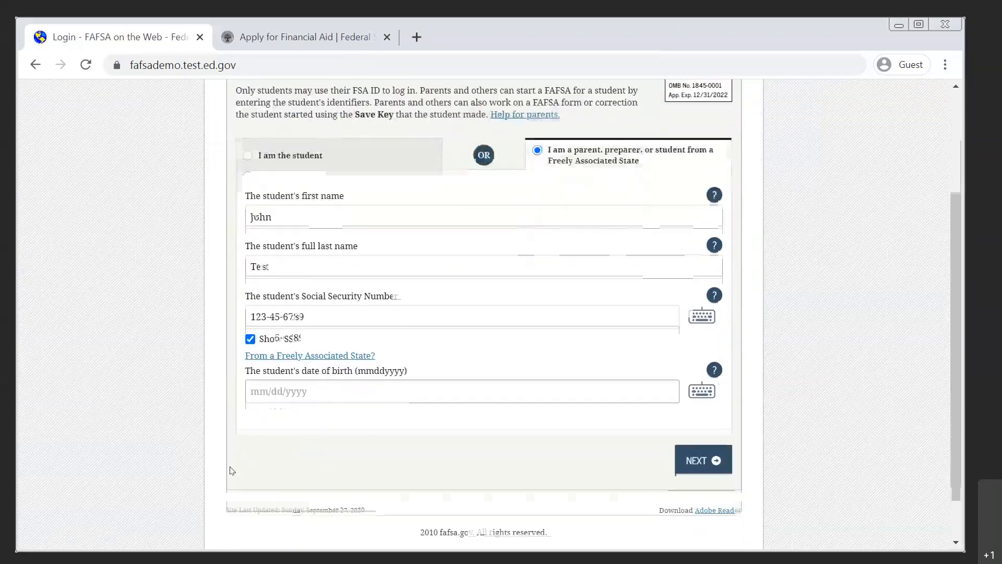
{"action": "left_click", "coordinate": [291, 390]}
{"action": "type", "text": "01/01/2"}
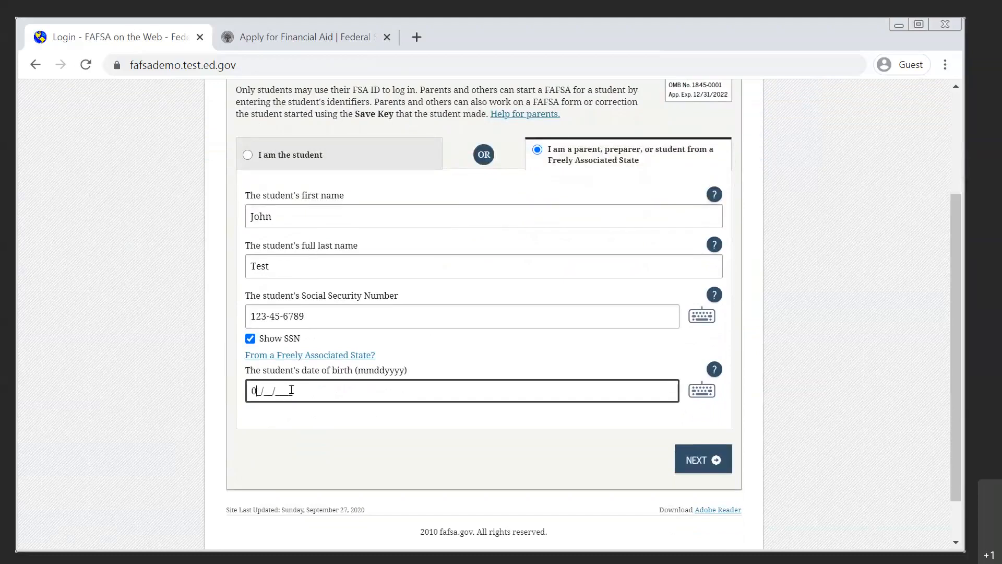
{"action": "type", "text": "003"}
{"action": "left_click", "coordinate": [688, 461]}
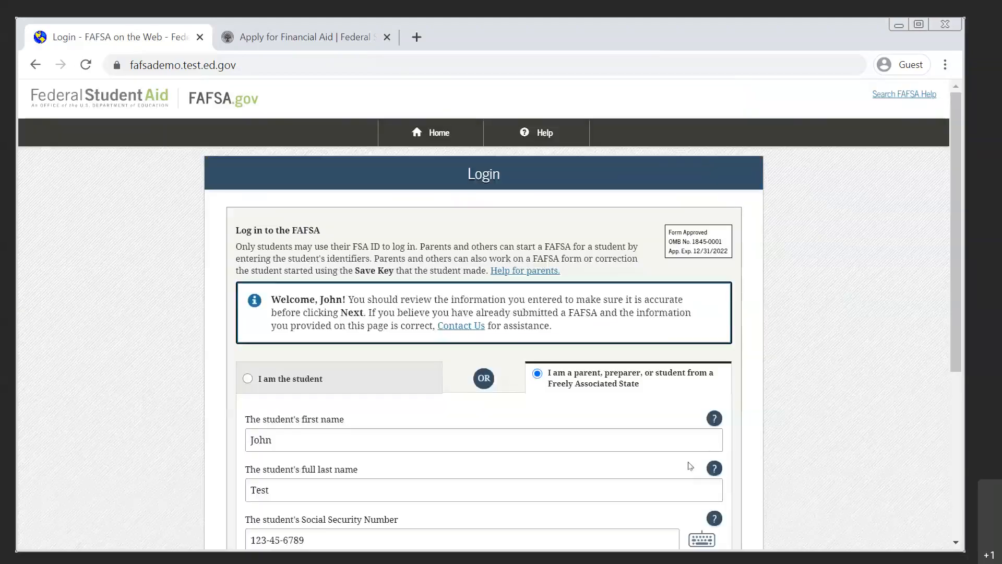
Review the entered student identifiers, resubmit the login, and accept the disclaimer.
{"action": "scroll", "coordinate": [787, 444], "scroll_direction": "down", "scroll_amount": 5}
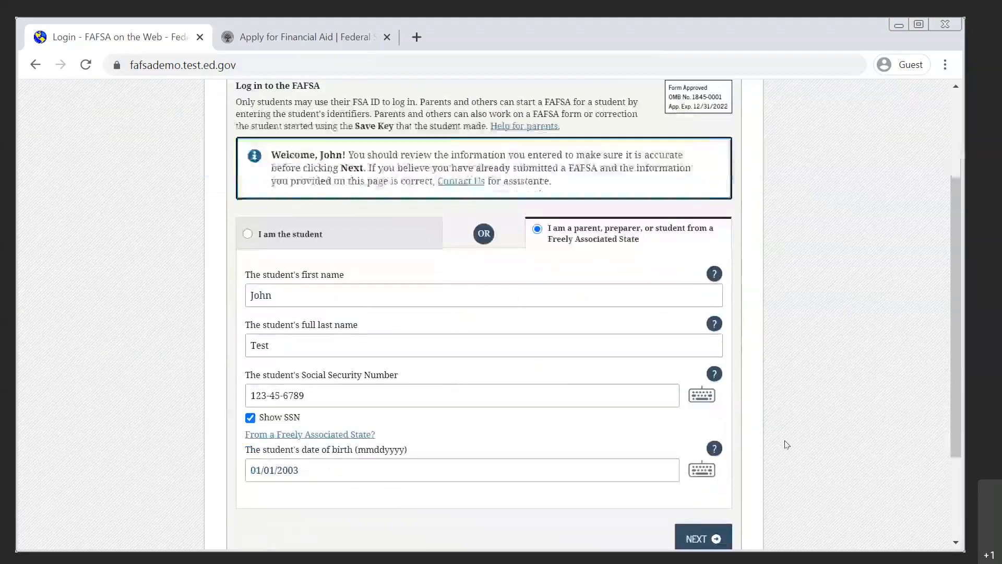
{"action": "scroll", "coordinate": [787, 444], "scroll_direction": "up", "scroll_amount": 5}
{"action": "scroll", "coordinate": [786, 444], "scroll_direction": "down", "scroll_amount": 4}
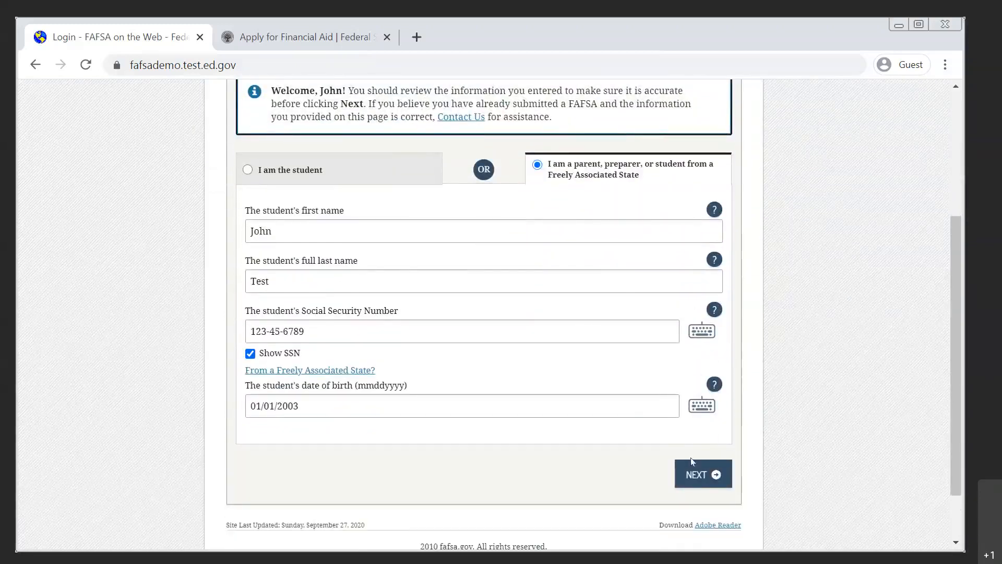
{"action": "left_click", "coordinate": [694, 474]}
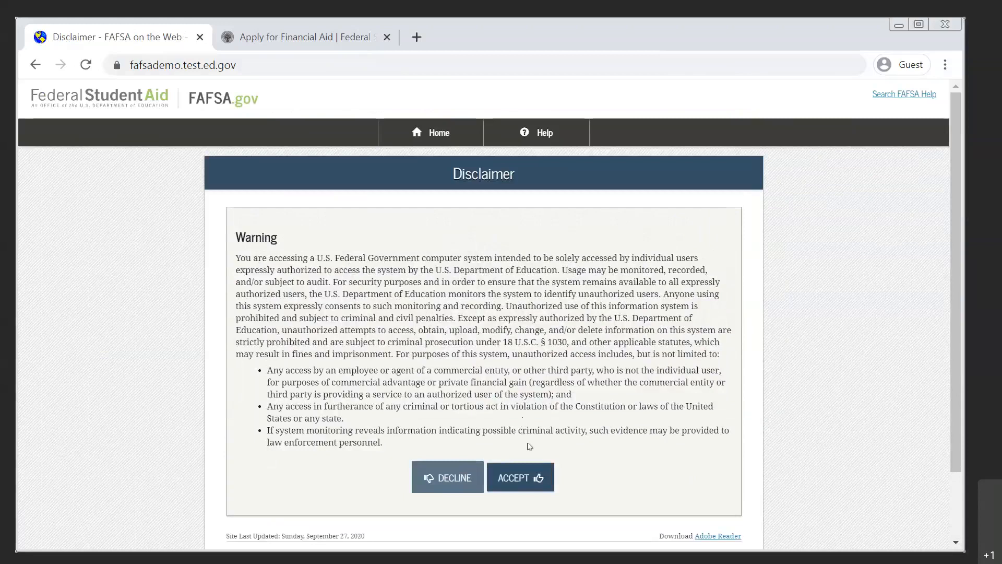
{"action": "left_click", "coordinate": [524, 479]}
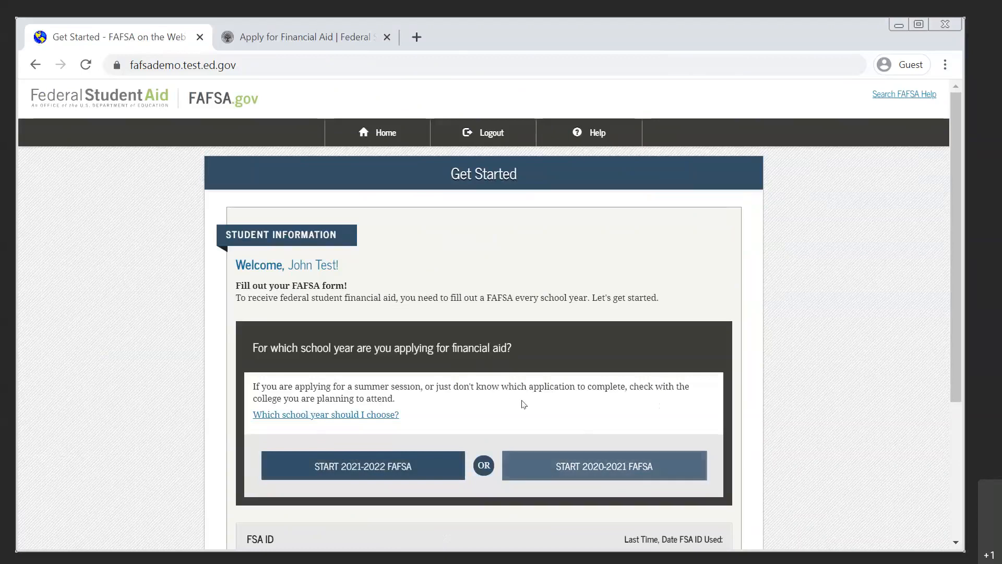
Start the 2021-2022 FAFSA, then create and re-enter a Save Key to continue.
{"action": "left_click", "coordinate": [407, 464]}
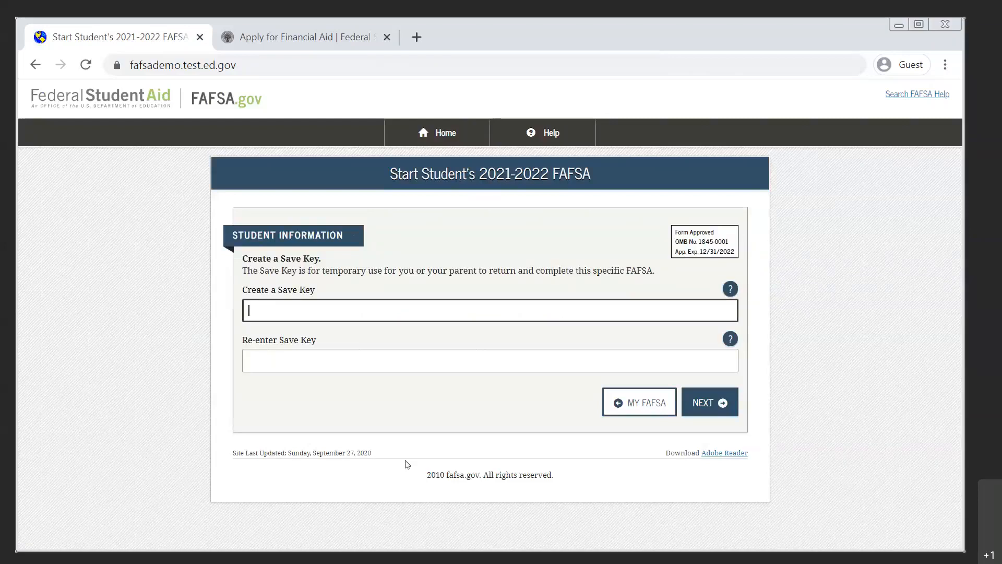
{"action": "type", "text": "••••"}
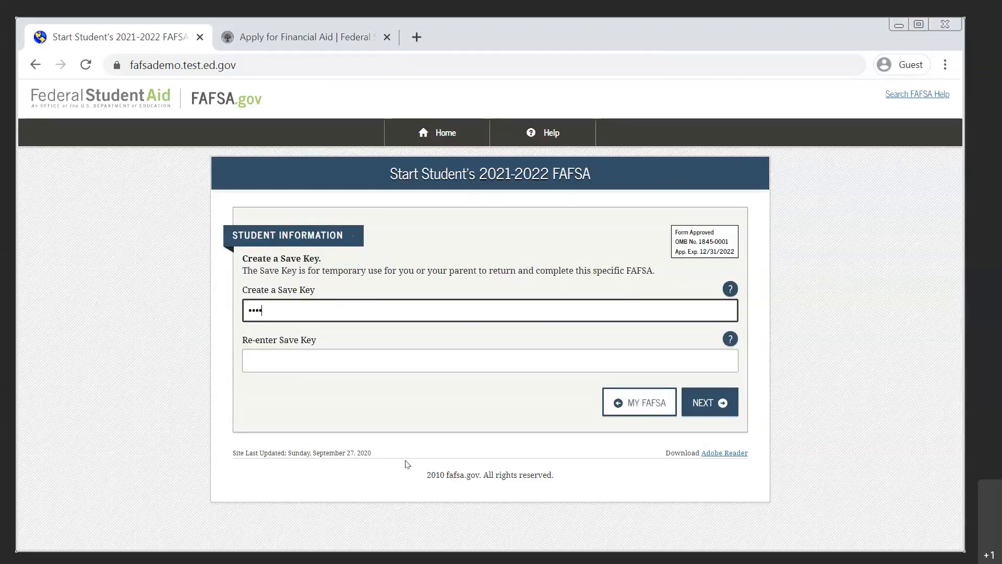
{"action": "key", "text": "Tab"}
{"action": "key", "text": "Tab"}
{"action": "type", "text": "••••"}
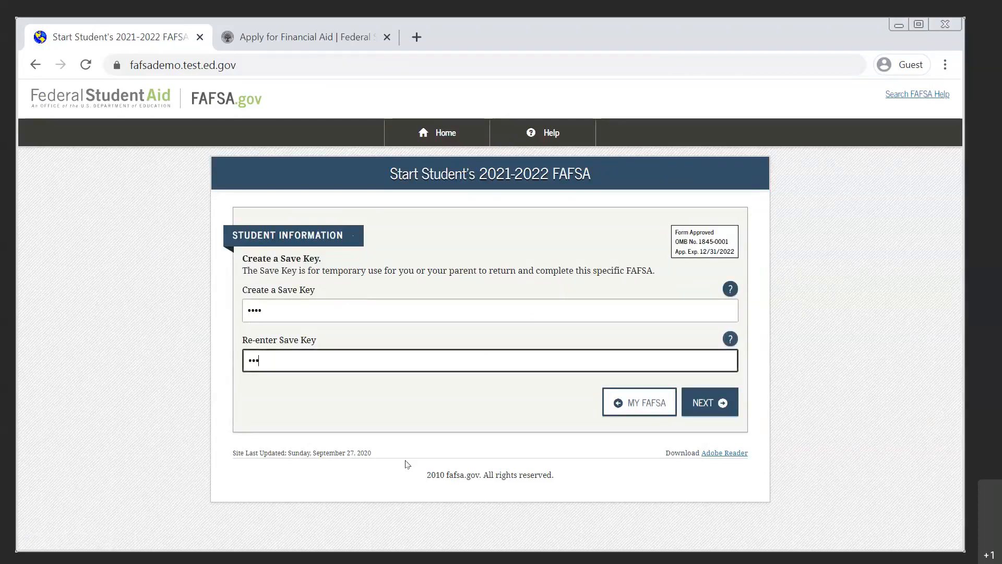
{"action": "left_click", "coordinate": [720, 405]}
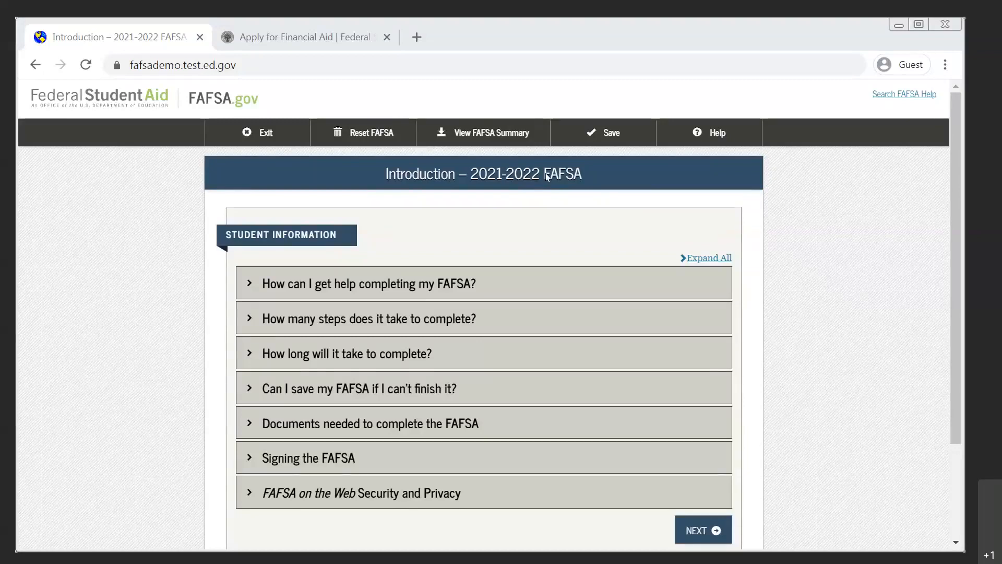
Read the introduction answers on getting help and how long completion takes, then continue to the student's personal information.
{"action": "left_click", "coordinate": [358, 285]}
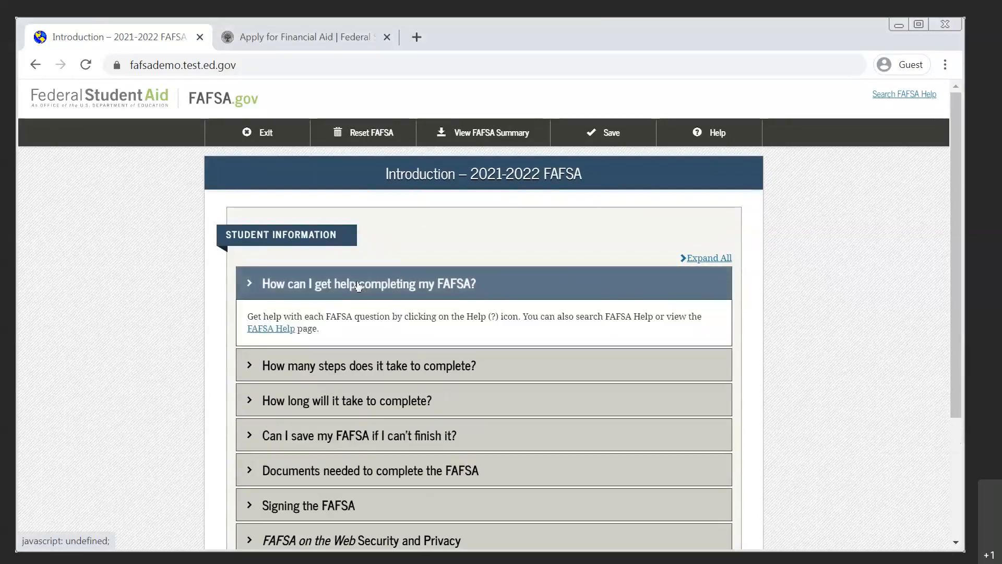
{"action": "left_click", "coordinate": [358, 284]}
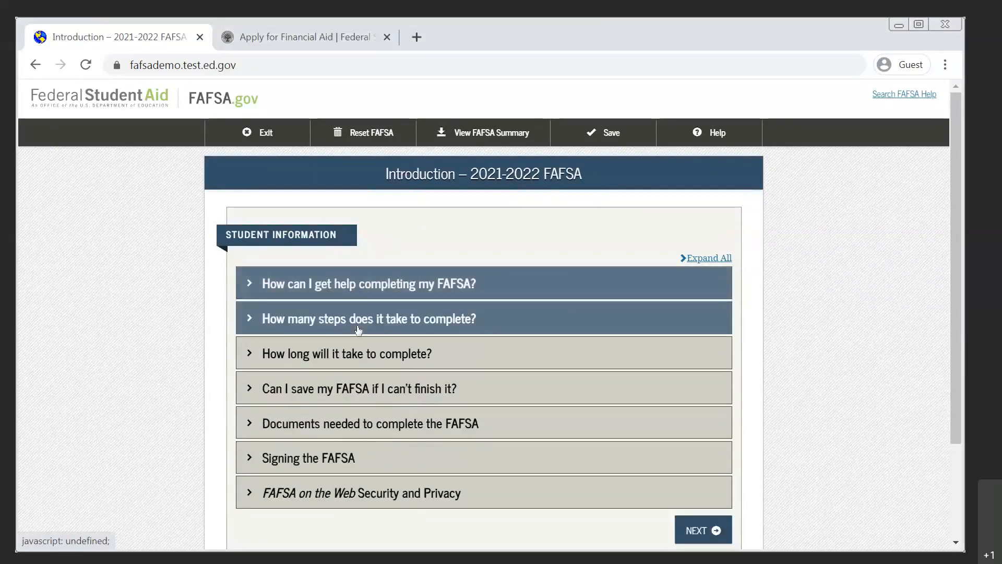
{"action": "left_click", "coordinate": [353, 356]}
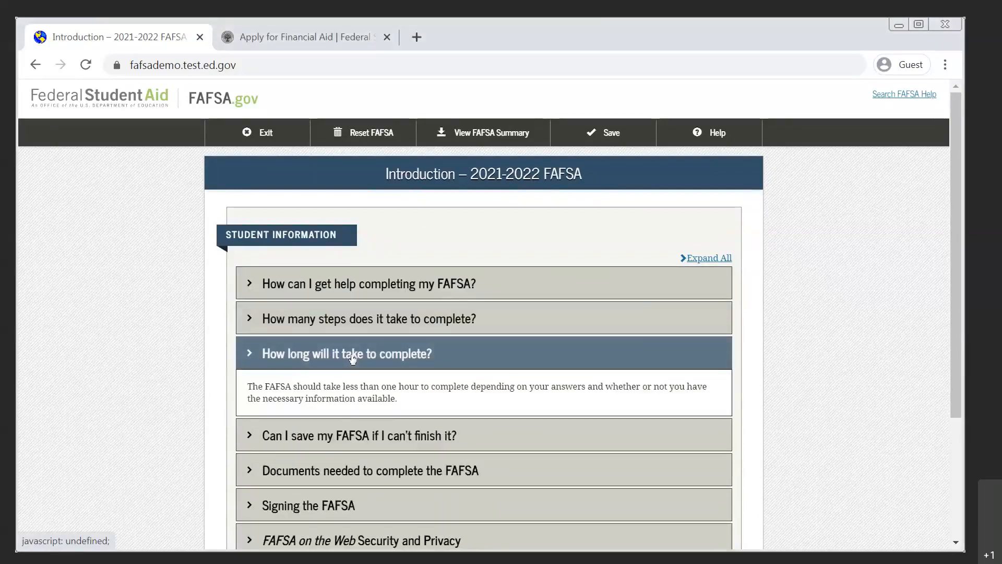
{"action": "left_click", "coordinate": [353, 356]}
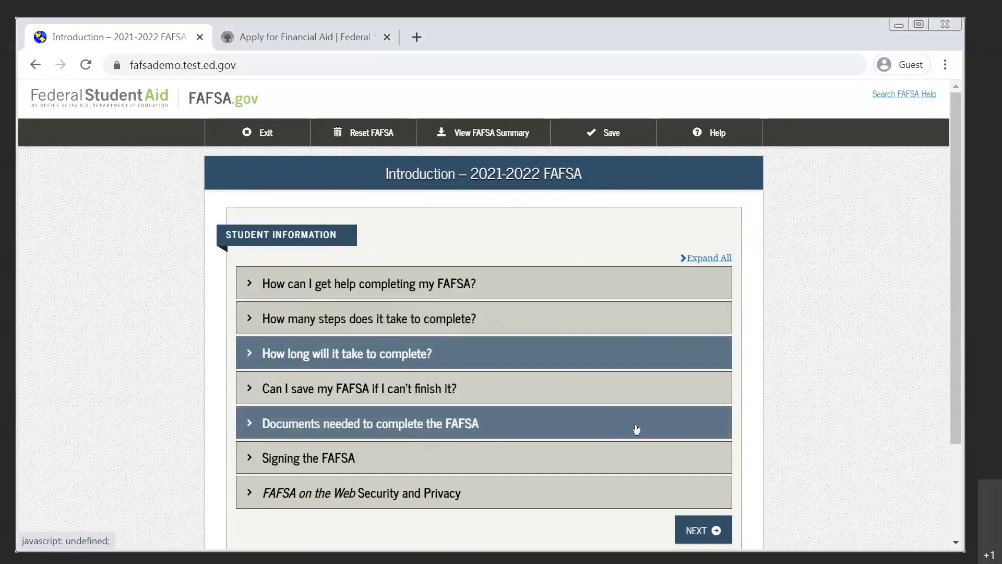
{"action": "left_click", "coordinate": [698, 529]}
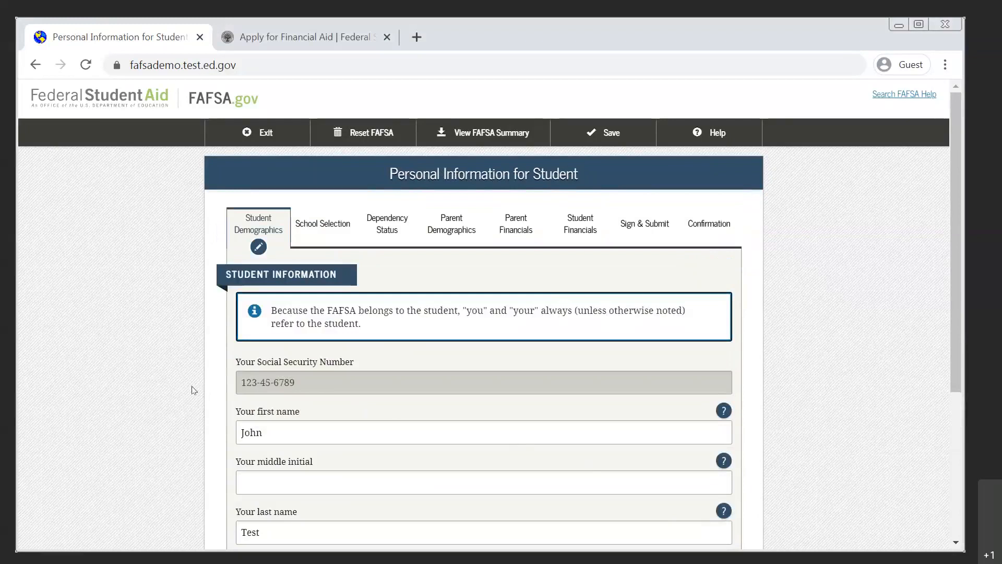
Review the student's prefilled personal information and continue to the e-mail and phone page.
{"action": "scroll", "coordinate": [193, 390], "scroll_direction": "down", "scroll_amount": 4}
{"action": "scroll", "coordinate": [193, 390], "scroll_direction": "up", "scroll_amount": 1}
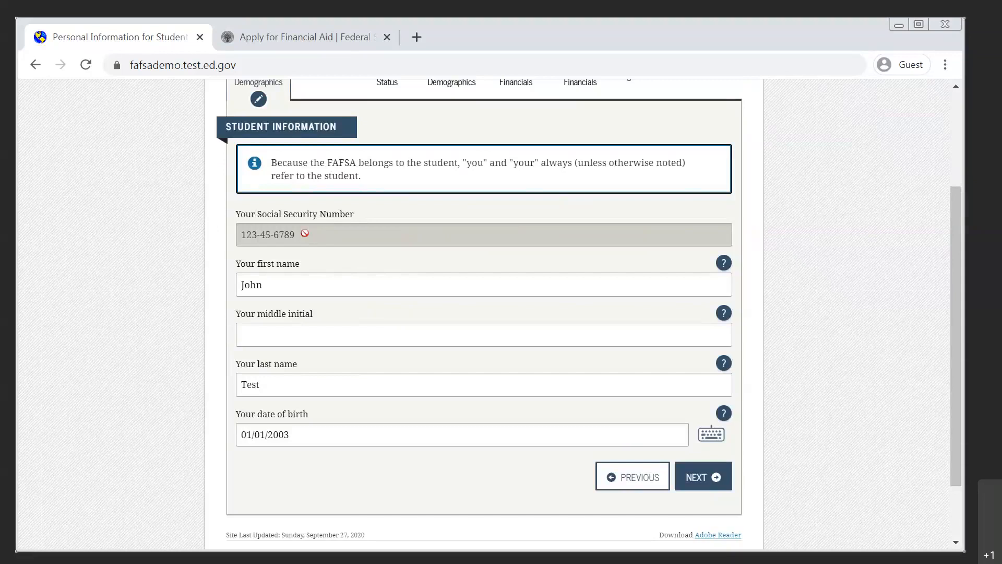
{"action": "left_click", "coordinate": [700, 480]}
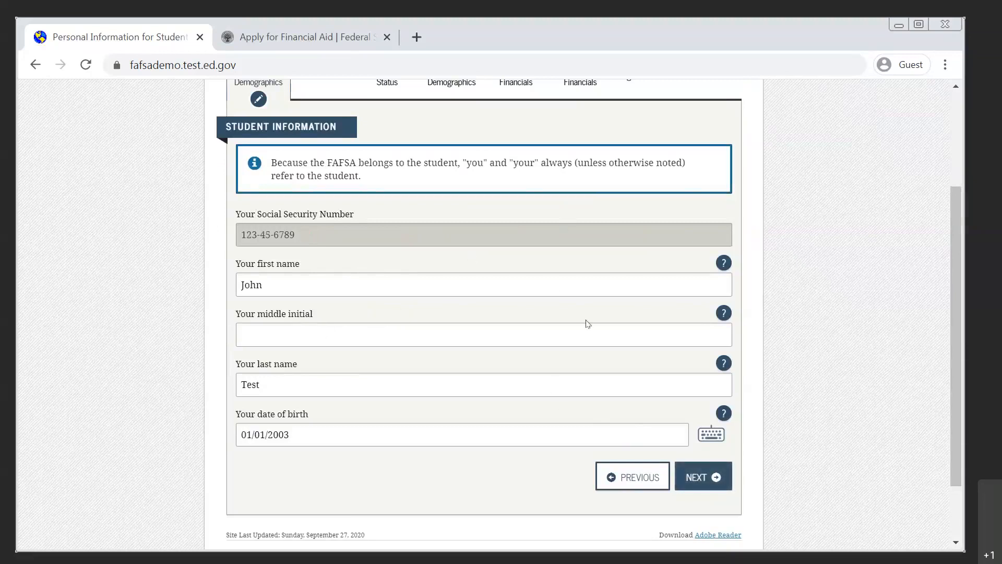
{"action": "left_click", "coordinate": [705, 477]}
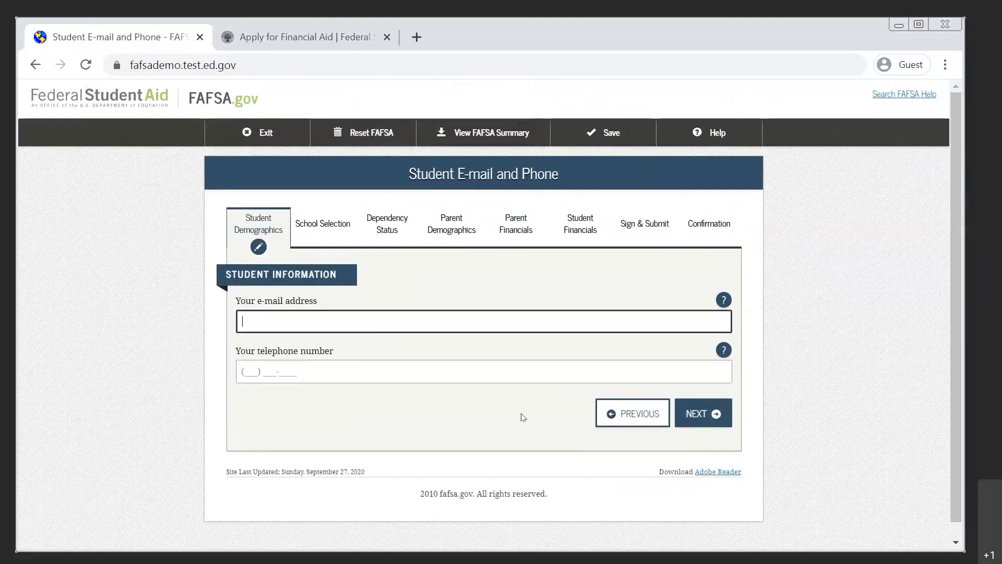
Enter and re-enter the student's e-mail address.
{"action": "type", "text": "test"}
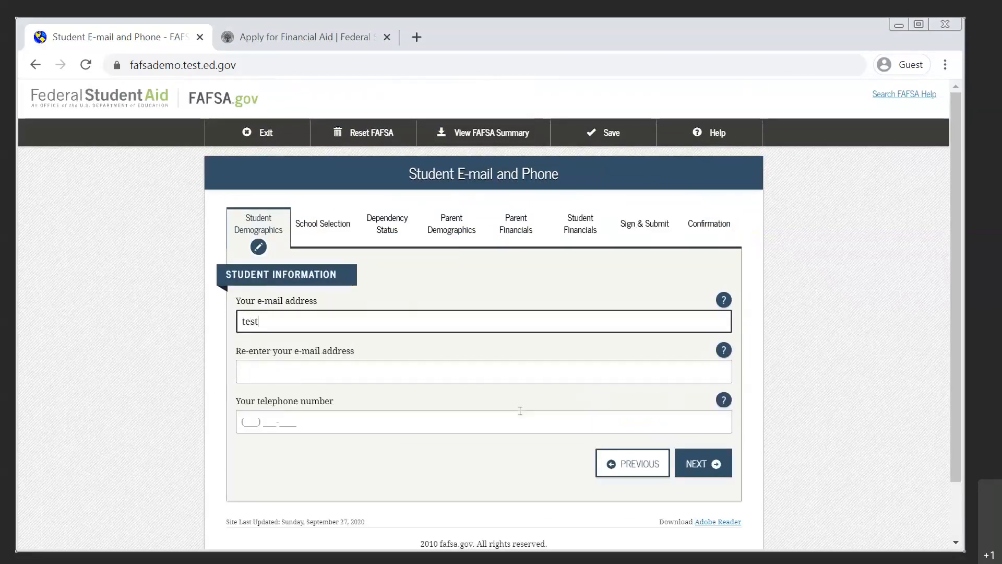
{"action": "type", "text": "@gmail.com"}
{"action": "key", "text": "Tab"}
{"action": "key", "text": "Tab"}
{"action": "key", "text": "Tab"}
{"action": "type", "text": "test"}
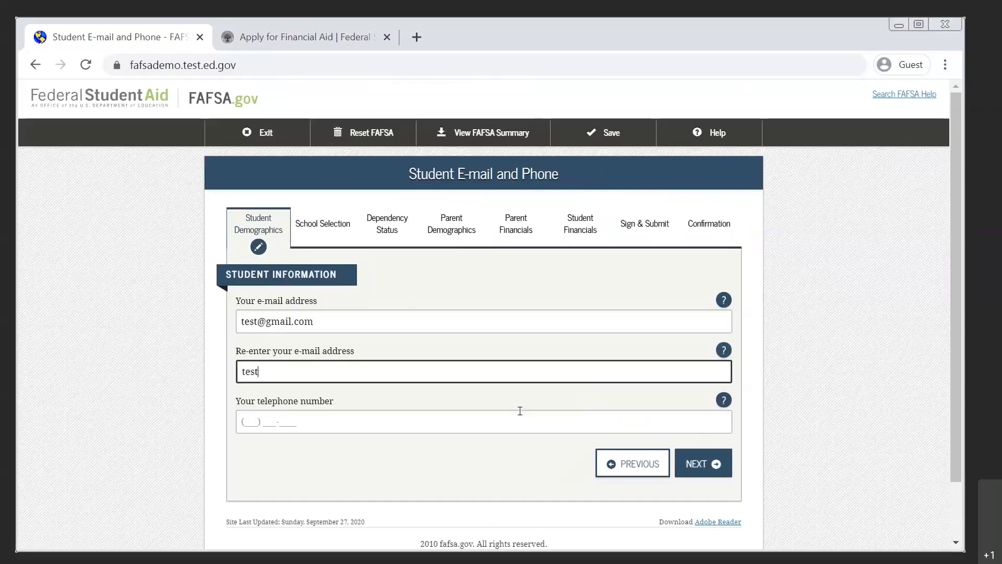
{"action": "type", "text": "@gmail.com"}
{"action": "key", "text": "Tab"}
{"action": "key", "text": "Tab"}
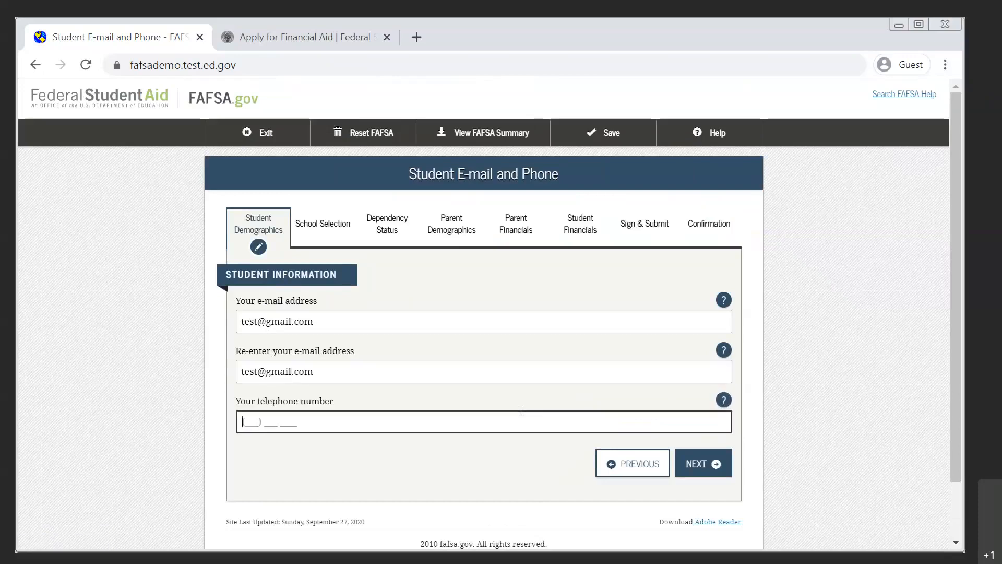
Fill in the student's telephone number and continue to the student address page.
{"action": "type", "text": "123) 456-7890"}
{"action": "left_click", "coordinate": [694, 467]}
{"action": "left_click", "coordinate": [694, 466]}
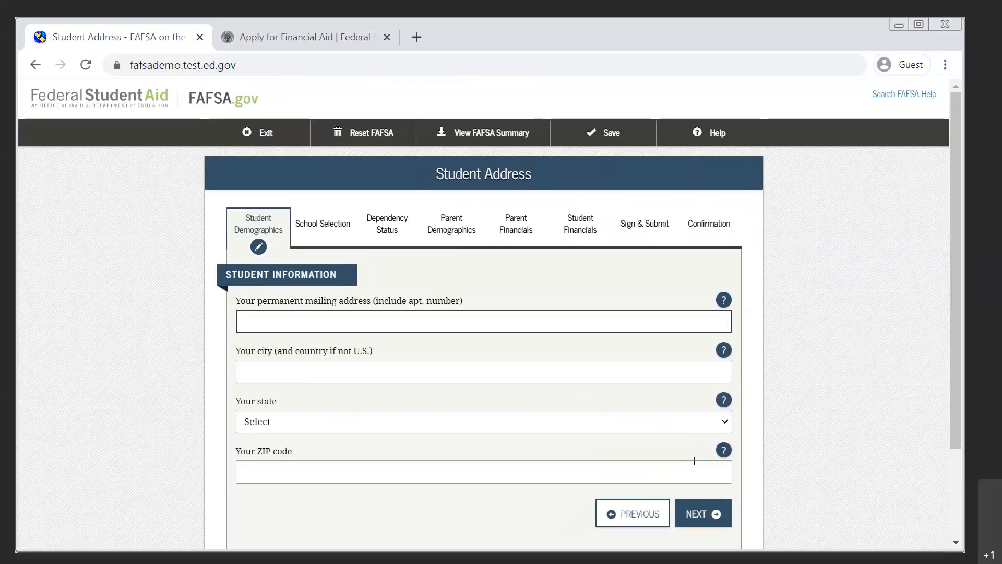
Enter the student's permanent mailing address and city, and select New York as the state.
{"action": "type", "text": "123 Sesame St"}
{"action": "key", "text": "Tab"}
{"action": "key", "text": "Tab"}
{"action": "type", "text": "New York"}
{"action": "key", "text": "Tab"}
Enter the student's ZIP code and continue to the residency and eligibility page.
{"action": "key", "text": "Tab"}
{"action": "key", "text": "n"}
{"action": "key", "text": "n"}
{"action": "key", "text": "n"}
{"action": "key", "text": "n"}
{"action": "key", "text": "n"}
{"action": "key", "text": "n"}
{"action": "key", "text": "n"}
{"action": "key", "text": "Tab"}
{"action": "key", "text": "Tab"}
{"action": "type", "text": "1100"}
{"action": "key", "text": "BackSpace"}
{"action": "key", "text": "BackSpace"}
{"action": "key", "text": "BackSpace"}
{"action": "type", "text": "0001"}
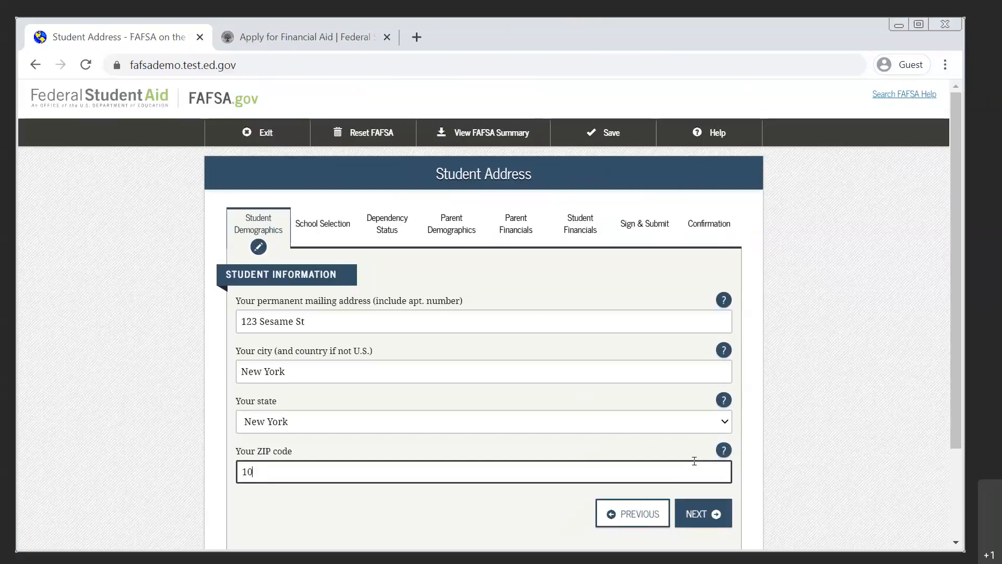
{"action": "left_click", "coordinate": [707, 515]}
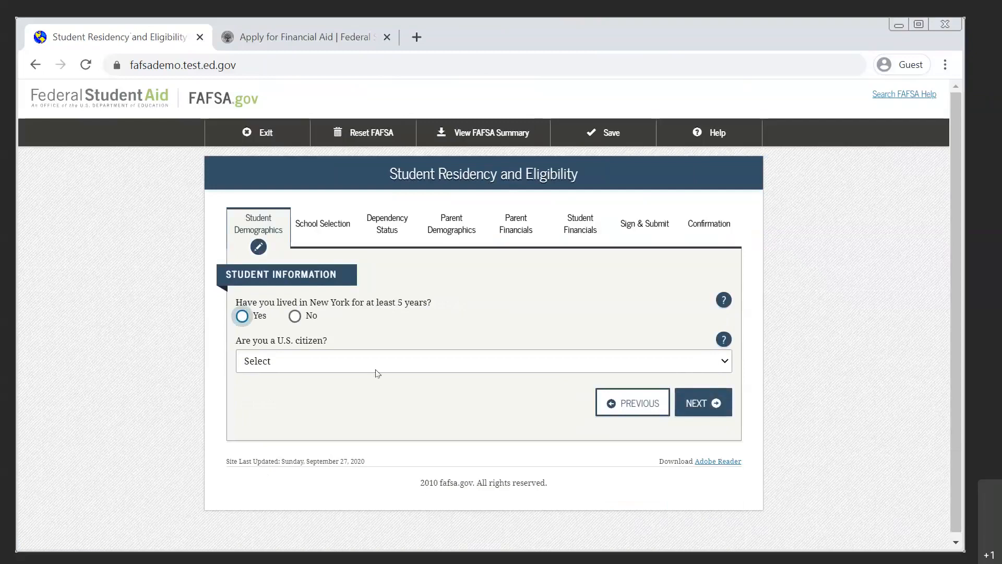
Answer No to having lived in New York for at least 5 years and select New York as the state of legal residence.
{"action": "left_click", "coordinate": [296, 317]}
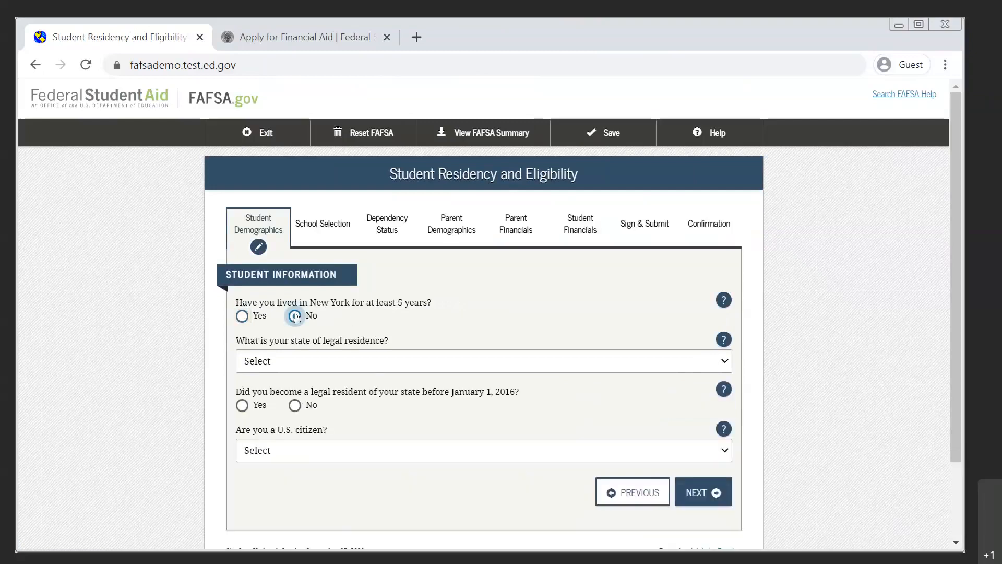
{"action": "left_click", "coordinate": [316, 365]}
{"action": "scroll", "coordinate": [338, 273], "scroll_direction": "down", "scroll_amount": 12}
{"action": "scroll", "coordinate": [339, 273], "scroll_direction": "up", "scroll_amount": 7}
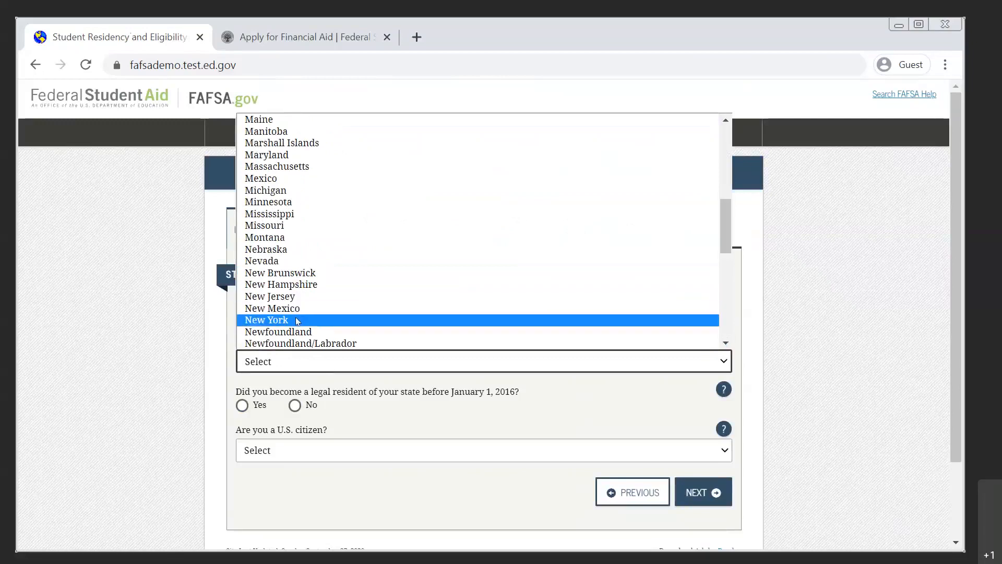
{"action": "left_click", "coordinate": [298, 320]}
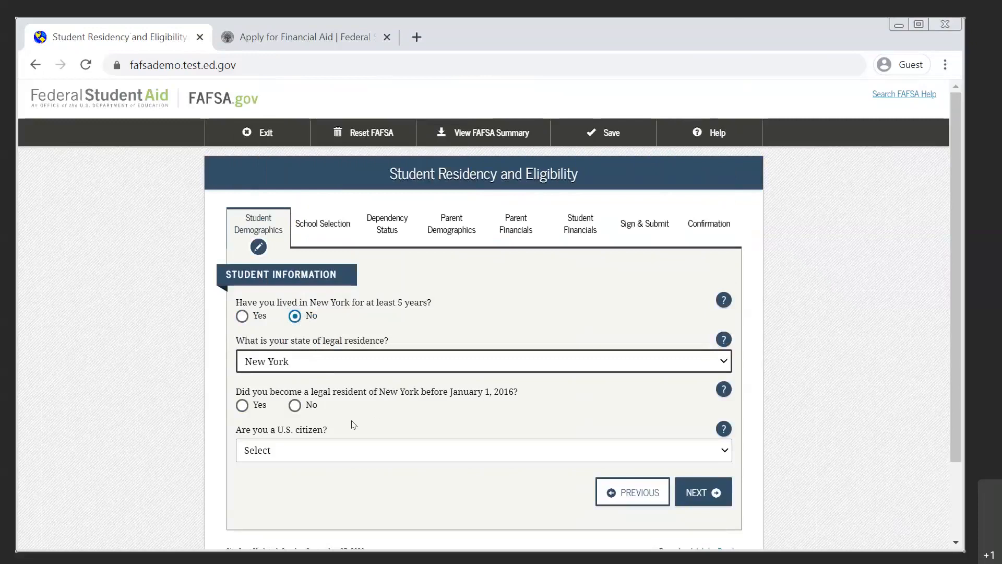
Answer No to becoming a legal resident before January 1, 2016, and enter 01/2019 as the residency start date.
{"action": "left_click", "coordinate": [295, 406]}
{"action": "left_click", "coordinate": [289, 447]}
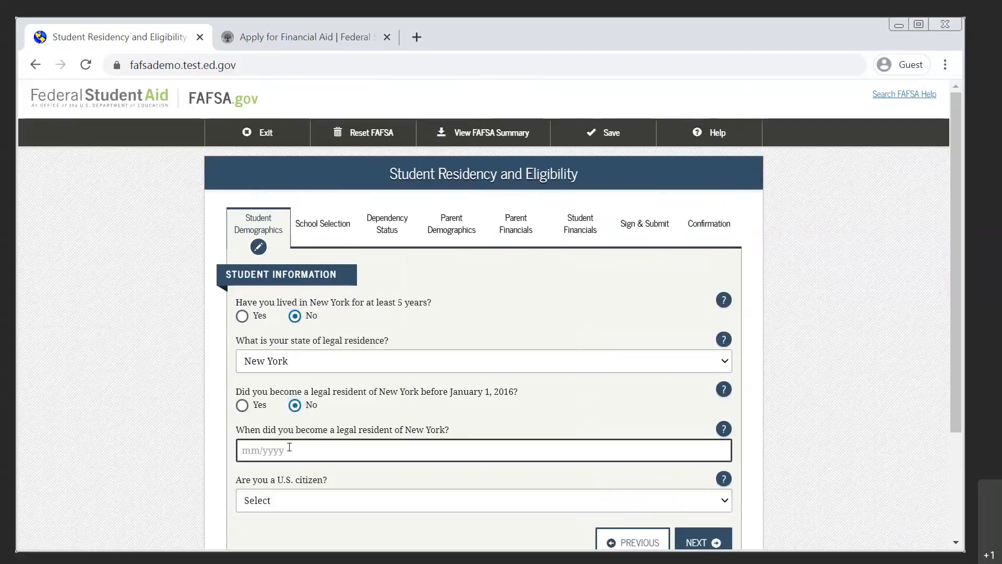
{"action": "type", "text": "01/2019"}
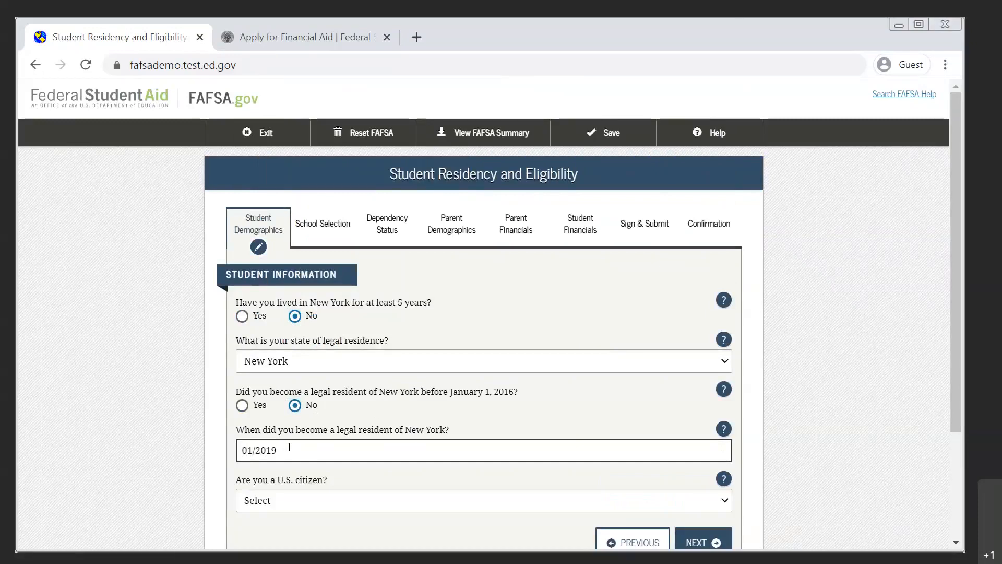
Set the citizenship answer to "No, but I am an eligible noncitizen" and go to the Alien Registration Number field.
{"action": "scroll", "coordinate": [955, 337], "scroll_direction": "down", "scroll_amount": 1}
{"action": "scroll", "coordinate": [955, 336], "scroll_direction": "down", "scroll_amount": 2}
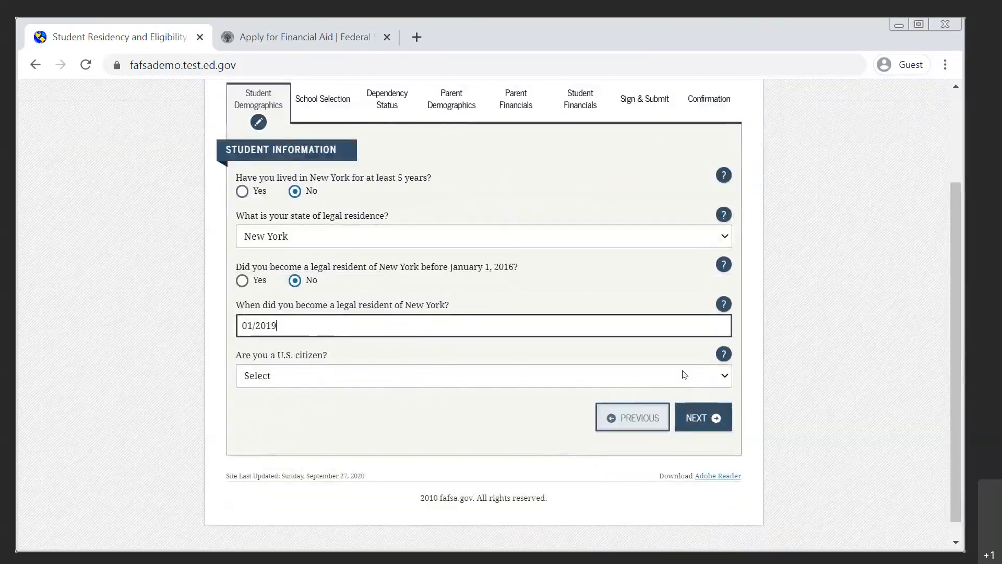
{"action": "left_click", "coordinate": [684, 374]}
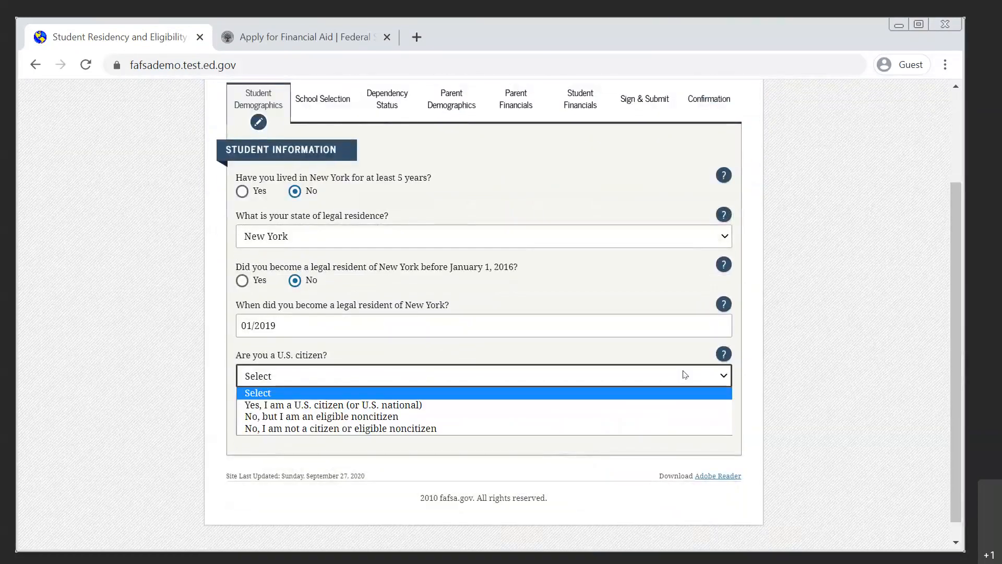
{"action": "left_click", "coordinate": [453, 416]}
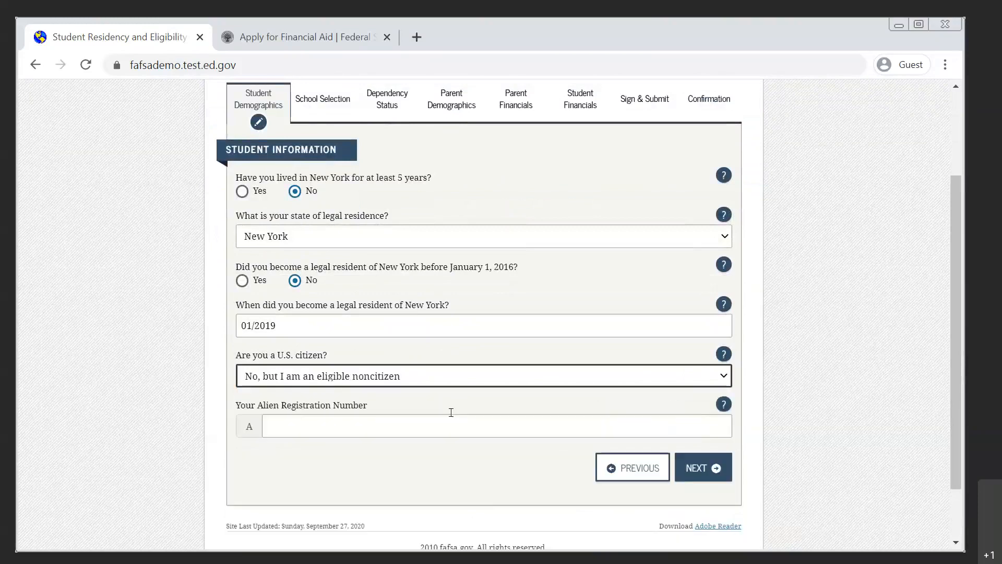
{"action": "left_click", "coordinate": [424, 426]}
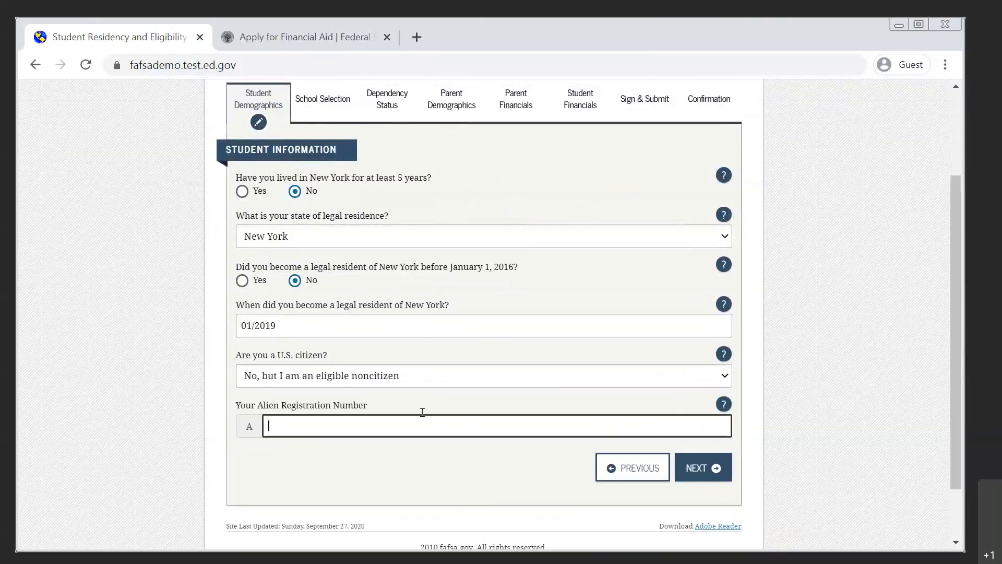
Set the citizenship answer to "Yes, I am a U.S. citizen (or U.S. national)" and continue to the student education page.
{"action": "left_click", "coordinate": [432, 378]}
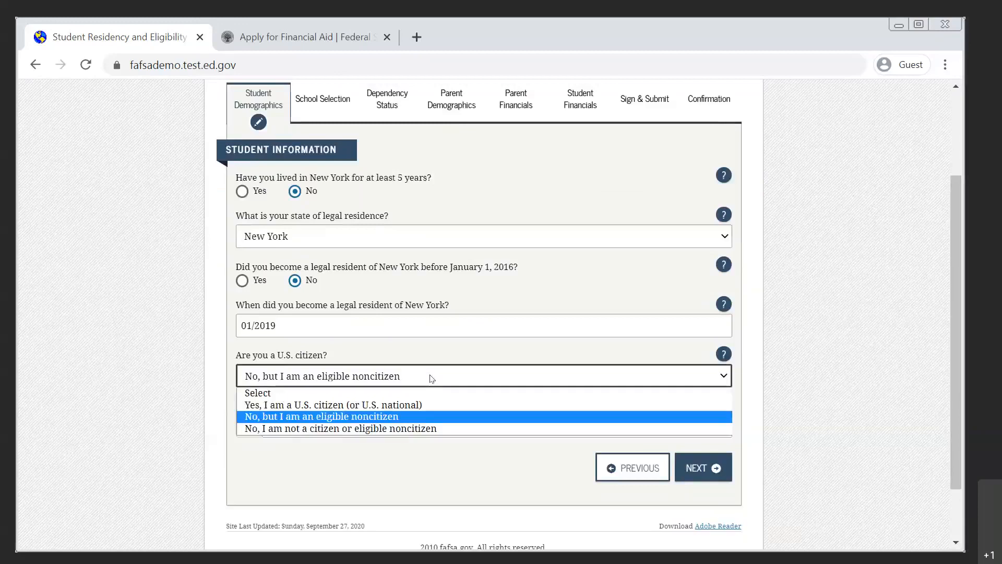
{"action": "left_click", "coordinate": [413, 404]}
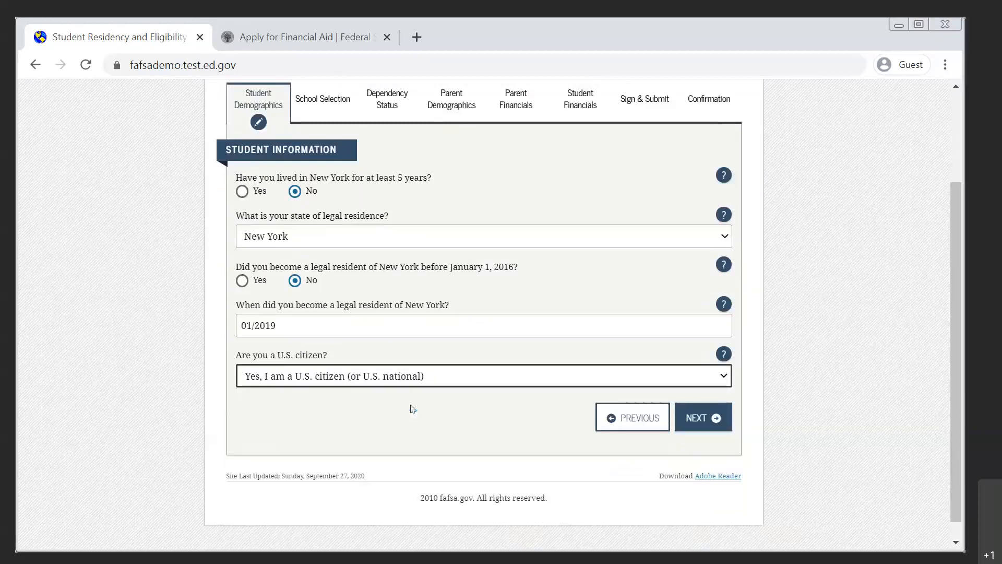
{"action": "left_click", "coordinate": [425, 376]}
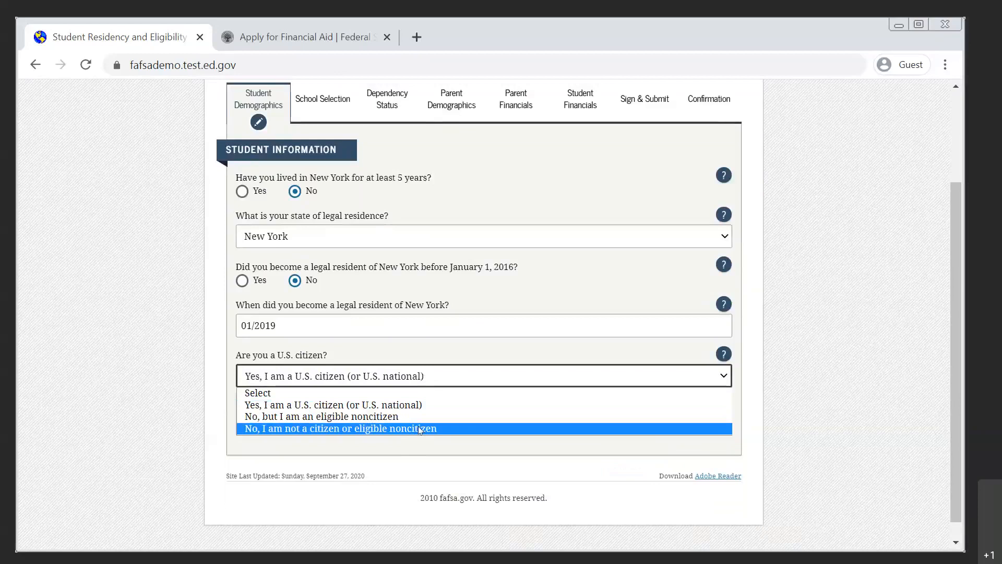
{"action": "left_click", "coordinate": [460, 375]}
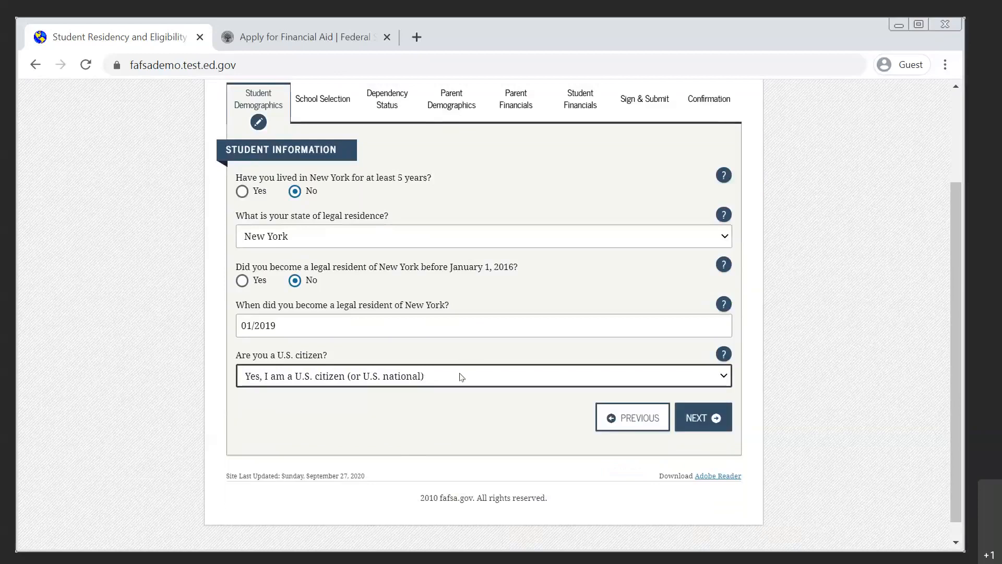
{"action": "left_click", "coordinate": [695, 425]}
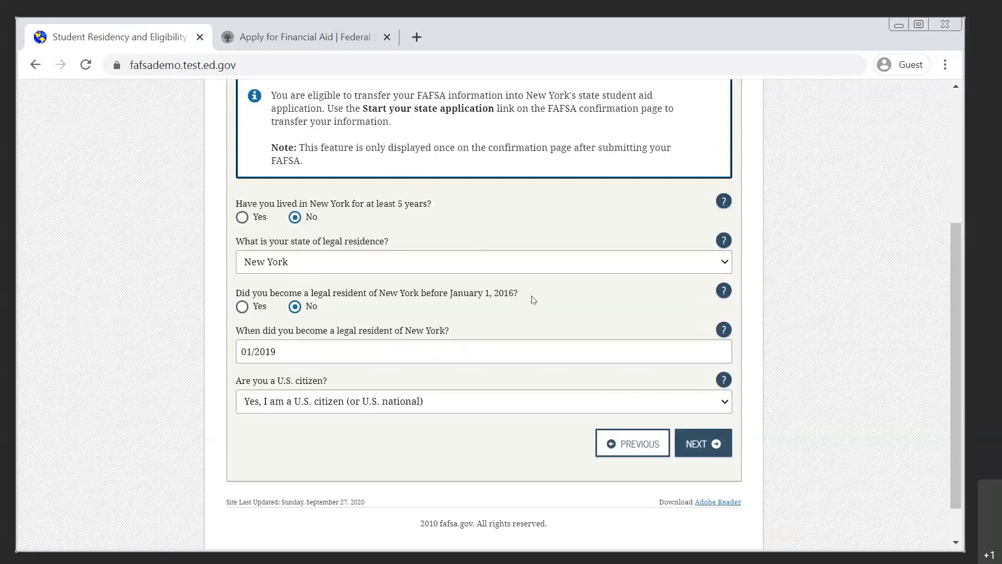
{"action": "left_click", "coordinate": [705, 444]}
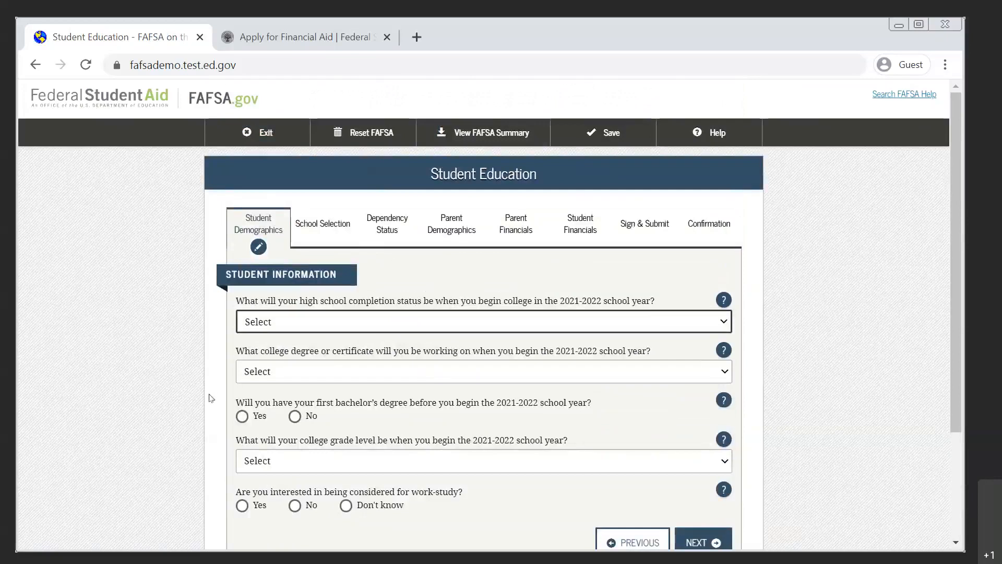
Set the high school completion status to High school diploma and the college degree to 1st bachelor's degree.
{"action": "scroll", "coordinate": [211, 398], "scroll_direction": "down", "scroll_amount": 2}
{"action": "scroll", "coordinate": [210, 398], "scroll_direction": "up", "scroll_amount": 1}
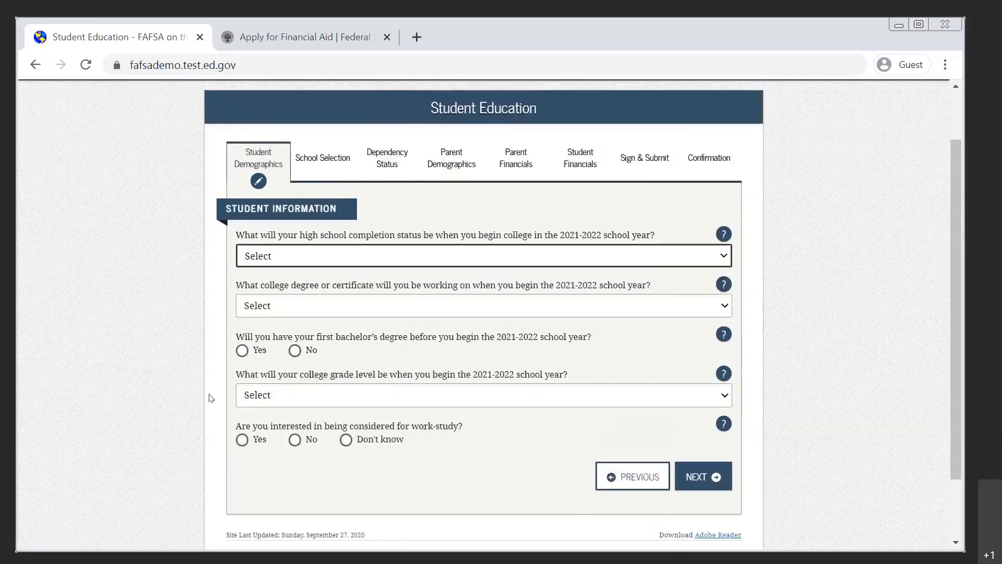
{"action": "left_click", "coordinate": [398, 260]}
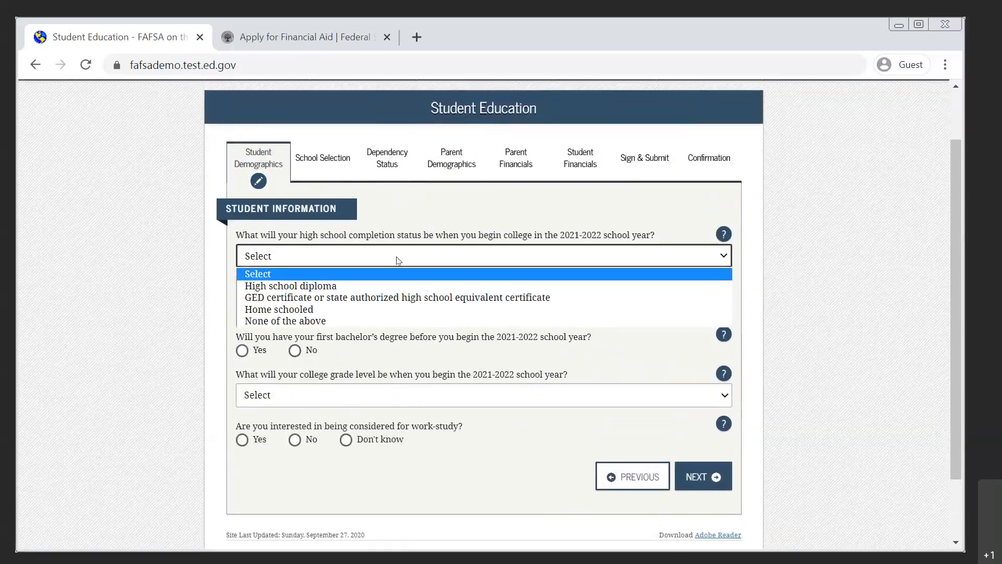
{"action": "left_click", "coordinate": [383, 285]}
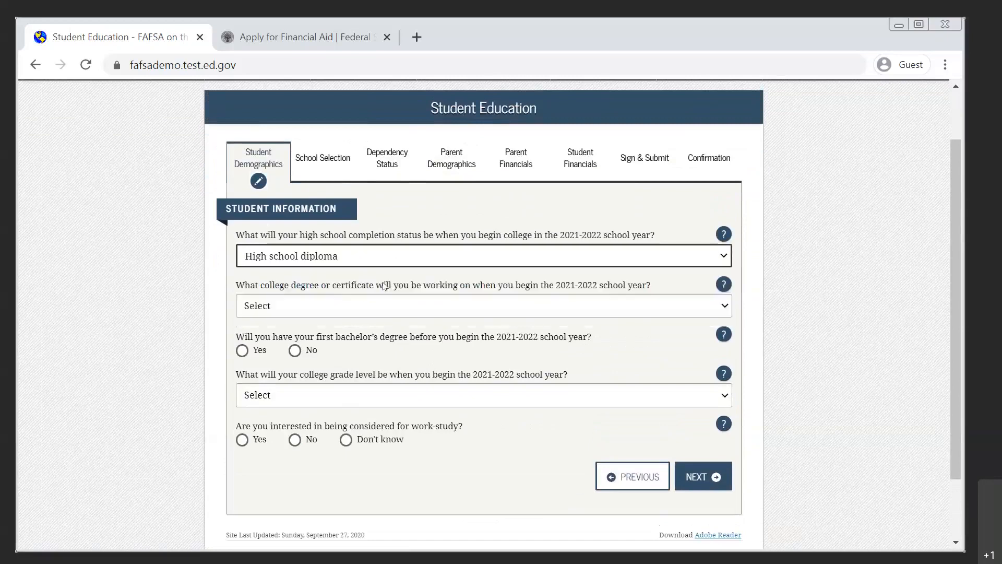
{"action": "left_click", "coordinate": [384, 311]}
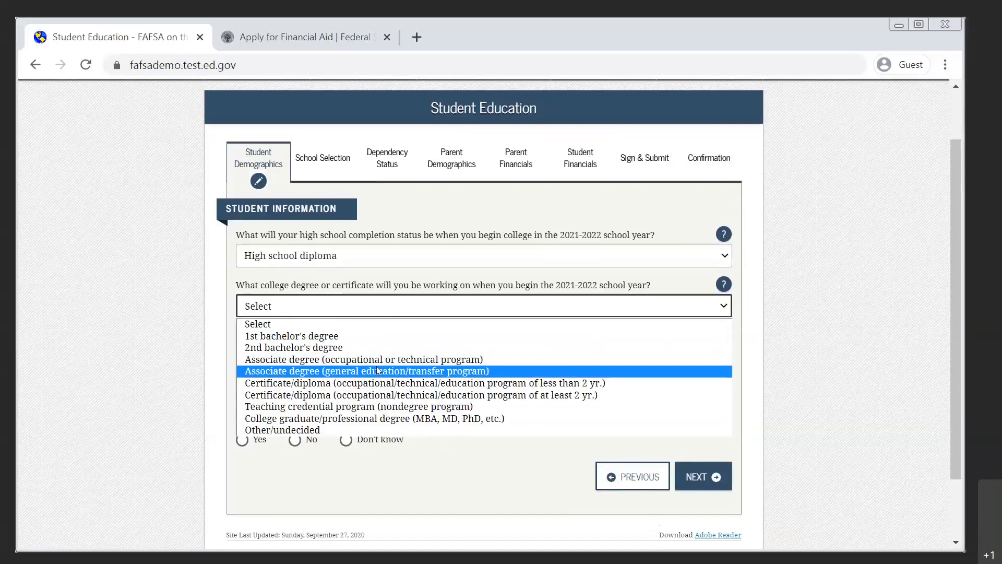
{"action": "left_click", "coordinate": [371, 336]}
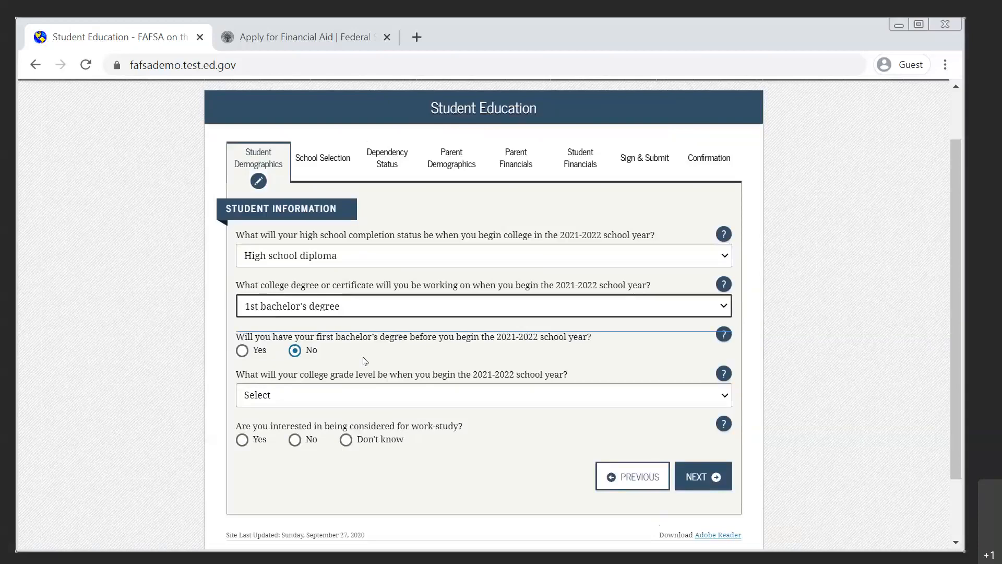
Set the grade level to "Never attended college/1st yr.", answer Yes to work-study, and continue to the Selective Service page.
{"action": "left_click", "coordinate": [389, 396]}
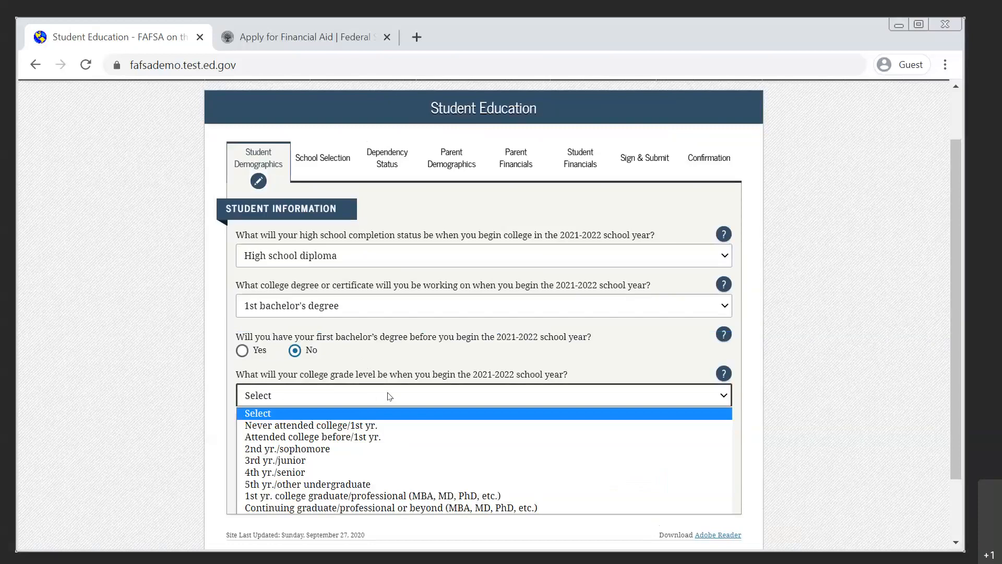
{"action": "left_click", "coordinate": [379, 426]}
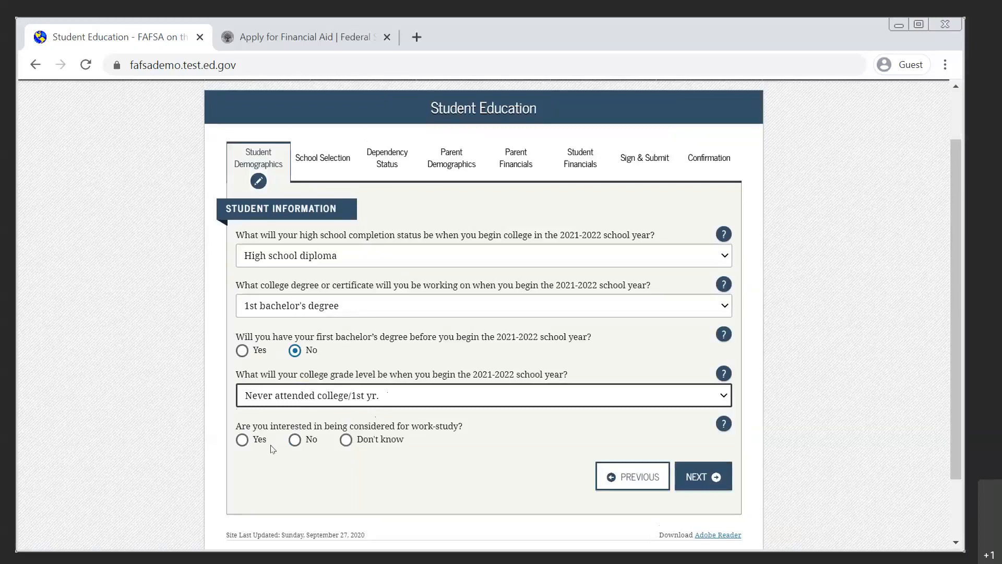
{"action": "left_click", "coordinate": [242, 440]}
{"action": "left_click", "coordinate": [690, 477]}
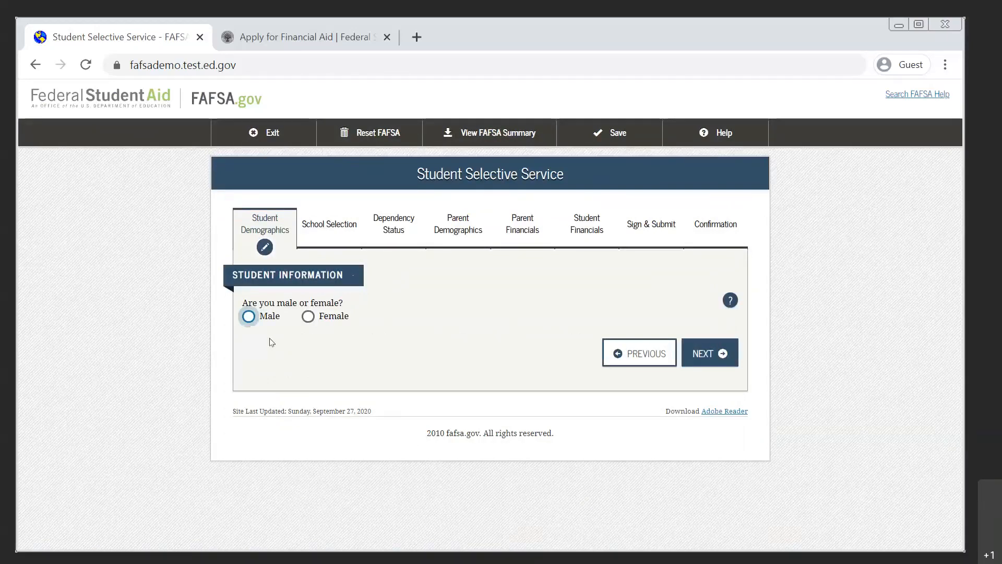
Identify the student as Male and, after viewing the registration help, answer No to being registered with the Selective Service System.
{"action": "left_click", "coordinate": [249, 317]}
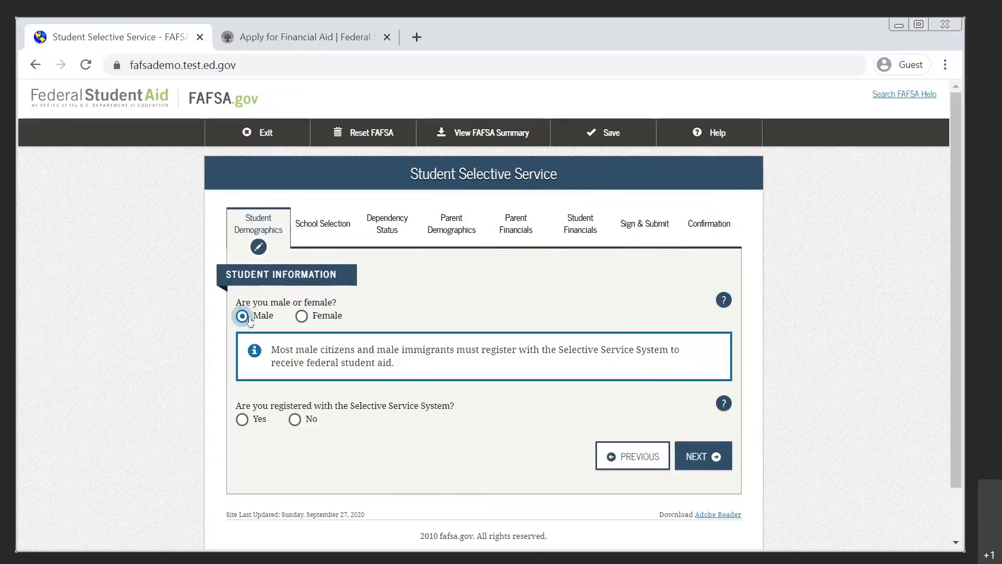
{"action": "left_click", "coordinate": [723, 403]}
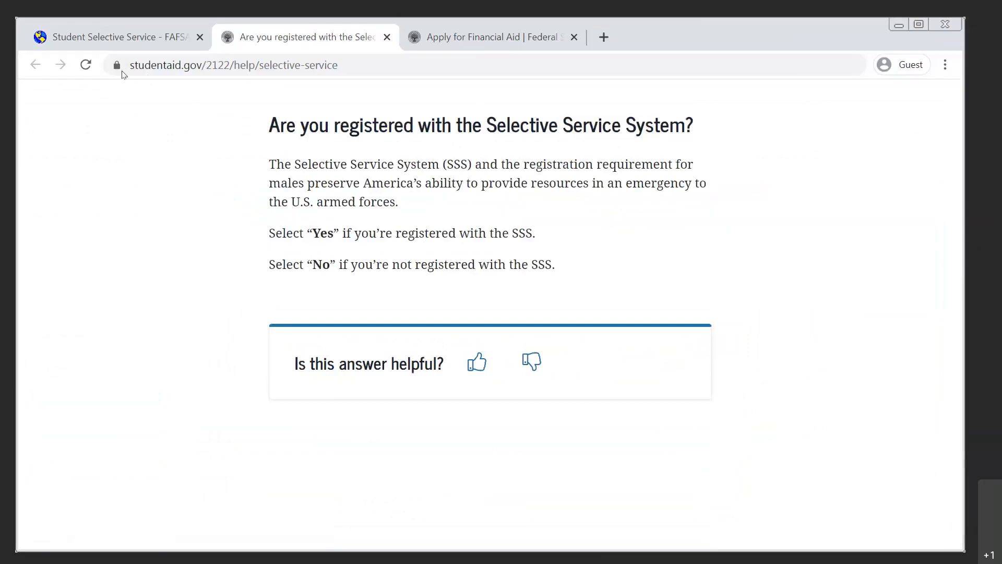
{"action": "left_click", "coordinate": [106, 38]}
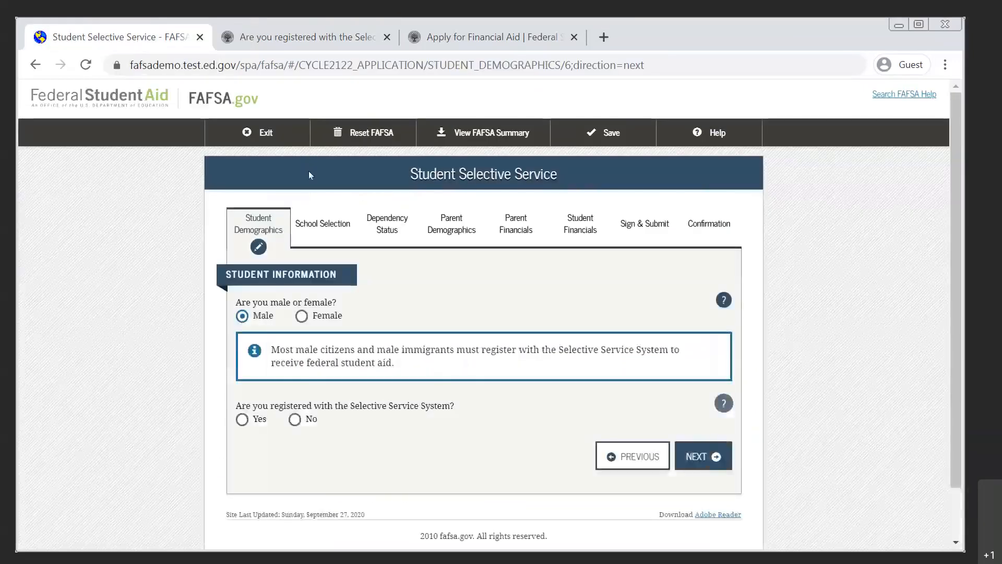
{"action": "left_click", "coordinate": [295, 424]}
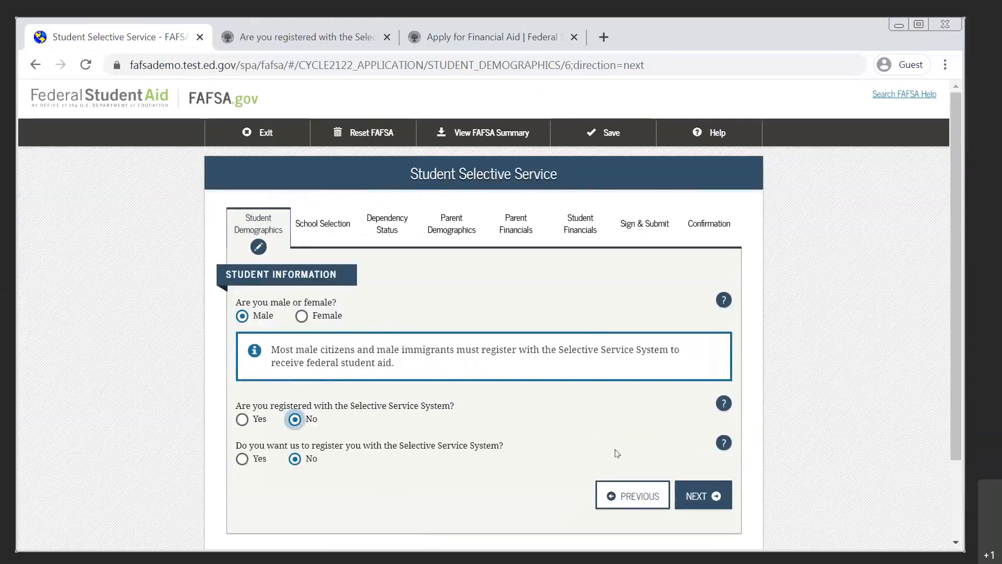
View the help on requesting Selective Service registration, answer Yes, and continue past the driver's license page, leaving it blank.
{"action": "left_click", "coordinate": [724, 443]}
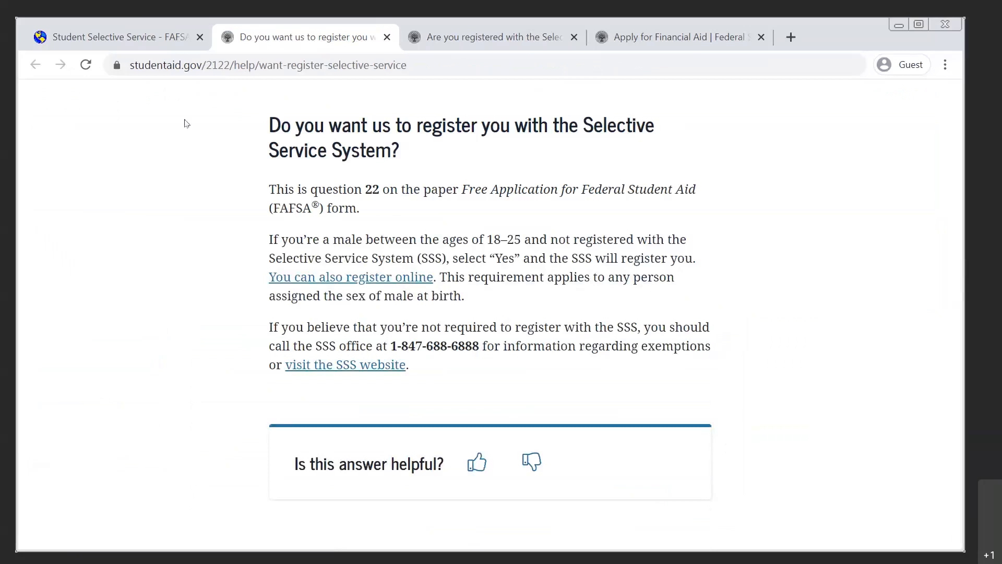
{"action": "left_click", "coordinate": [118, 37]}
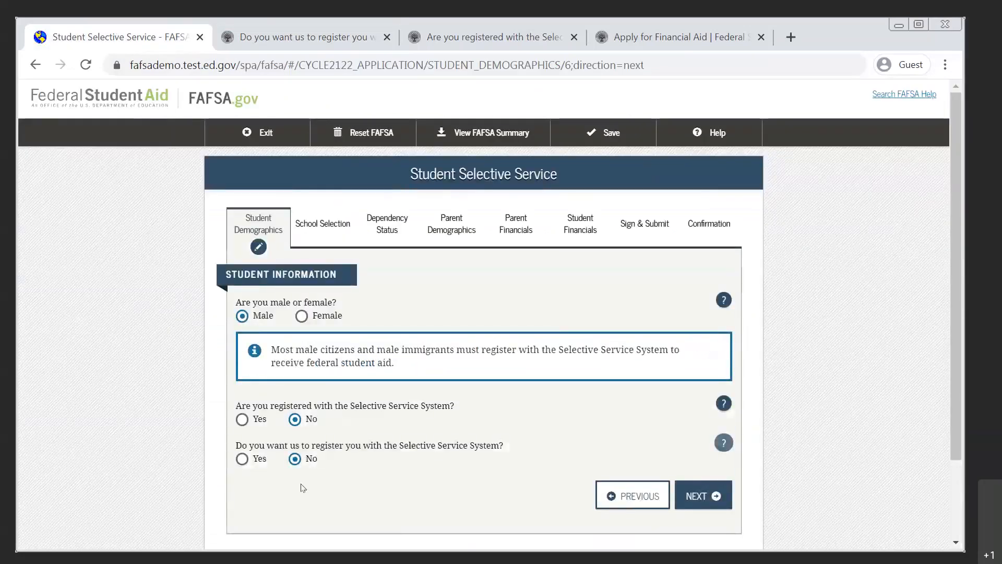
{"action": "left_click", "coordinate": [241, 459]}
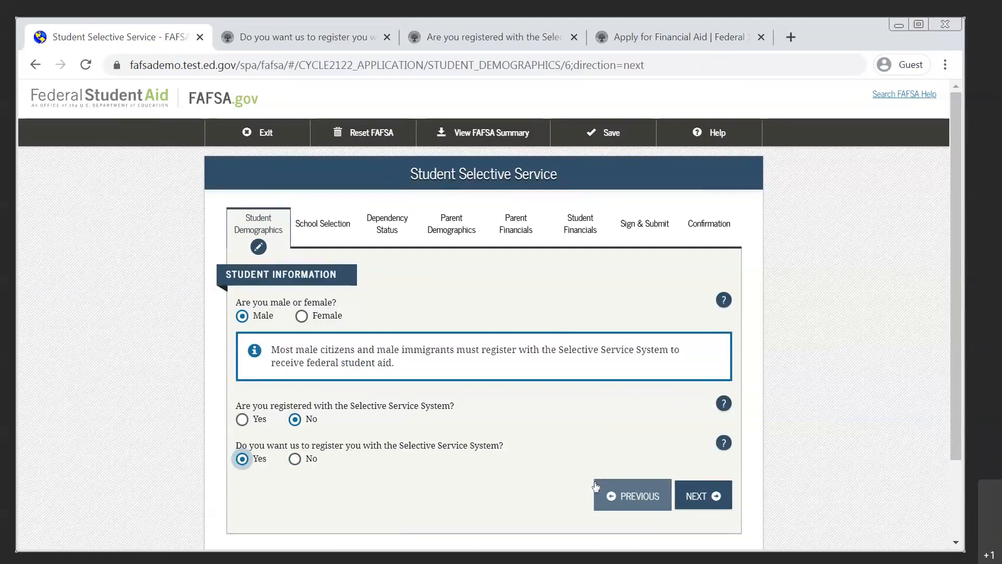
{"action": "left_click", "coordinate": [696, 495]}
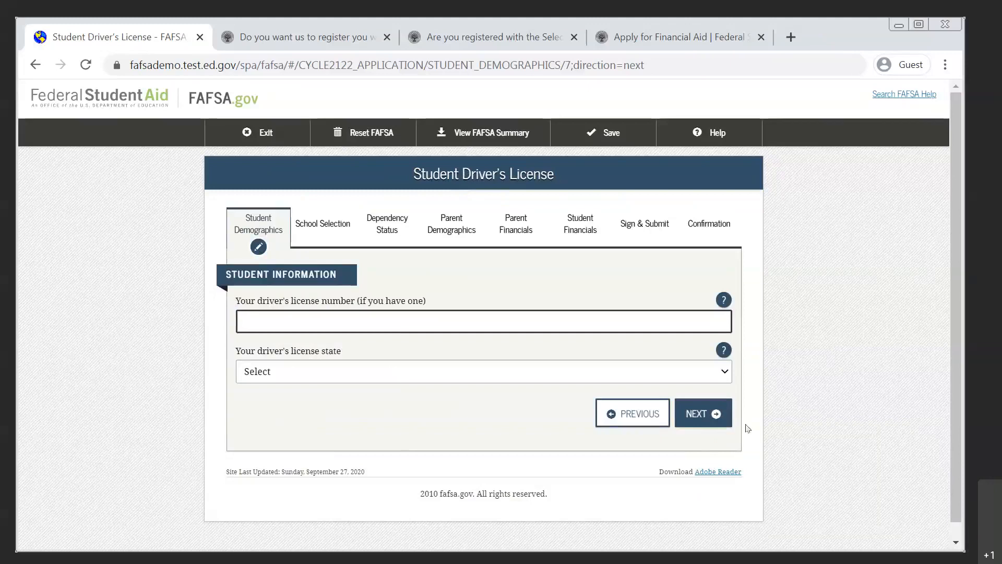
{"action": "left_click", "coordinate": [694, 422]}
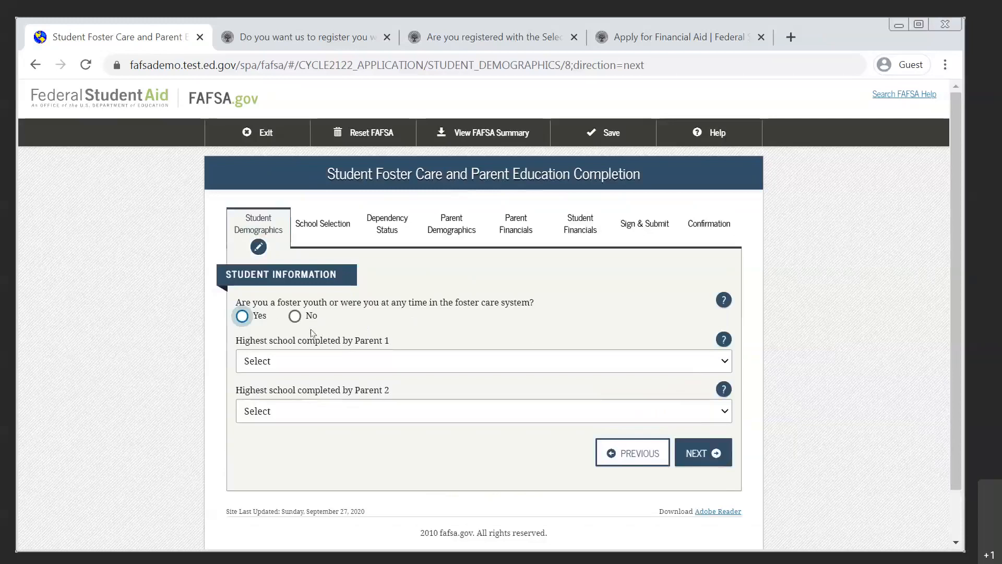
Answer No to the foster care question and set the highest school completed by Parent 1 to High School.
{"action": "left_click", "coordinate": [296, 316]}
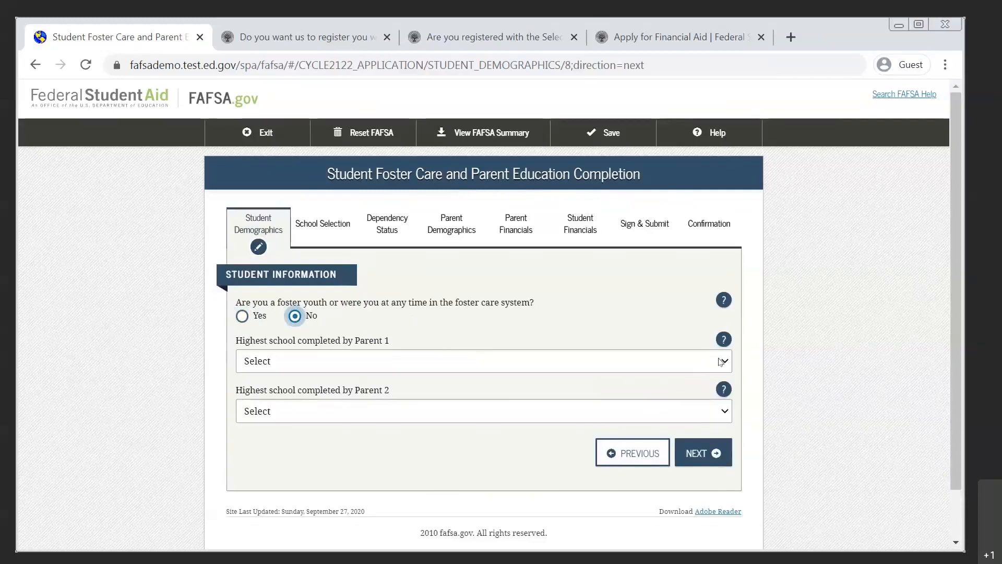
{"action": "left_click", "coordinate": [722, 359]}
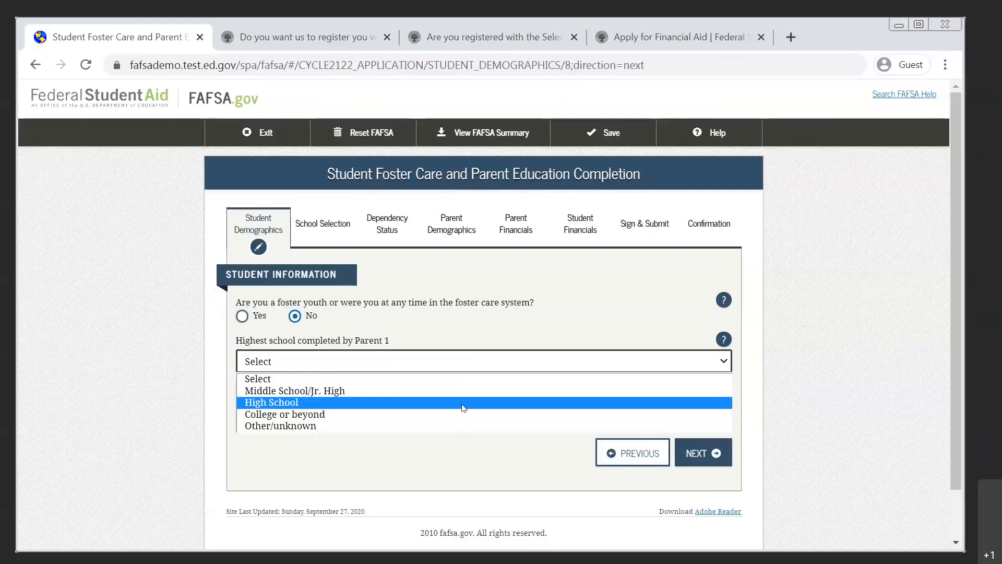
{"action": "left_click", "coordinate": [464, 408]}
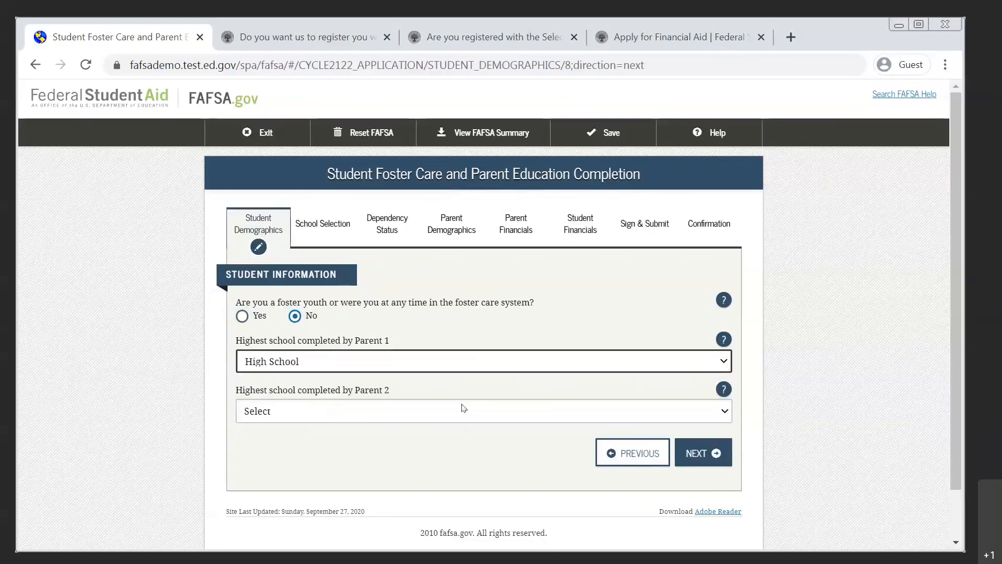
Set the highest school completed by Parent 2 to High School and continue to the high school search page.
{"action": "left_click", "coordinate": [443, 418]}
{"action": "left_click", "coordinate": [410, 453]}
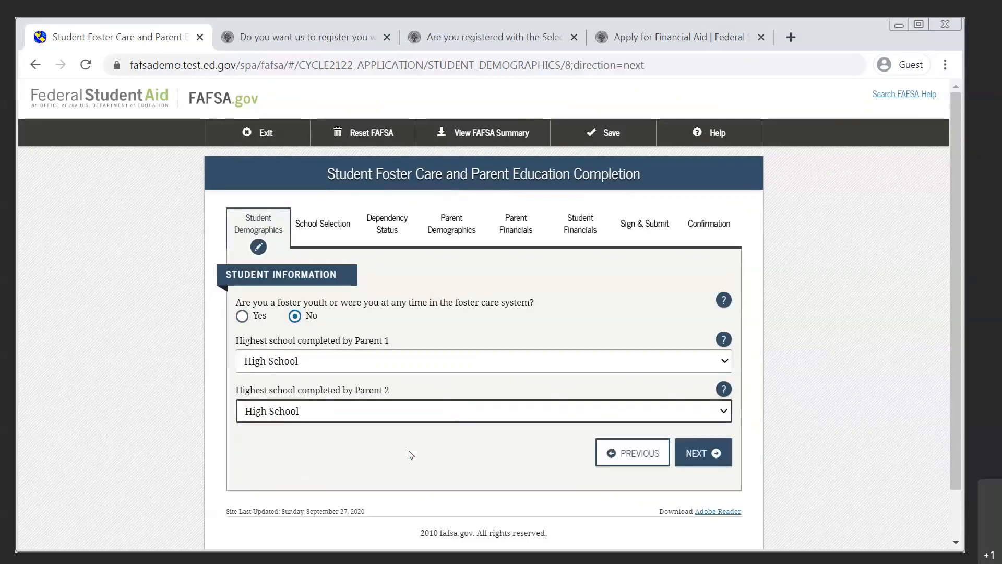
{"action": "left_click", "coordinate": [707, 453]}
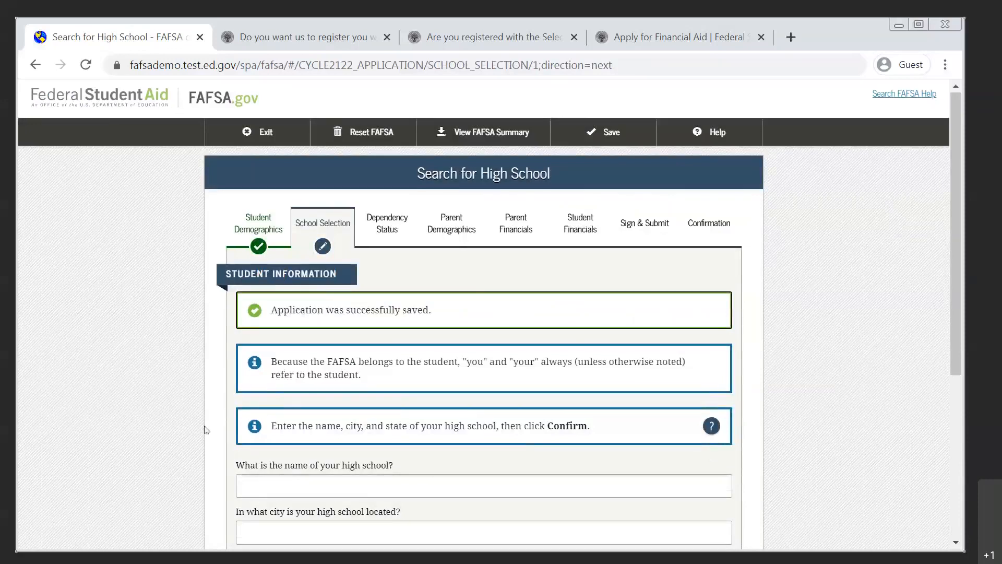
Enter "Alfred smith" as the name of the student's high school.
{"action": "scroll", "coordinate": [205, 429], "scroll_direction": "down", "scroll_amount": 4}
{"action": "left_click", "coordinate": [318, 302]}
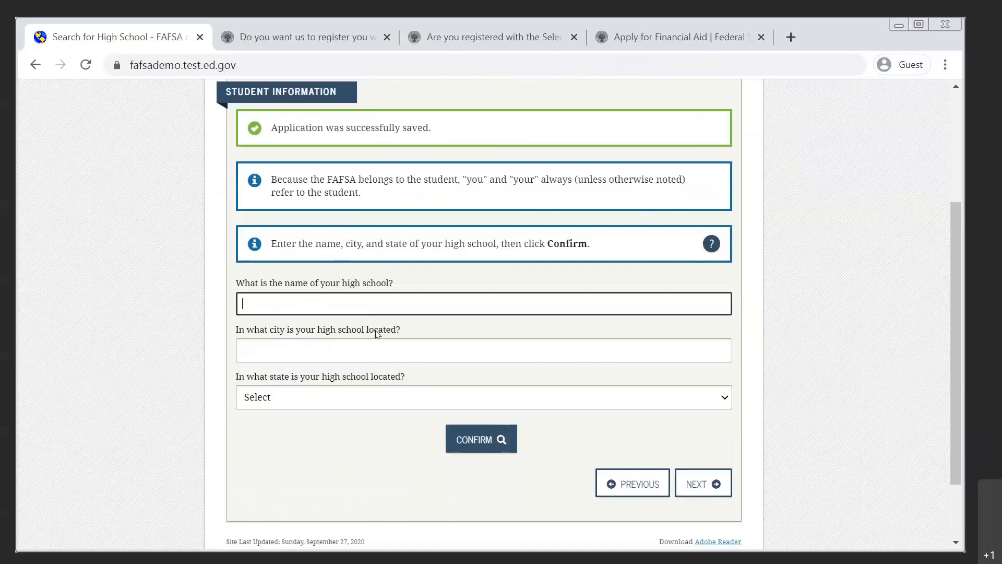
{"action": "type", "text": "Afred"}
{"action": "key", "text": "BackSpace"}
{"action": "key", "text": "BackSpace"}
{"action": "key", "text": "BackSpace"}
{"action": "key", "text": "BackSpace"}
{"action": "type", "text": "lfred smith"}
Set the high school's city to "bronx" and its state to New York, and look up the school.
{"action": "key", "text": "Tab"}
{"action": "type", "text": "bronx"}
{"action": "key", "text": "Tab"}
{"action": "type", "text": "new"}
{"action": "key", "text": "Down"}
{"action": "key", "text": "Down"}
{"action": "key", "text": "Down"}
{"action": "key", "text": "Down"}
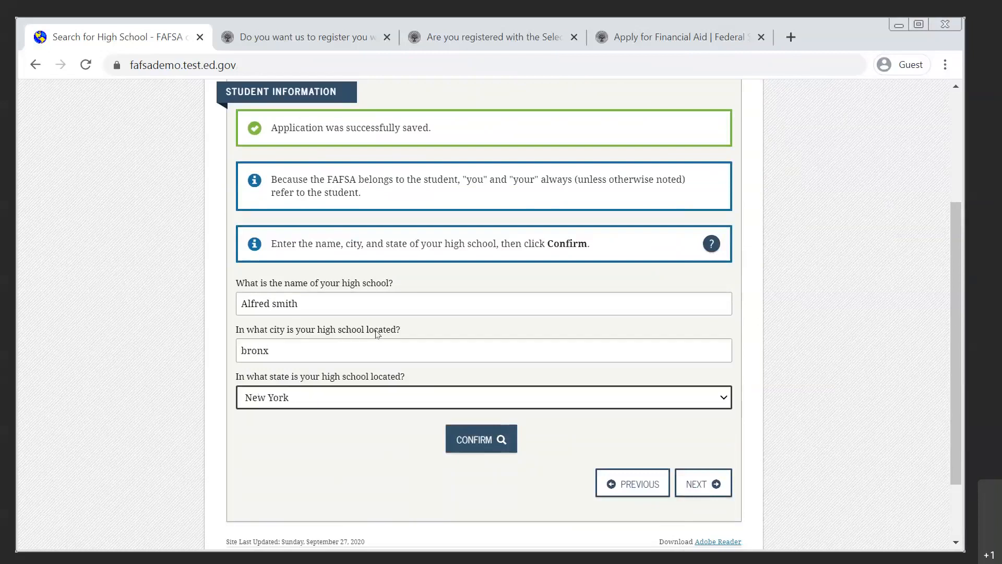
{"action": "left_click", "coordinate": [479, 437]}
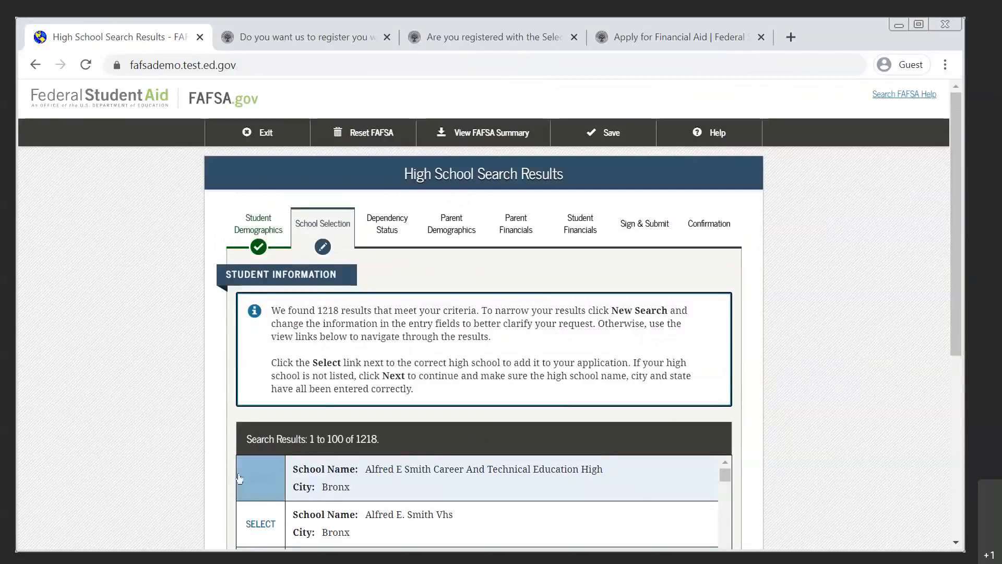
Choose Alfred E Smith Career And Technical Education High in Bronx as the high school and continue to the college search.
{"action": "scroll", "coordinate": [226, 462], "scroll_direction": "down", "scroll_amount": 4}
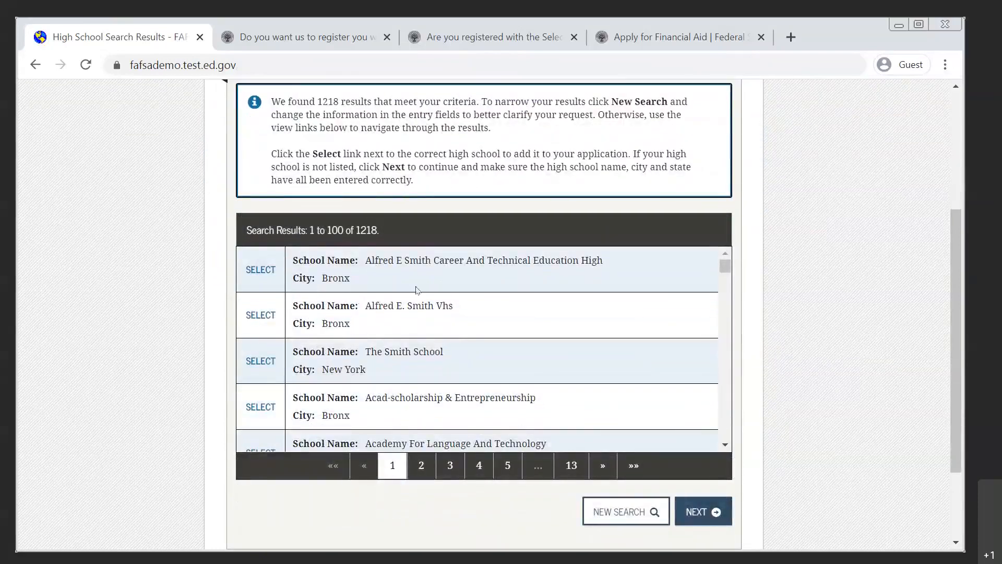
{"action": "left_click", "coordinate": [254, 275]}
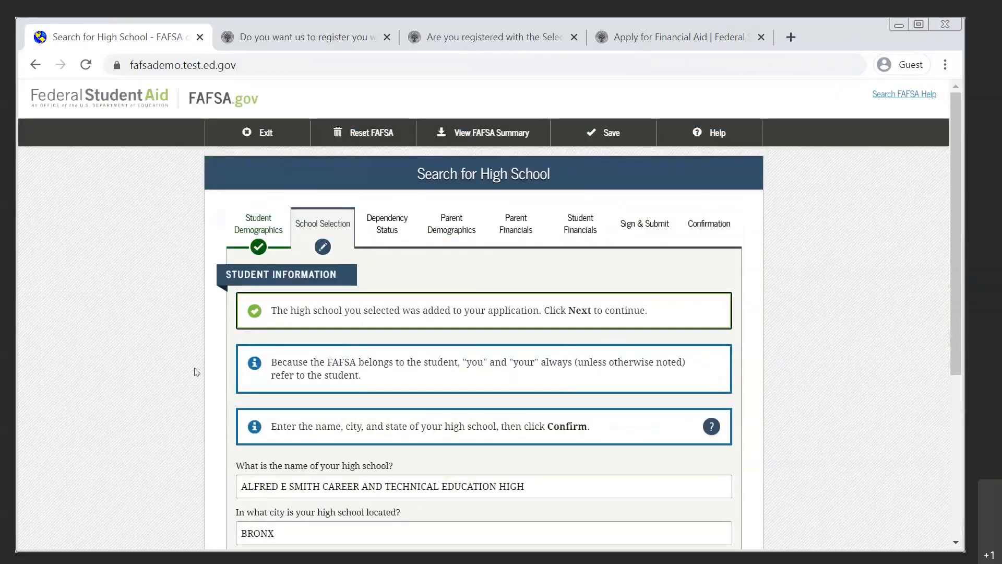
{"action": "scroll", "coordinate": [215, 398], "scroll_direction": "down", "scroll_amount": 4}
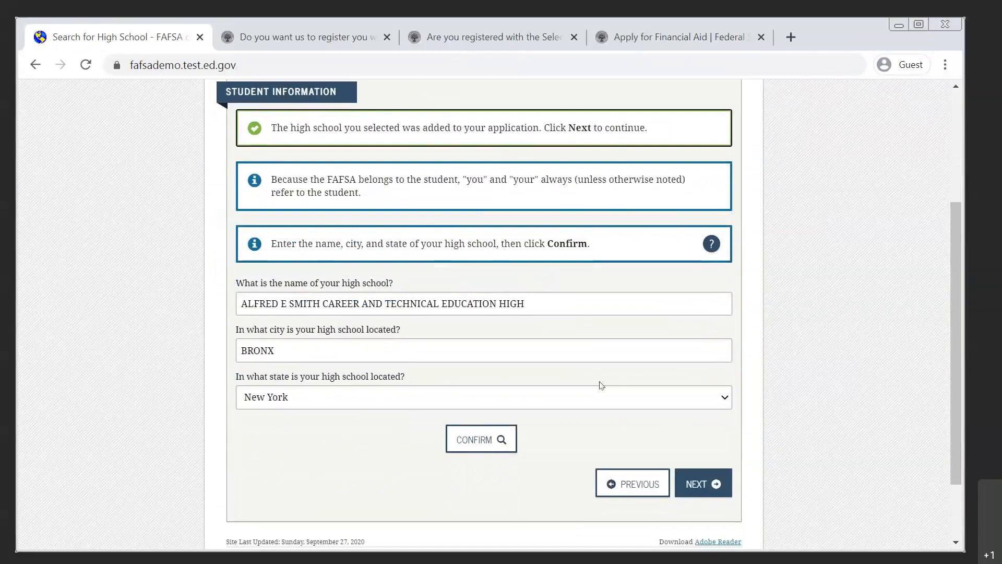
{"action": "left_click", "coordinate": [709, 484]}
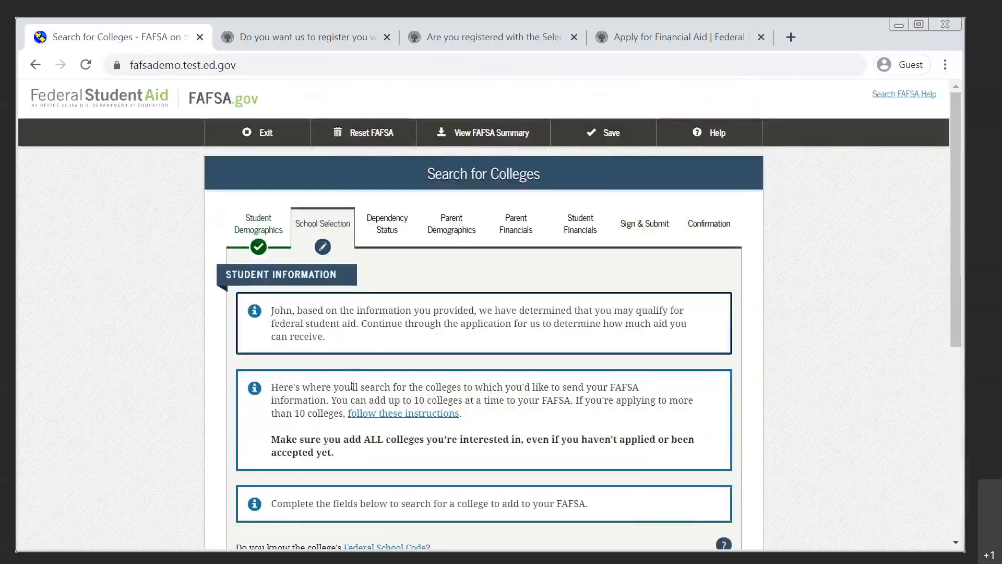
Review the college search instructions, highlighting the sentence about adding up to 10 colleges at a time.
{"action": "scroll", "coordinate": [314, 397], "scroll_direction": "down", "scroll_amount": 5}
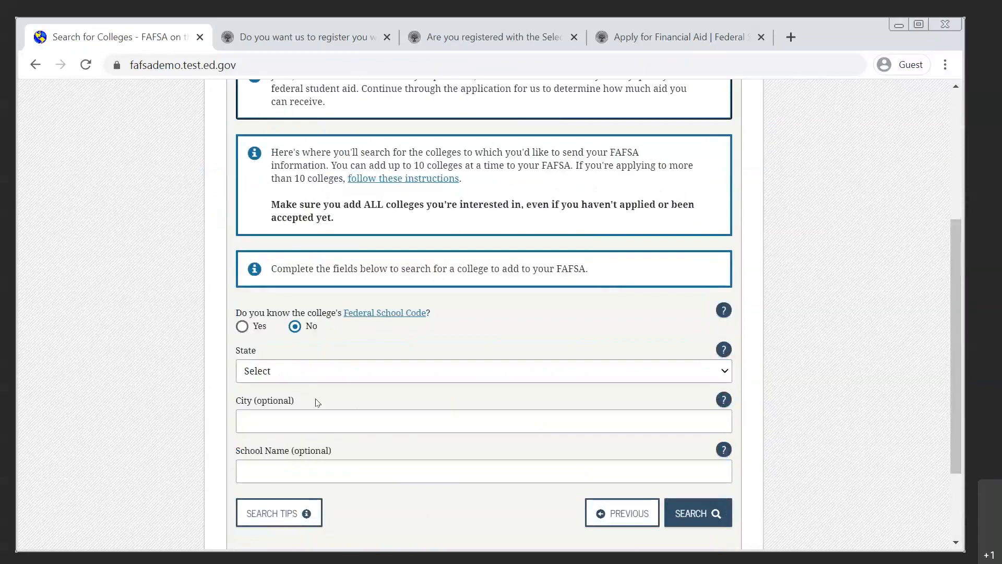
{"action": "scroll", "coordinate": [316, 399], "scroll_direction": "up", "scroll_amount": 5}
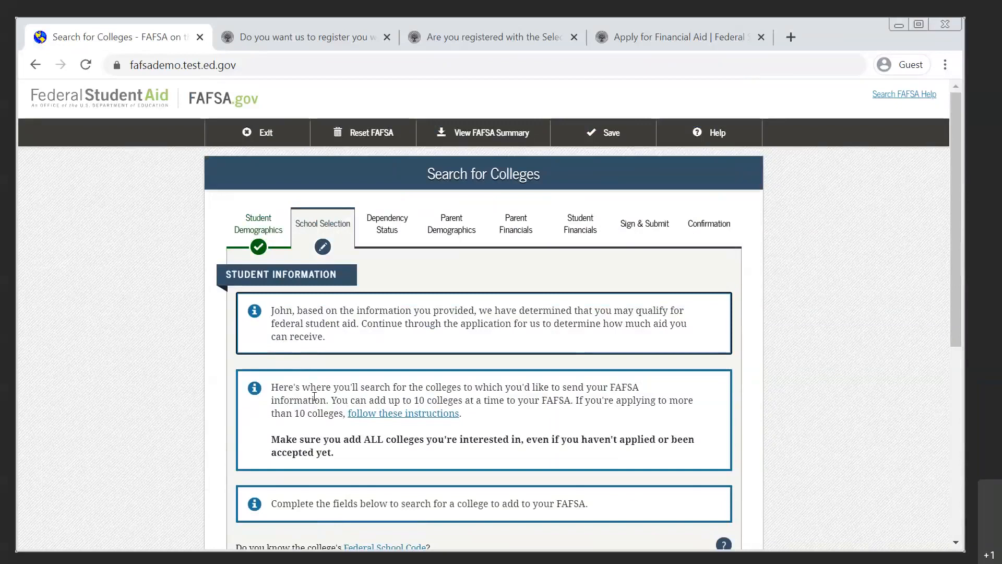
{"action": "left_click_drag", "start_coordinate": [330, 399], "coordinate": [573, 399]}
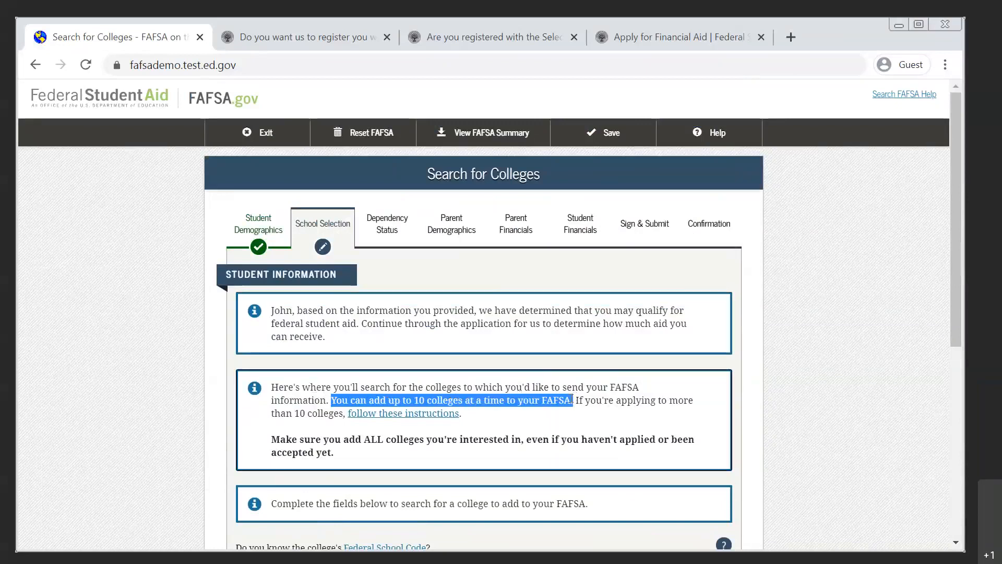
{"action": "left_click", "coordinate": [535, 419]}
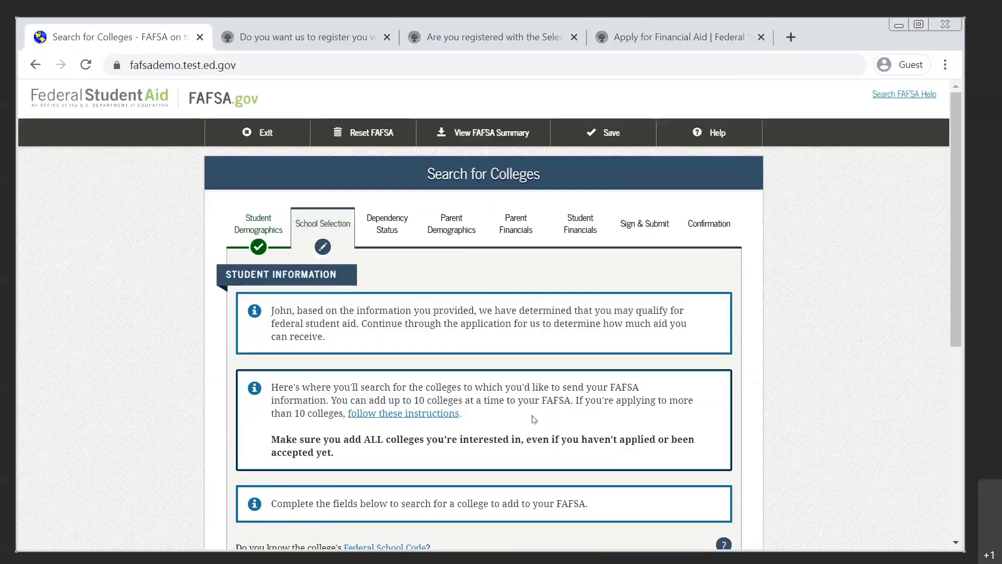
{"action": "scroll", "coordinate": [534, 419], "scroll_direction": "down", "scroll_amount": 5}
{"action": "scroll", "coordinate": [534, 419], "scroll_direction": "up", "scroll_amount": 1}
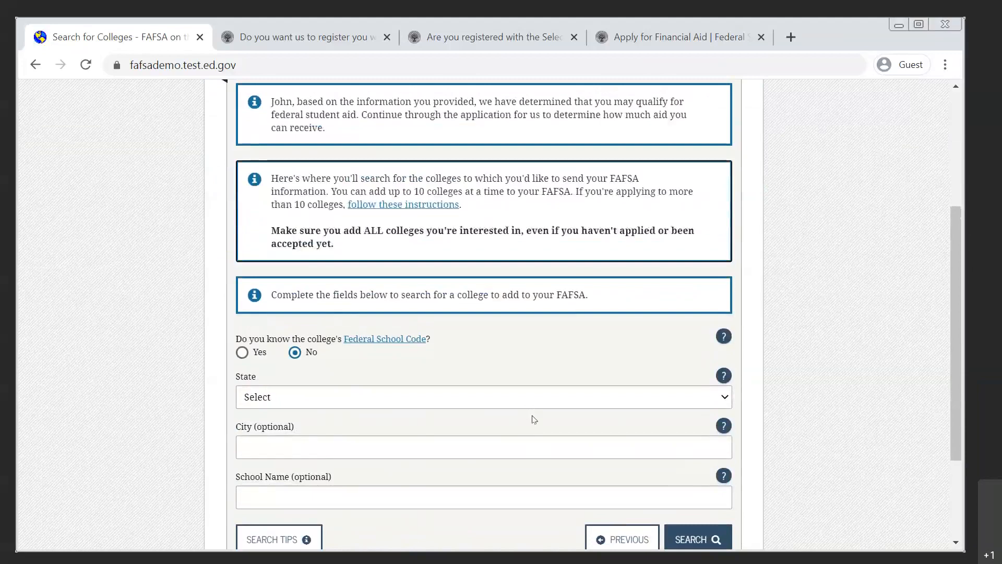
Search for colleges in the state of New York with the school name SUNY.
{"action": "scroll", "coordinate": [534, 419], "scroll_direction": "down", "scroll_amount": 1}
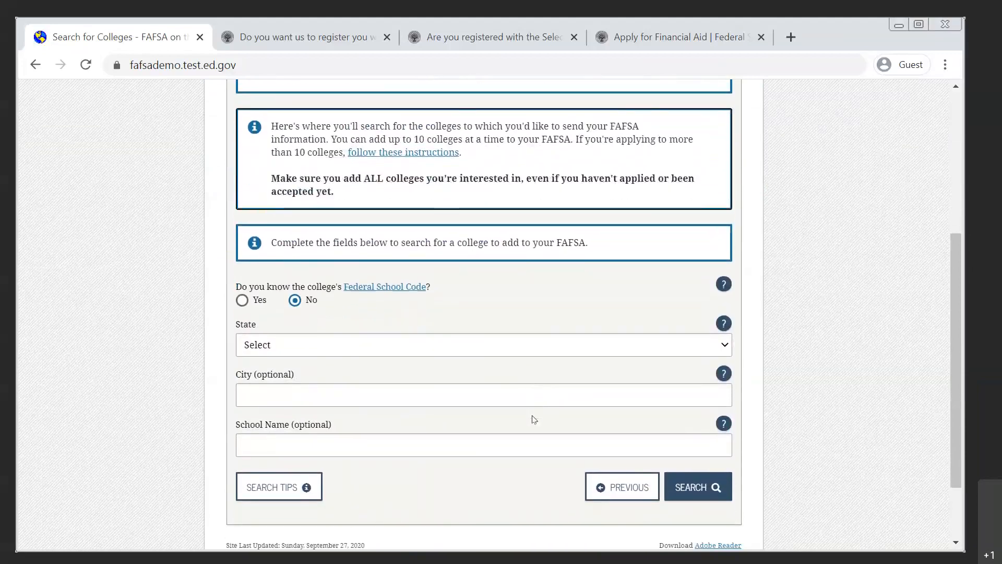
{"action": "left_click", "coordinate": [550, 344]}
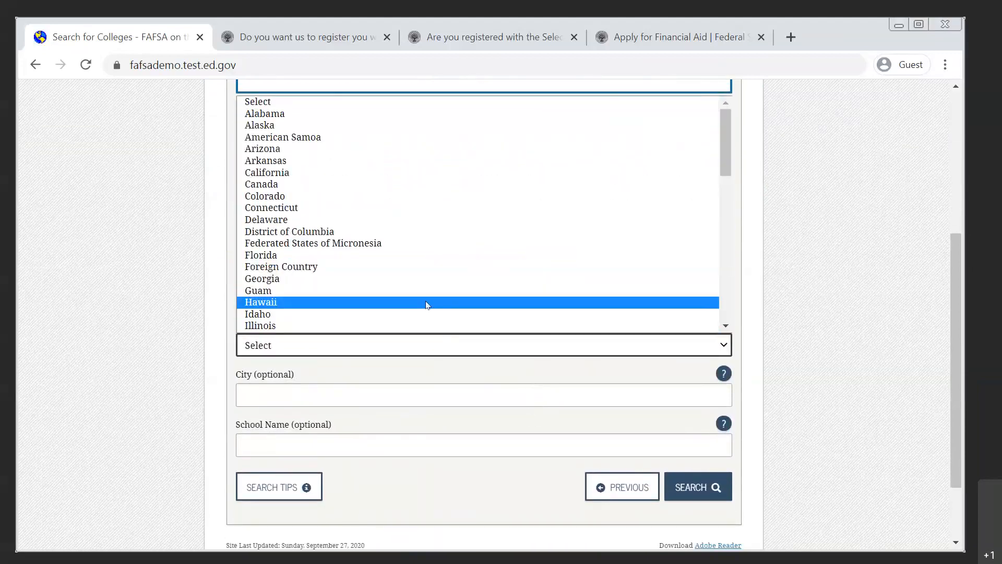
{"action": "key", "text": "n"}
{"action": "key", "text": "n"}
{"action": "key", "text": "n"}
{"action": "key", "text": "n"}
{"action": "key", "text": "n"}
{"action": "key", "text": "n"}
{"action": "key", "text": "n"}
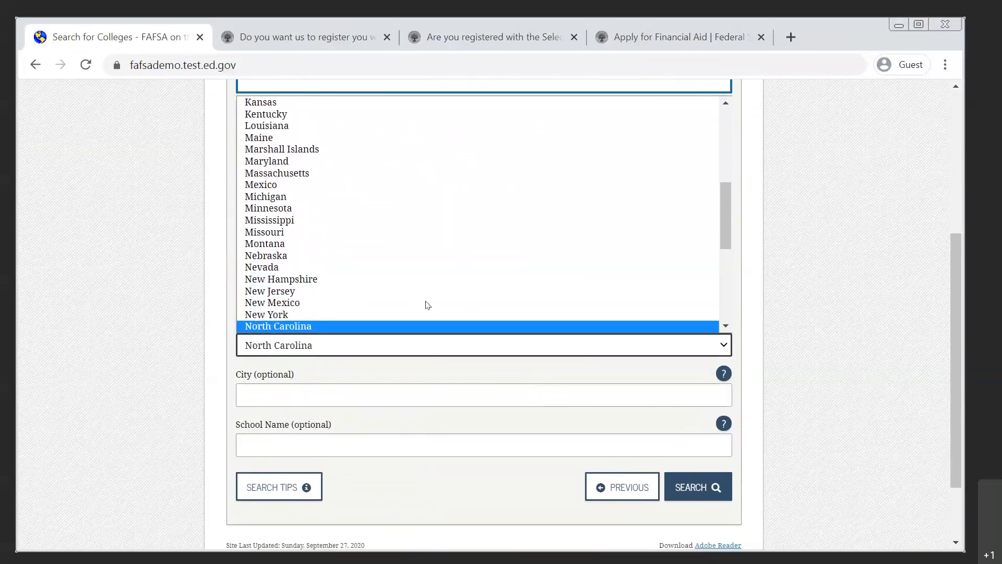
{"action": "left_click", "coordinate": [382, 316]}
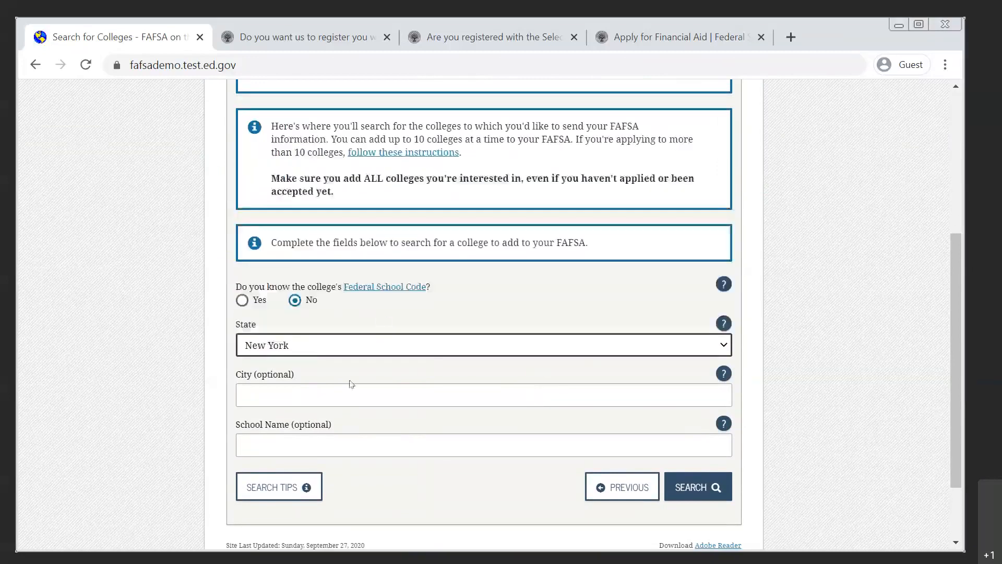
{"action": "left_click", "coordinate": [397, 450]}
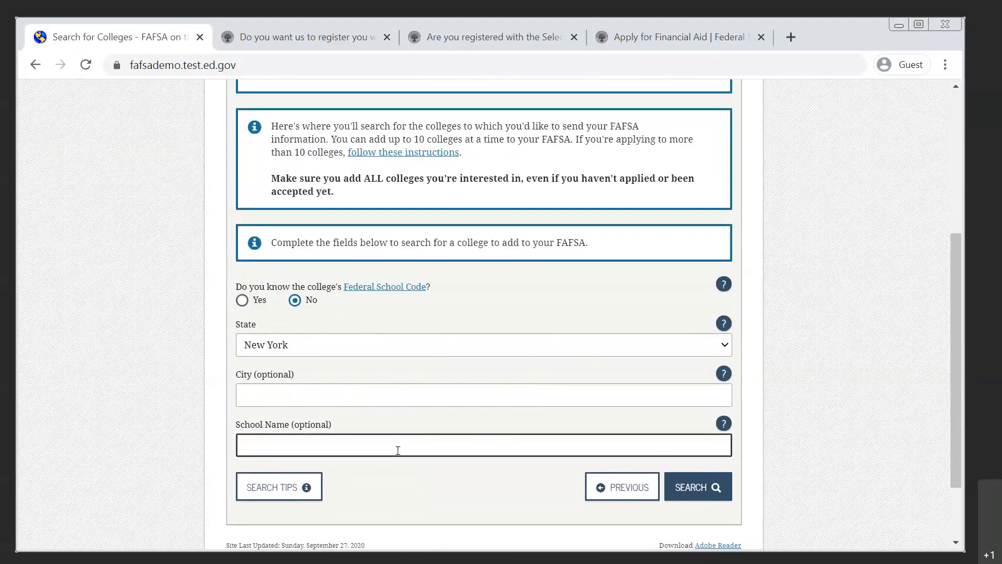
{"action": "type", "text": "SUNY"}
{"action": "left_click", "coordinate": [690, 484]}
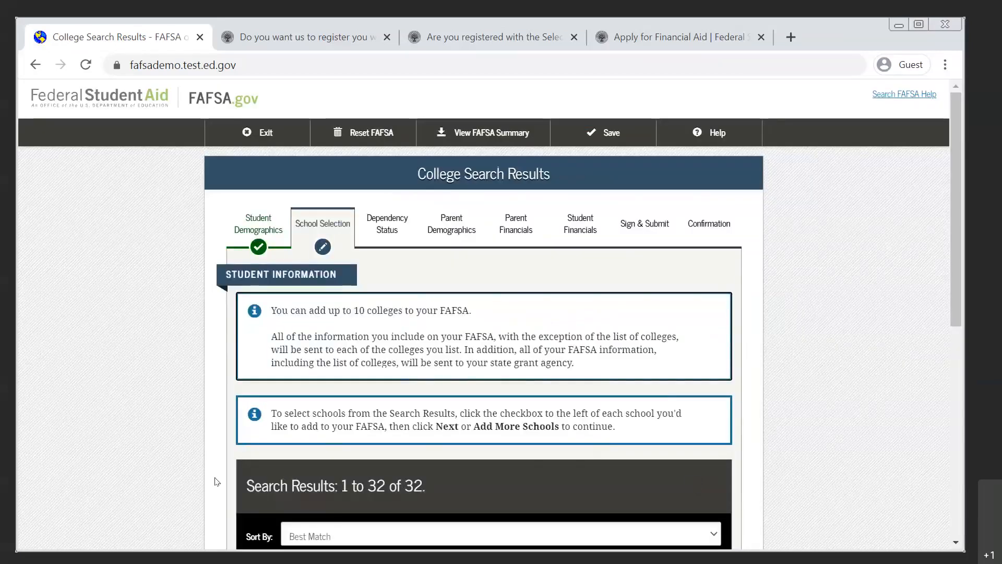
Select Binghamton University (Suny), Suny At Albany and Suny At Buffalo from the college search results.
{"action": "scroll", "coordinate": [215, 478], "scroll_direction": "down", "scroll_amount": 6}
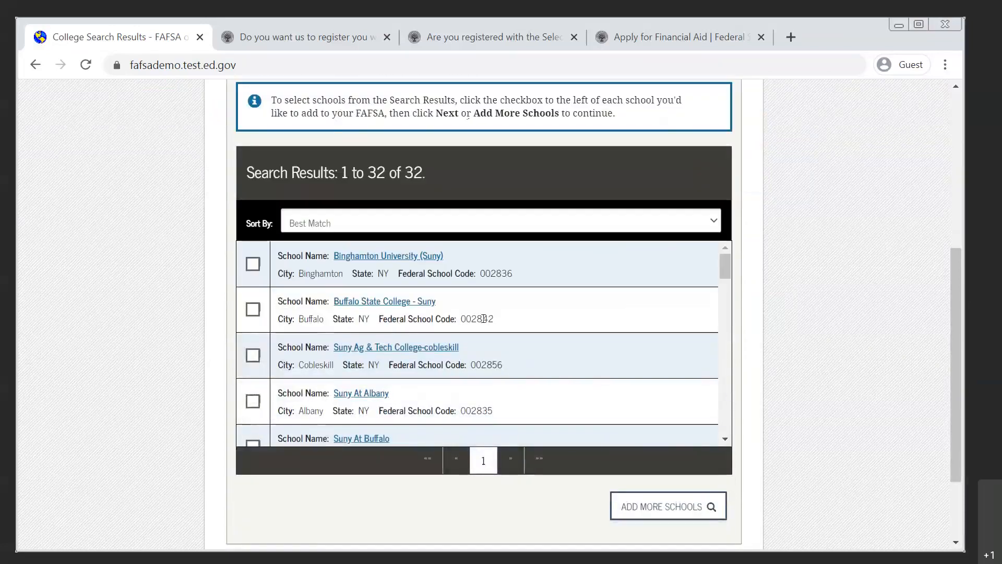
{"action": "scroll", "coordinate": [492, 323], "scroll_direction": "down", "scroll_amount": 2}
{"action": "scroll", "coordinate": [462, 307], "scroll_direction": "up", "scroll_amount": 2}
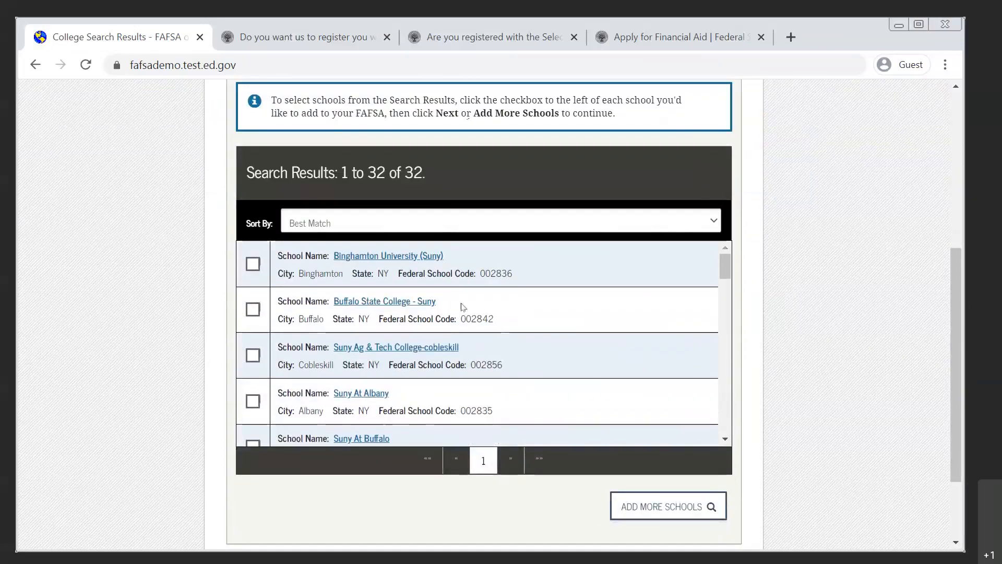
{"action": "left_click", "coordinate": [251, 264]}
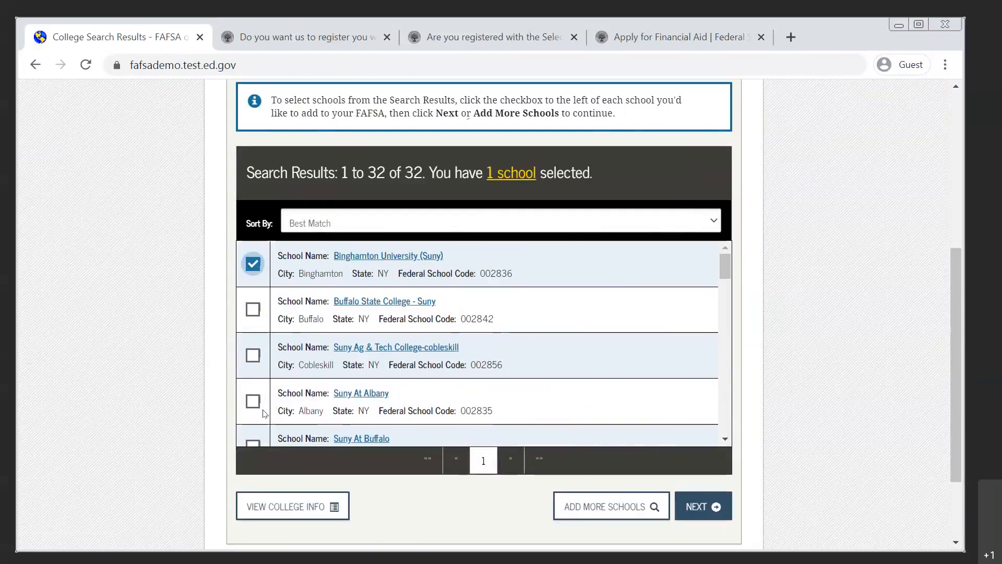
{"action": "left_click", "coordinate": [248, 403]}
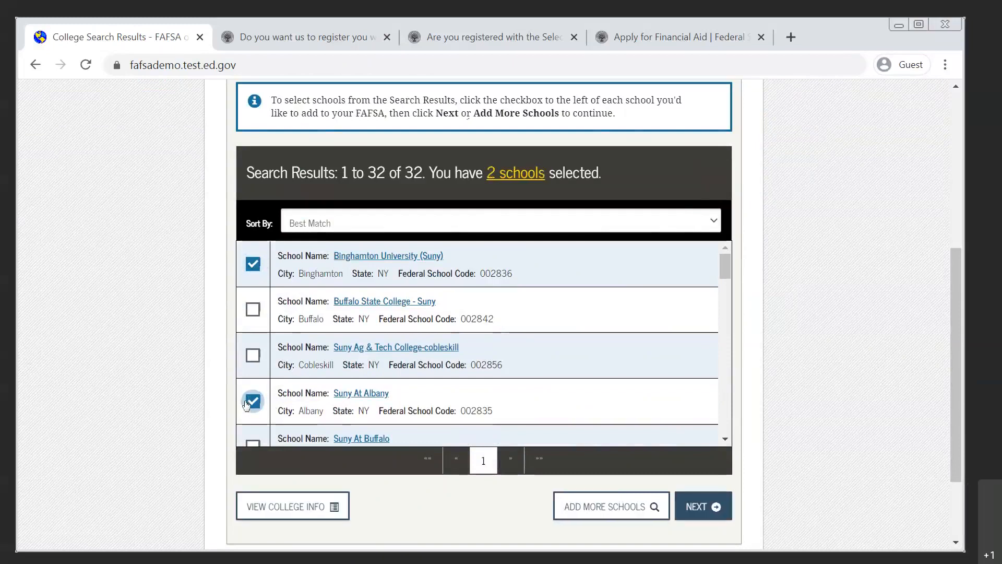
{"action": "left_click", "coordinate": [254, 446]}
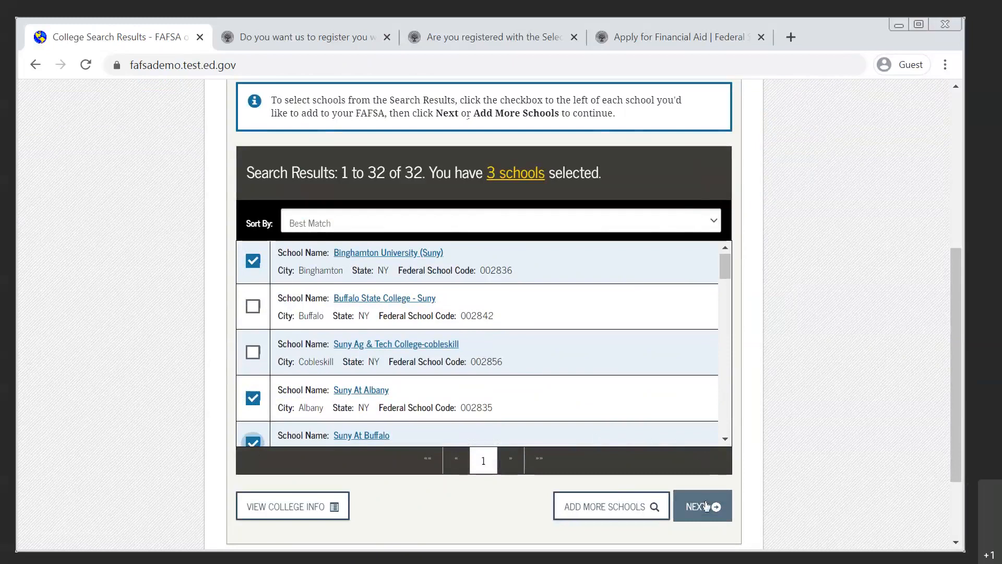
Start a search for more schools, using New York as the state and CUNY as the school name.
{"action": "left_click", "coordinate": [606, 505]}
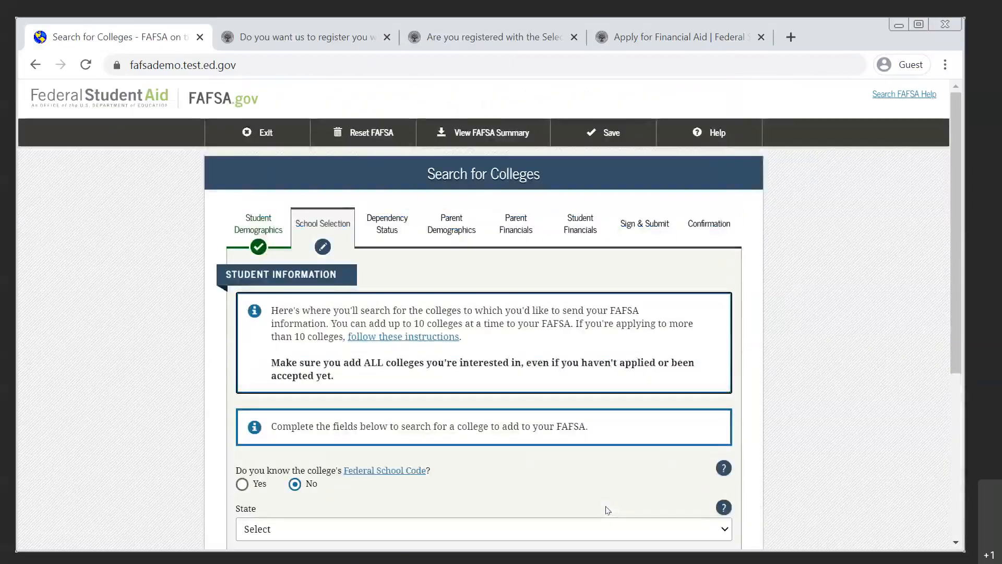
{"action": "scroll", "coordinate": [225, 437], "scroll_direction": "down", "scroll_amount": 5}
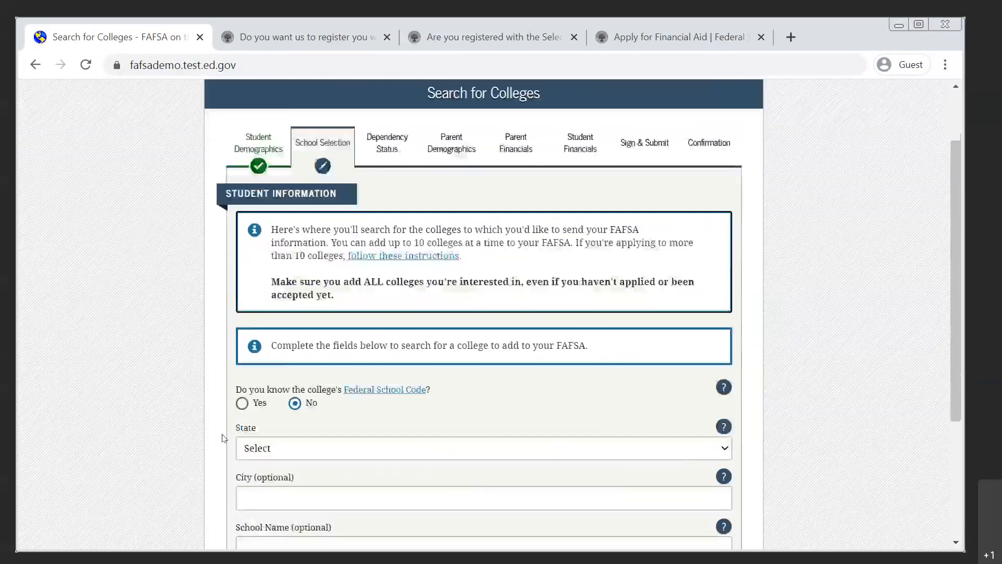
{"action": "left_click", "coordinate": [322, 257]}
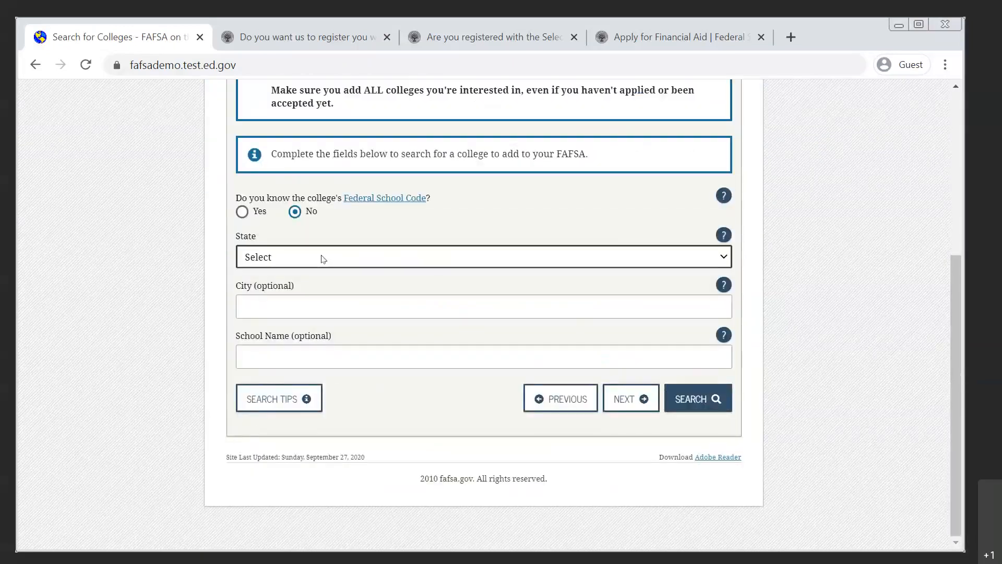
{"action": "key", "text": "n"}
{"action": "key", "text": "n"}
{"action": "key", "text": "n"}
{"action": "key", "text": "n"}
{"action": "key", "text": "n"}
{"action": "key", "text": "n"}
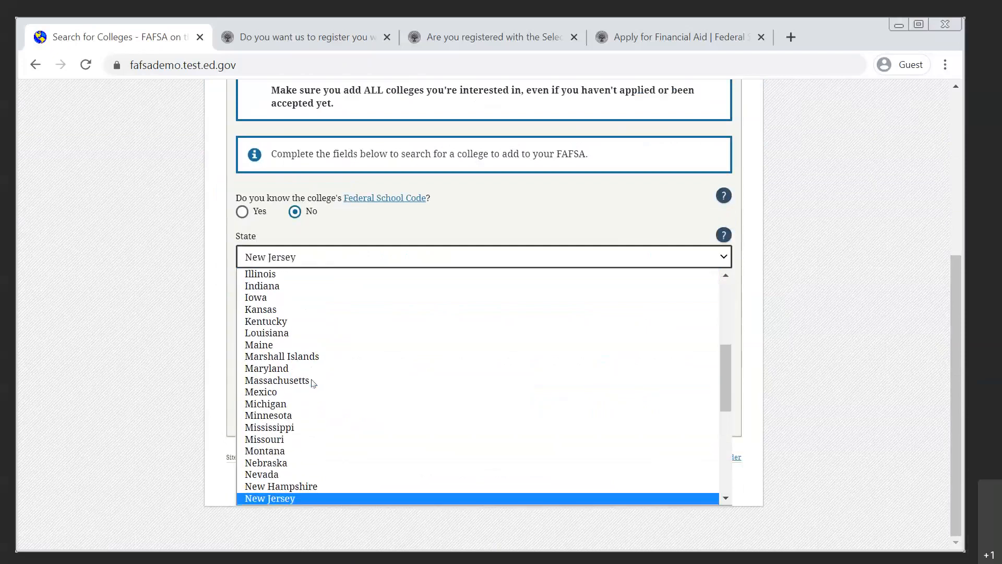
{"action": "left_click", "coordinate": [284, 499]}
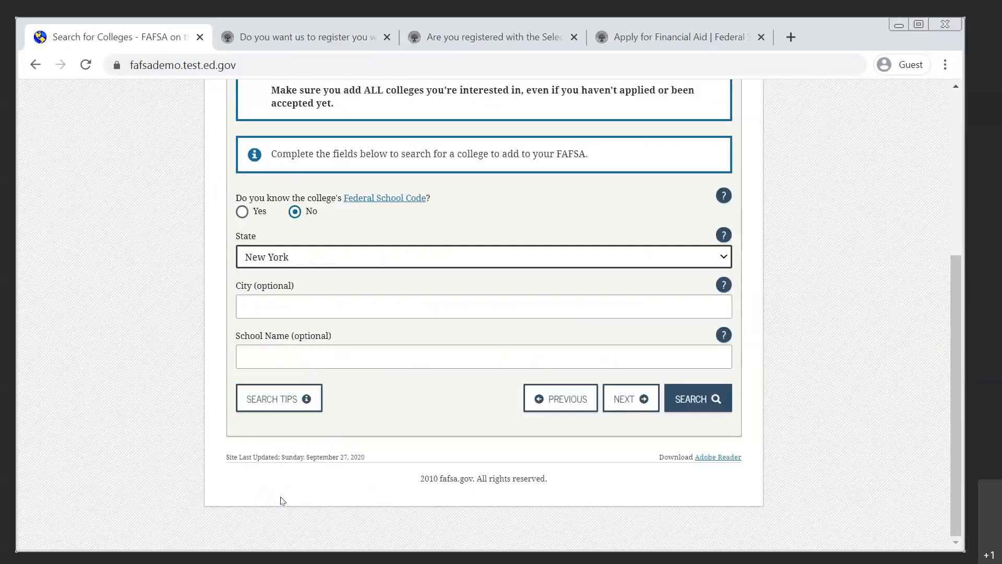
{"action": "left_click", "coordinate": [339, 347]}
{"action": "type", "text": "CUNY"}
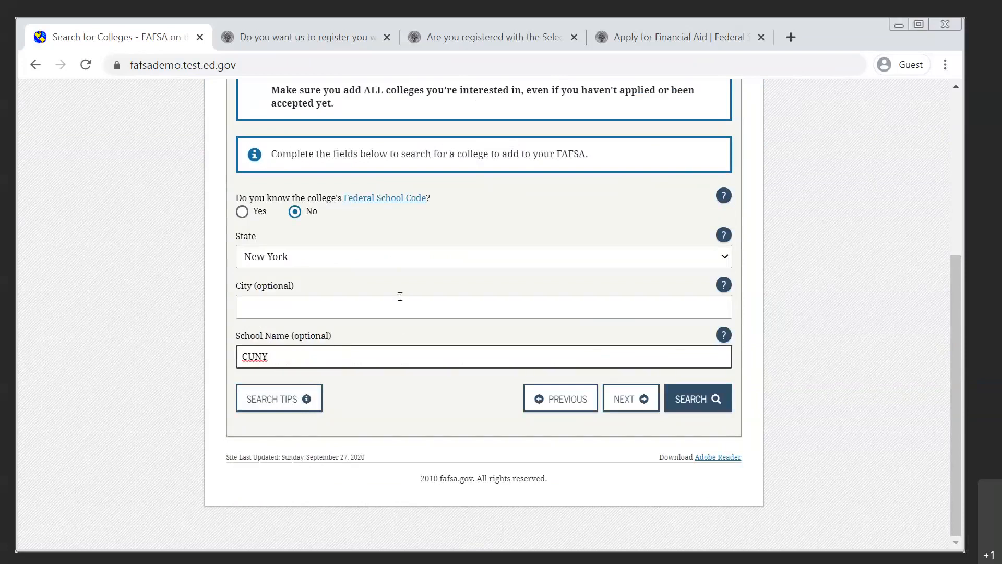
{"action": "left_click", "coordinate": [718, 402]}
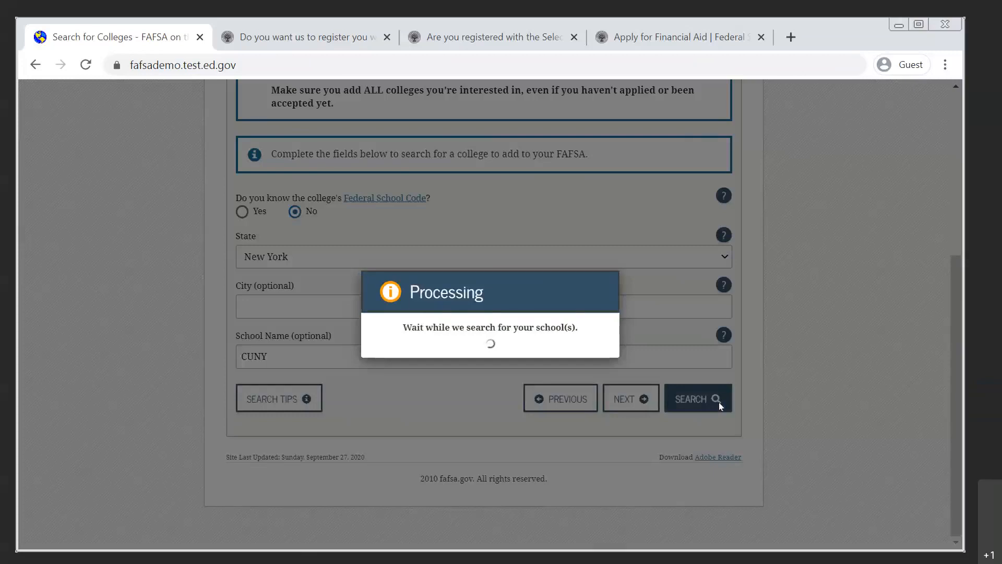
Add City College-cuny, Cuny The College Of Staten Island and Cuny-bernard Baruch College from the search results and continue to the housing plans.
{"action": "scroll", "coordinate": [213, 430], "scroll_direction": "down", "scroll_amount": 5}
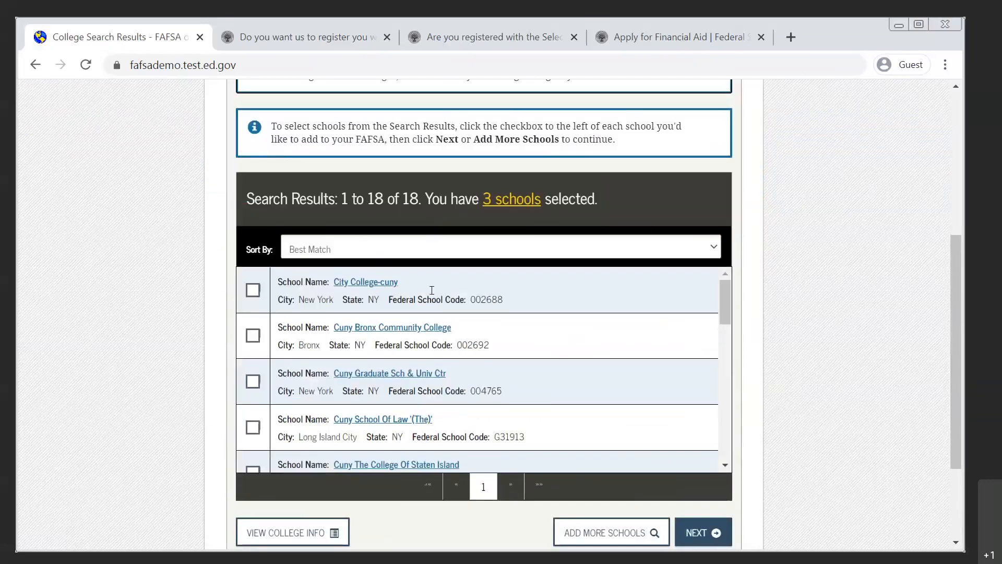
{"action": "left_click", "coordinate": [252, 290]}
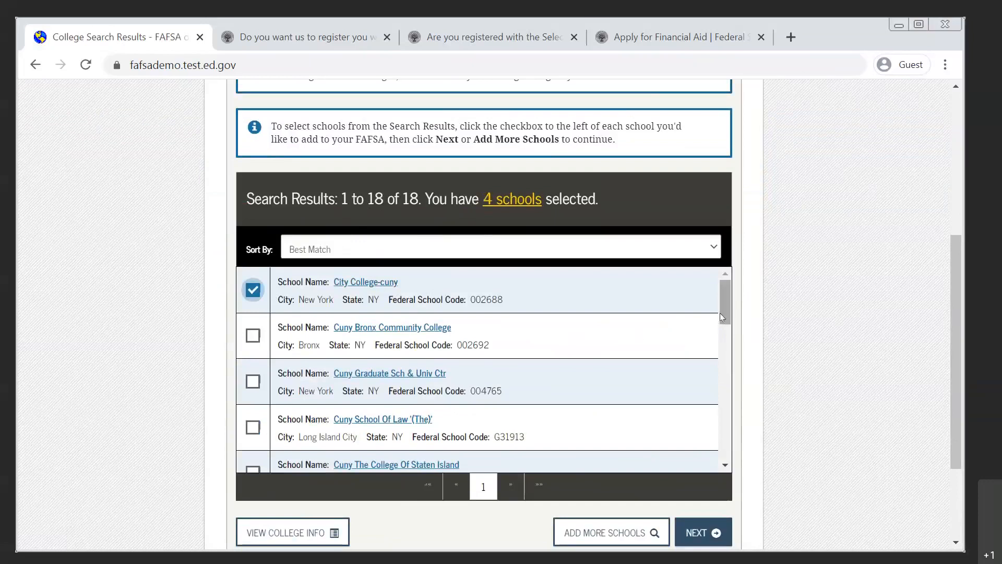
{"action": "scroll", "coordinate": [716, 334], "scroll_direction": "down", "scroll_amount": 2}
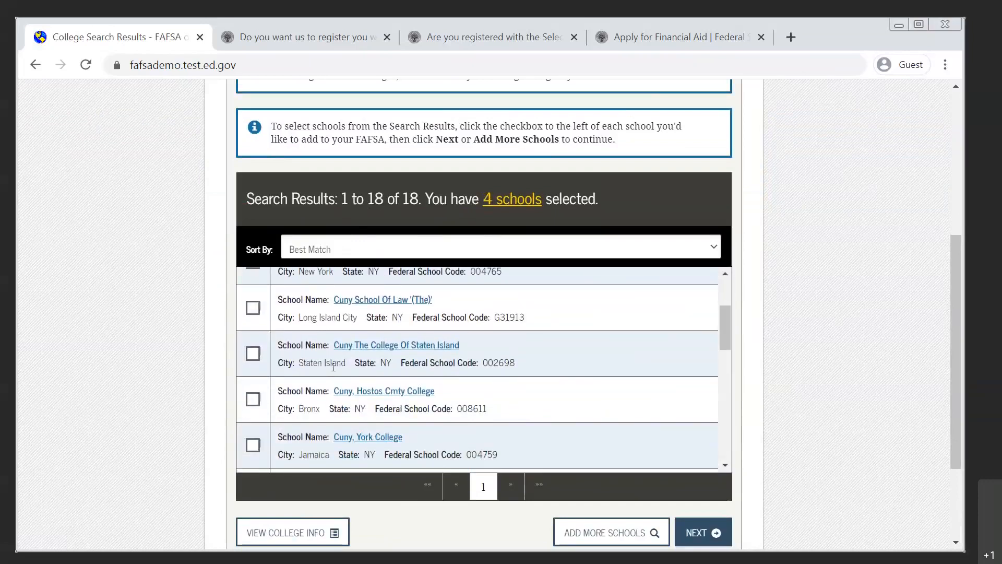
{"action": "left_click", "coordinate": [252, 353]}
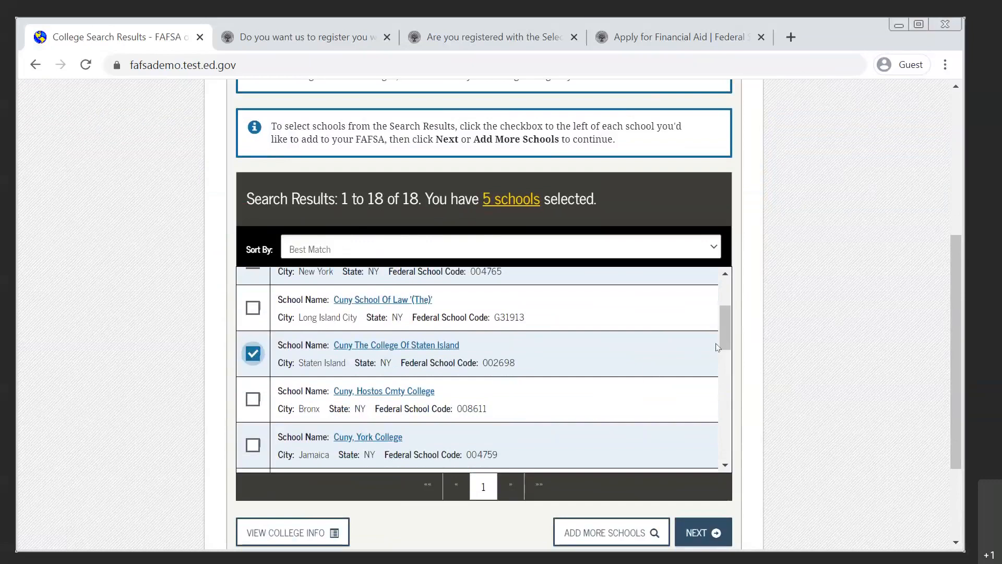
{"action": "left_click_drag", "start_coordinate": [722, 340], "coordinate": [722, 374]}
{"action": "left_click", "coordinate": [251, 399]}
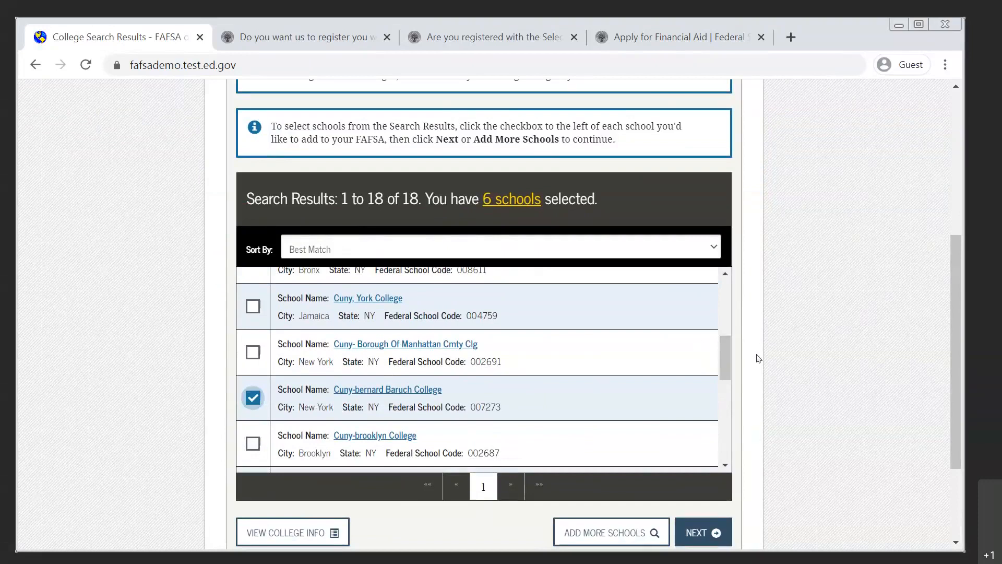
{"action": "scroll", "coordinate": [756, 354], "scroll_direction": "down", "scroll_amount": 2}
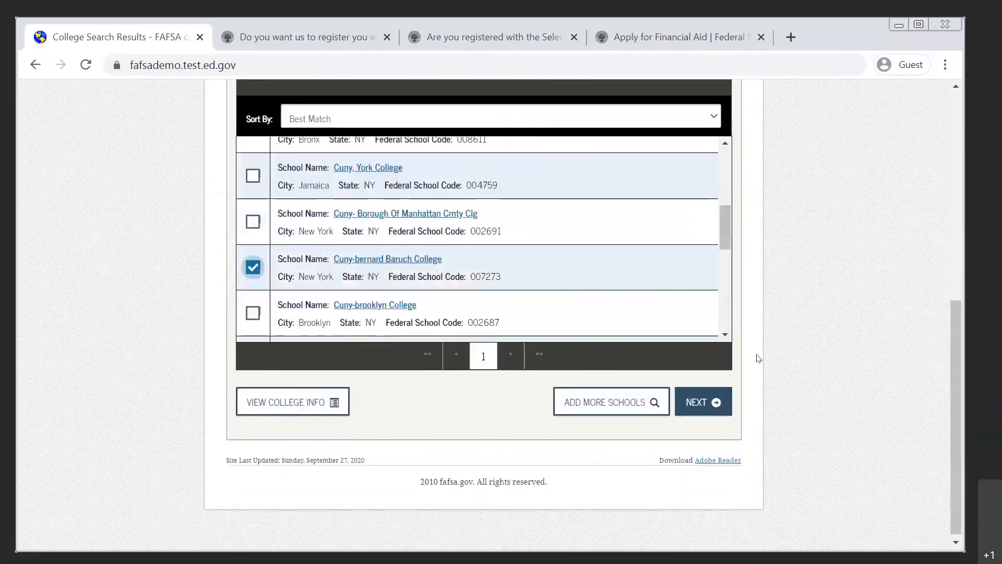
{"action": "left_click", "coordinate": [699, 403]}
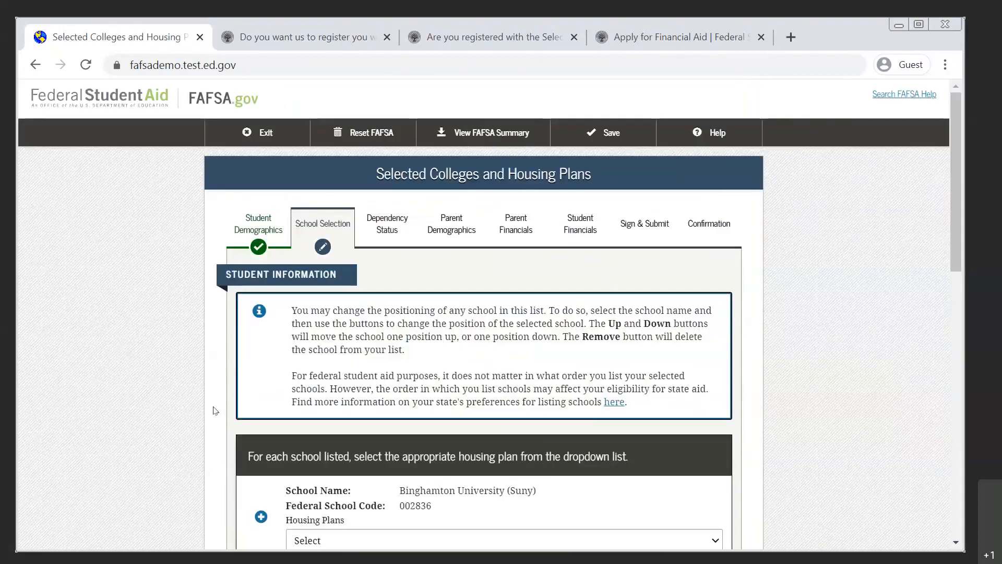
Review the selected colleges list and examine the options for removing or reordering Binghamton University (Suny).
{"action": "scroll", "coordinate": [214, 410], "scroll_direction": "down", "scroll_amount": 8}
{"action": "scroll", "coordinate": [214, 409], "scroll_direction": "up", "scroll_amount": 3}
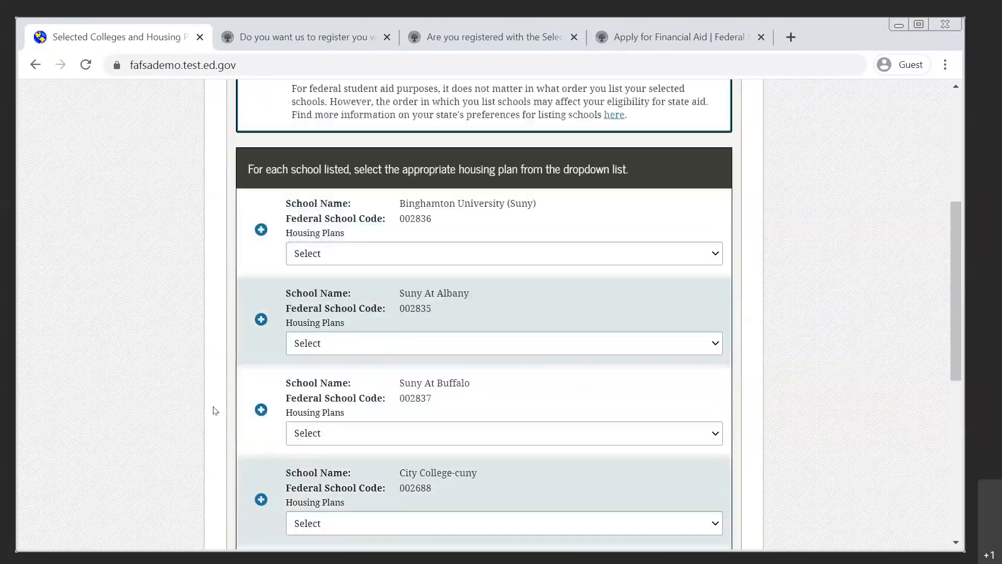
{"action": "scroll", "coordinate": [214, 409], "scroll_direction": "up", "scroll_amount": 1}
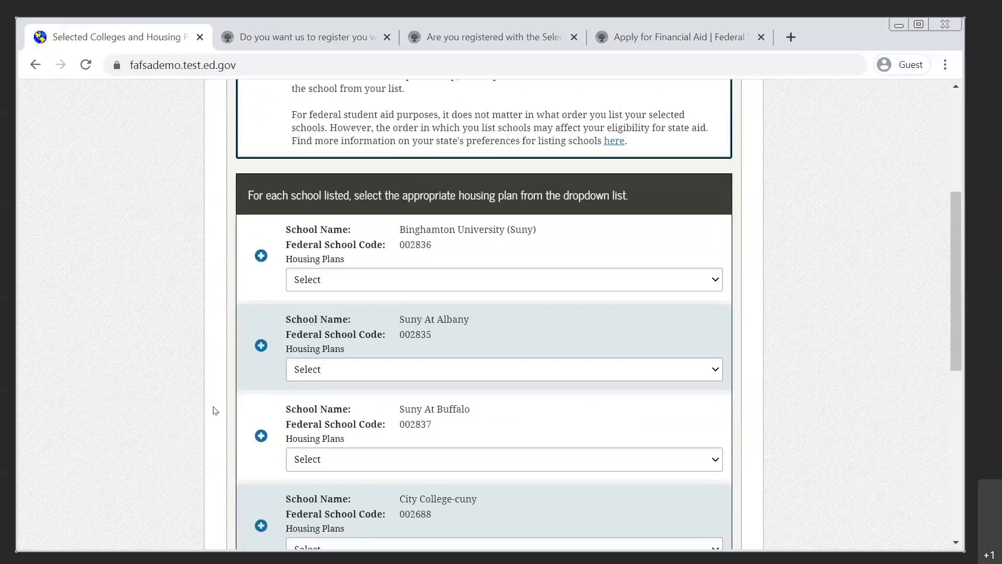
{"action": "left_click", "coordinate": [261, 256]}
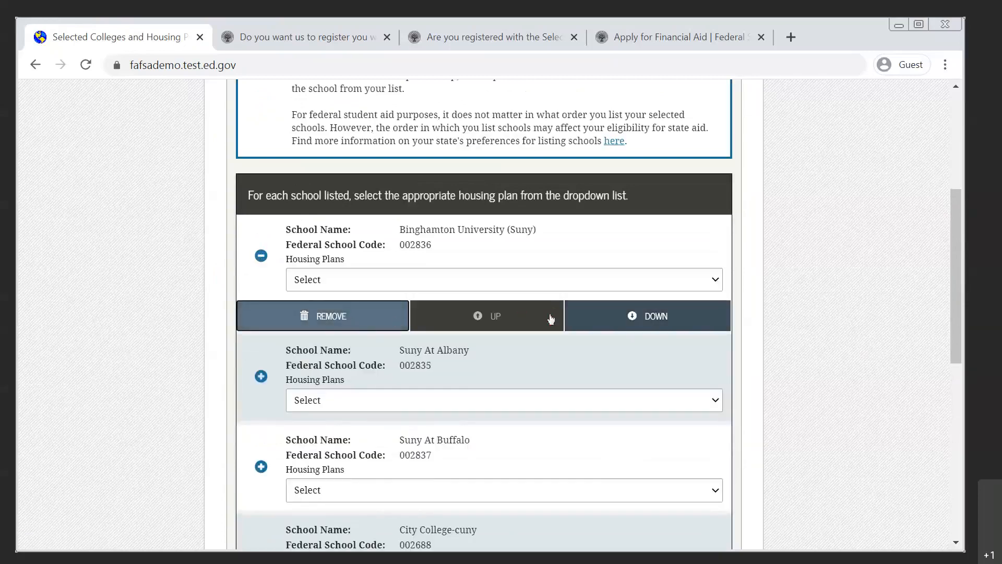
{"action": "left_click", "coordinate": [261, 256]}
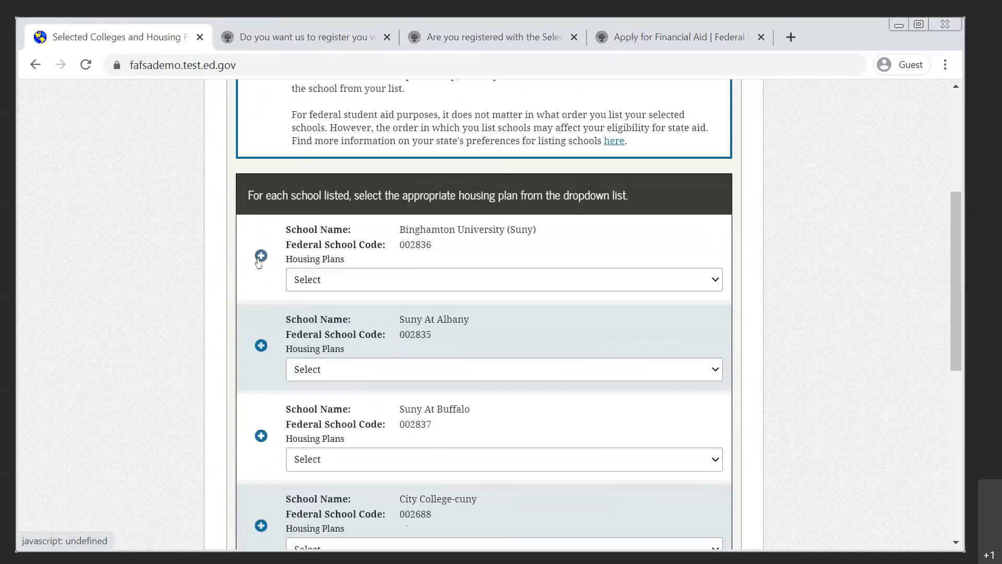
{"action": "left_click", "coordinate": [260, 256]}
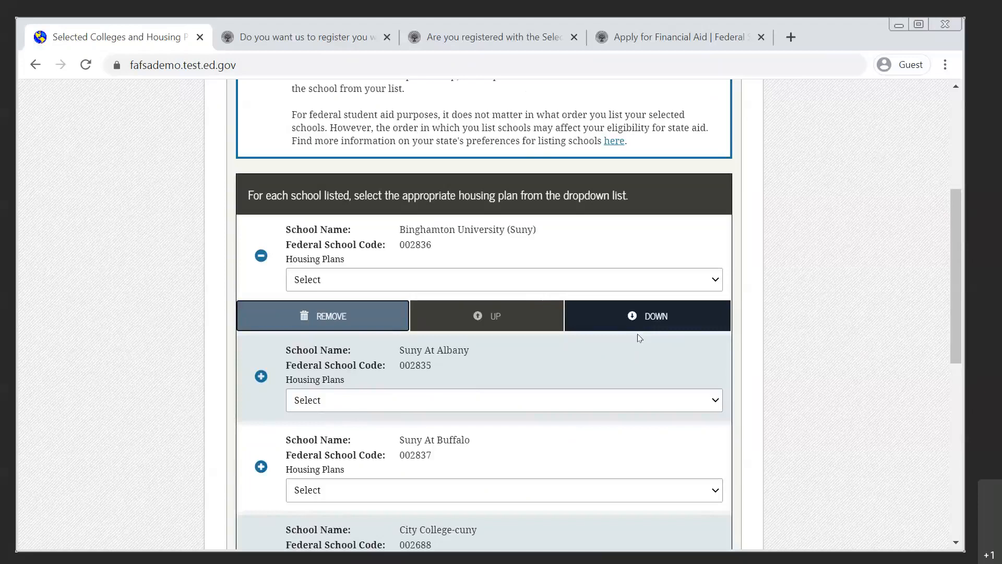
{"action": "left_click", "coordinate": [261, 256]}
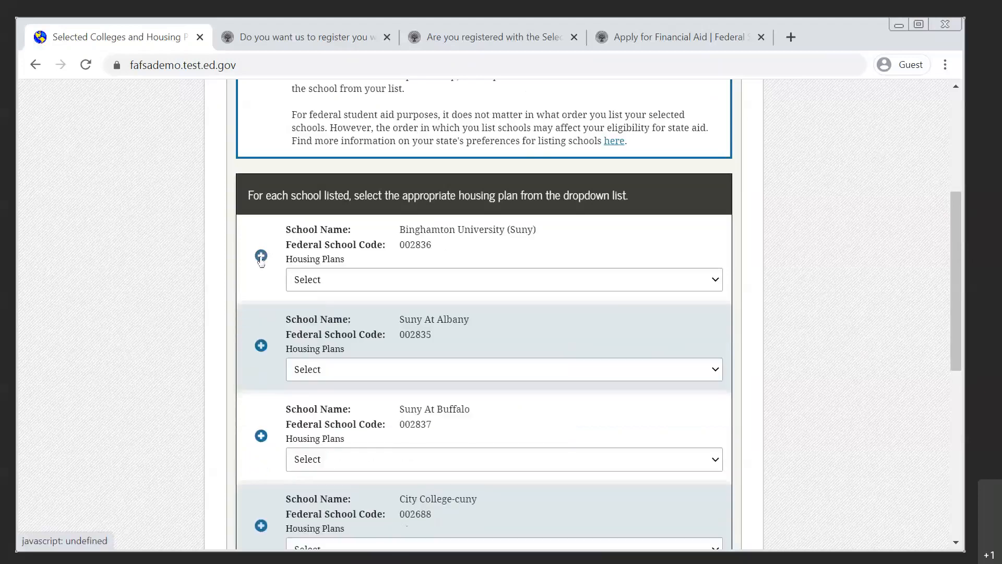
Set the housing plans for Binghamton University (Suny), Suny At Albany and Suny At Buffalo to On Campus.
{"action": "left_click", "coordinate": [354, 282]}
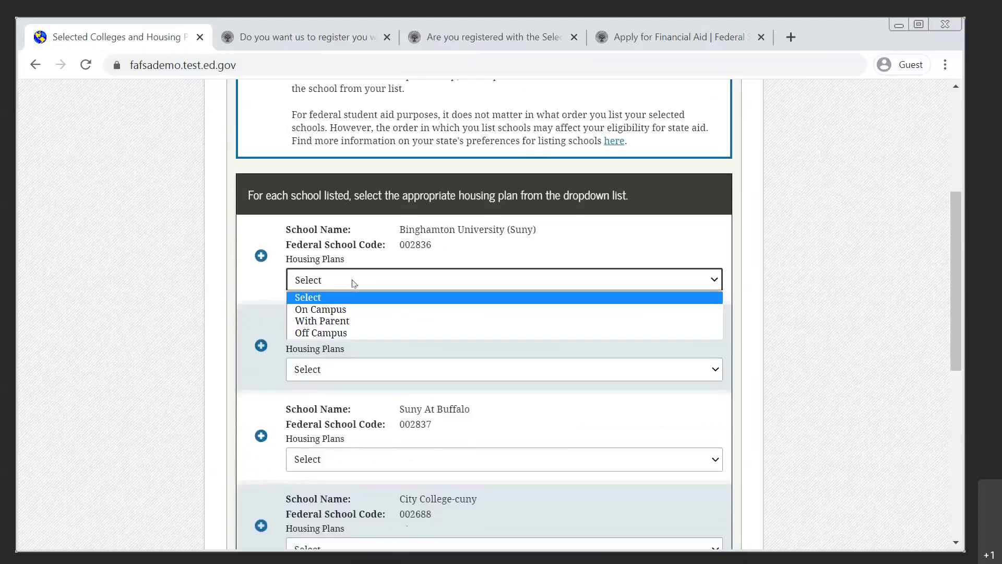
{"action": "left_click", "coordinate": [349, 313]}
{"action": "left_click", "coordinate": [419, 372]}
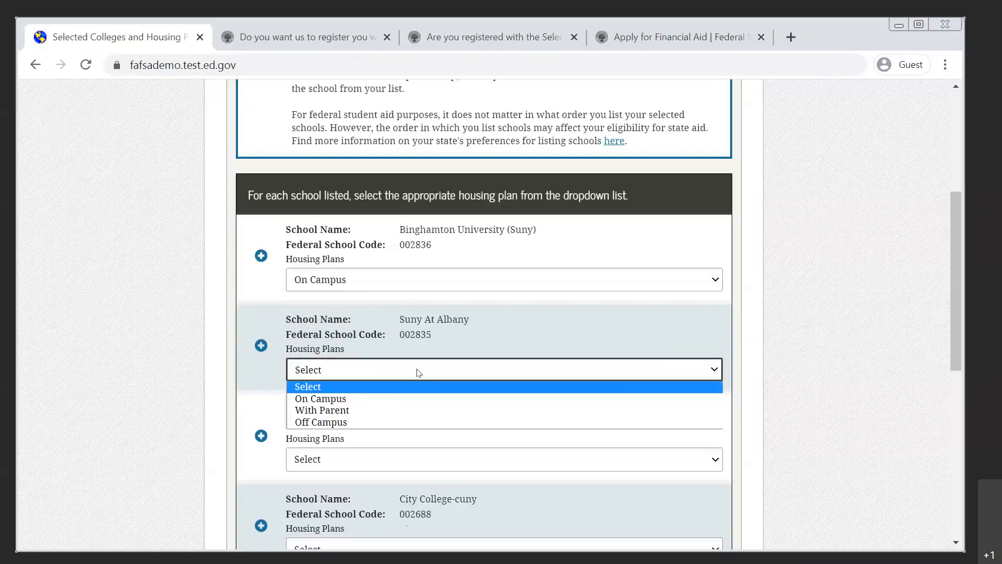
{"action": "left_click", "coordinate": [394, 398]}
{"action": "left_click", "coordinate": [393, 453]}
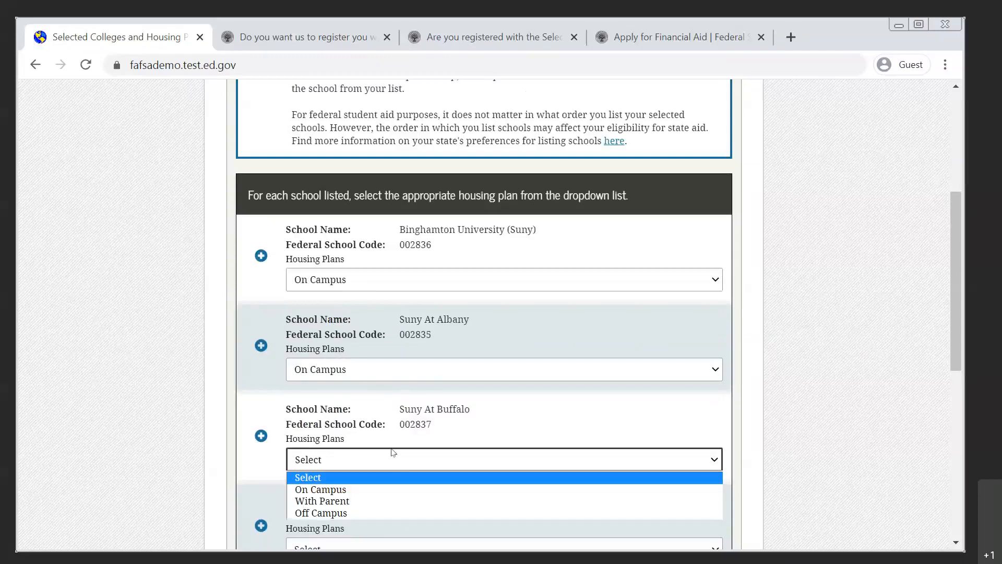
{"action": "left_click", "coordinate": [376, 487]}
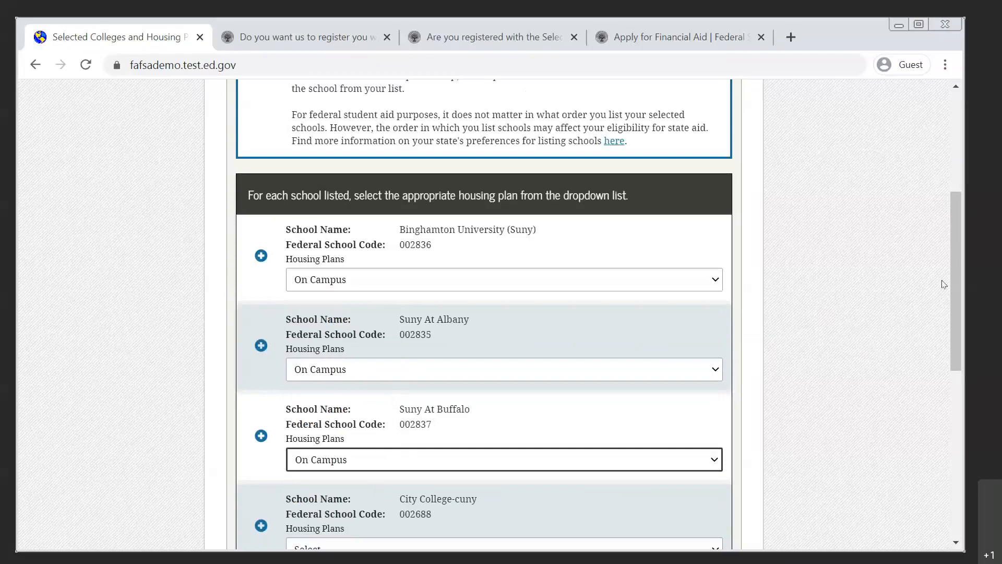
Set the housing plans for City College-cuny, Cuny The College Of Staten Island and Cuny-bernard Baruch College to With Parent and continue.
{"action": "left_click_drag", "start_coordinate": [957, 280], "coordinate": [951, 387]}
{"action": "left_click", "coordinate": [634, 273]}
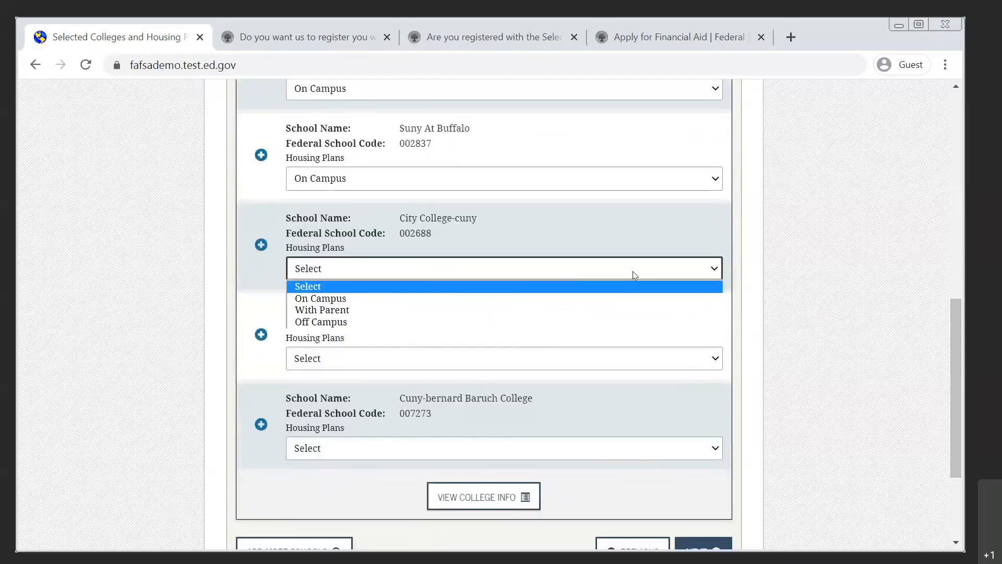
{"action": "left_click", "coordinate": [359, 310]}
{"action": "left_click", "coordinate": [366, 362]}
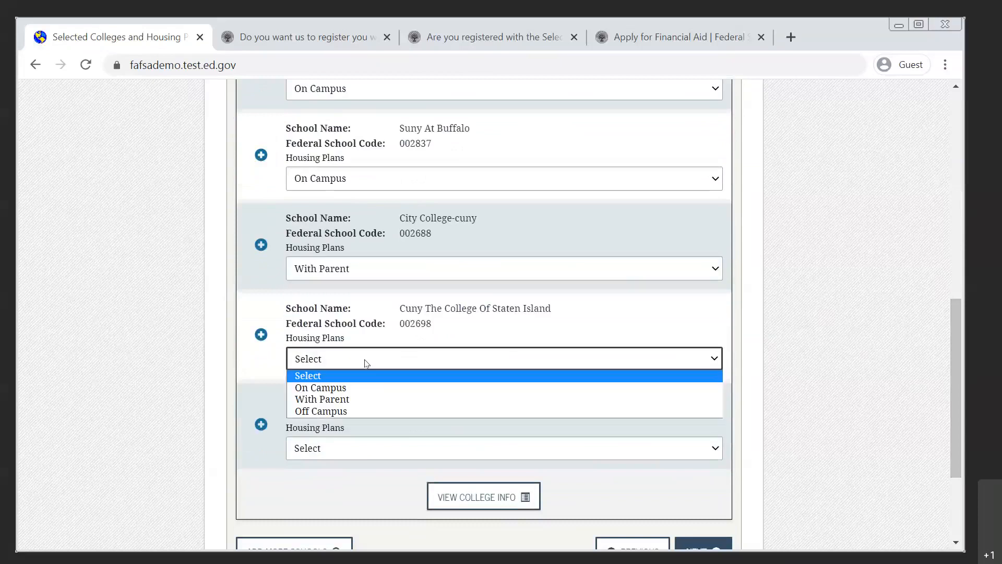
{"action": "left_click", "coordinate": [350, 400]}
{"action": "left_click", "coordinate": [354, 452]}
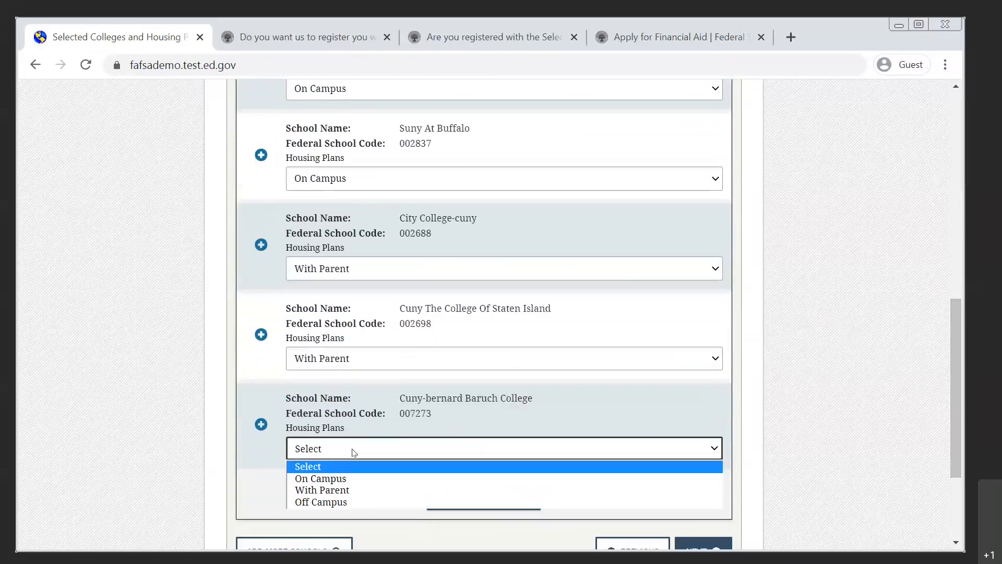
{"action": "left_click", "coordinate": [347, 492]}
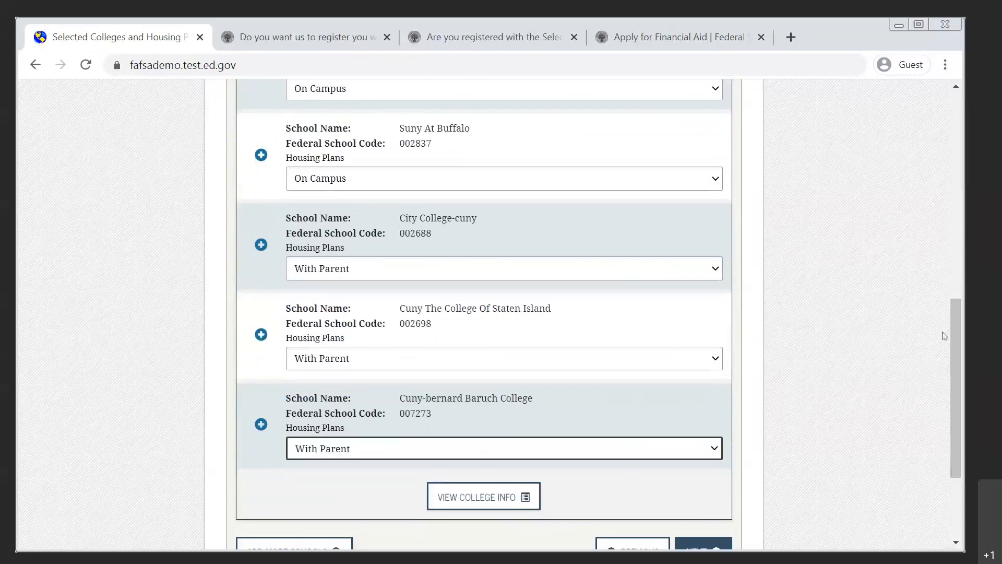
{"action": "left_click_drag", "start_coordinate": [953, 333], "coordinate": [951, 372]}
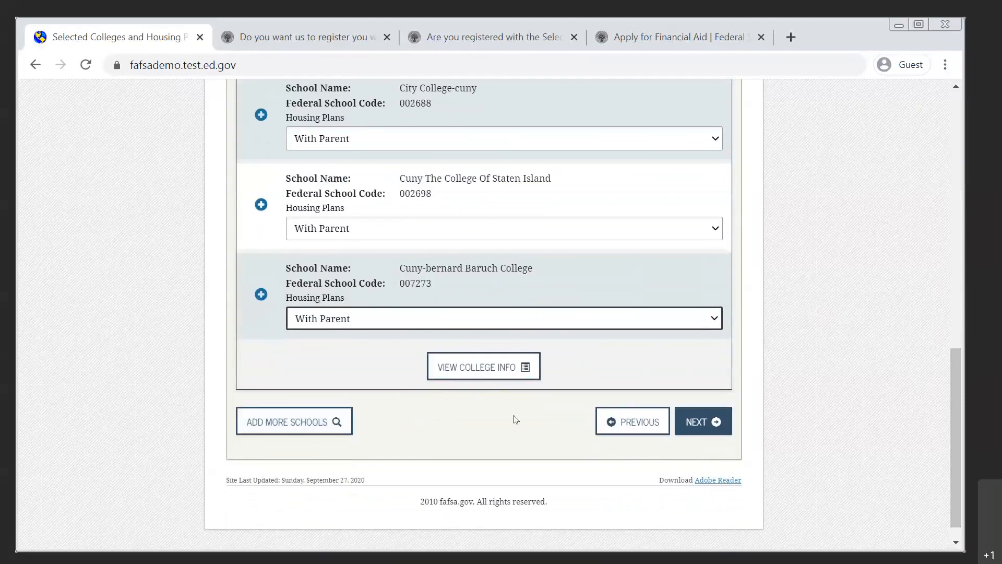
{"action": "left_click", "coordinate": [700, 413]}
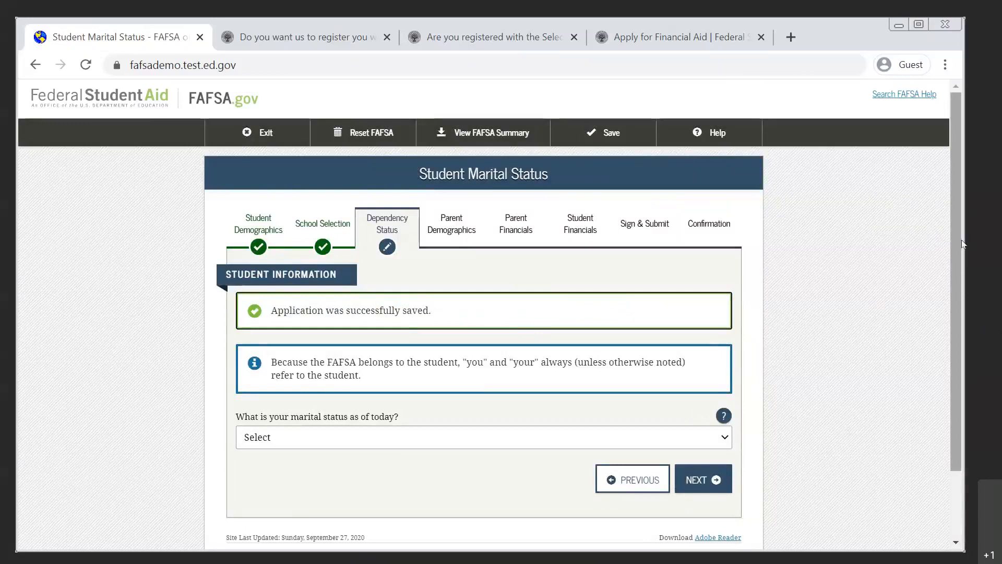
Highlight the Student Information heading, then set the student's marital status to "I am single" and continue.
{"action": "left_click_drag", "start_coordinate": [958, 244], "coordinate": [954, 309]}
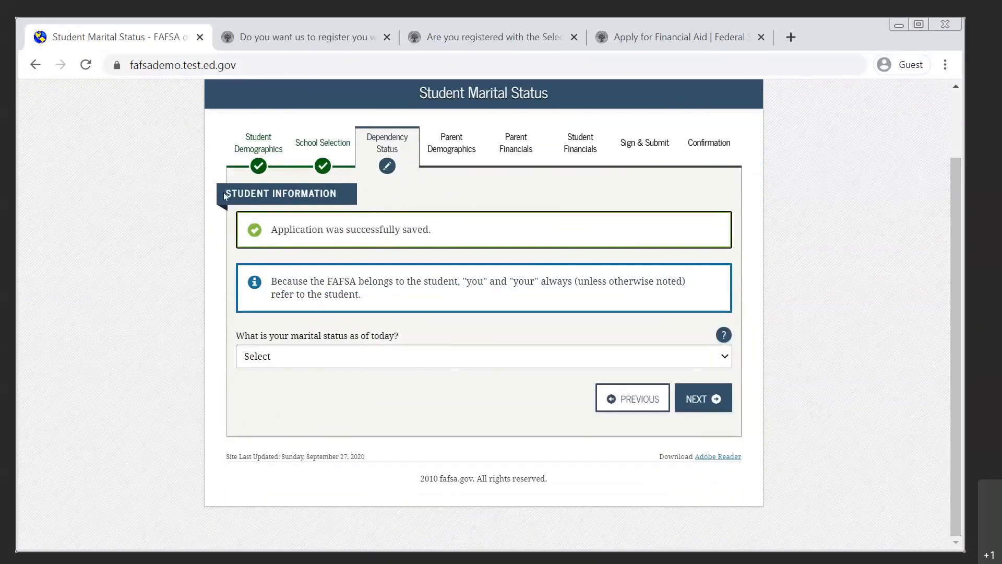
{"action": "left_click_drag", "start_coordinate": [224, 193], "coordinate": [339, 193]}
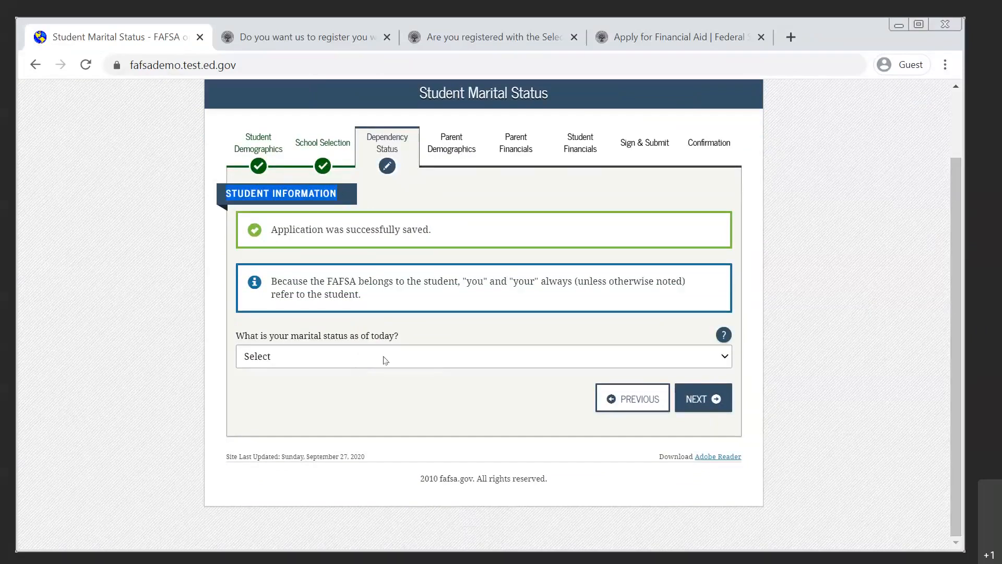
{"action": "left_click", "coordinate": [399, 362]}
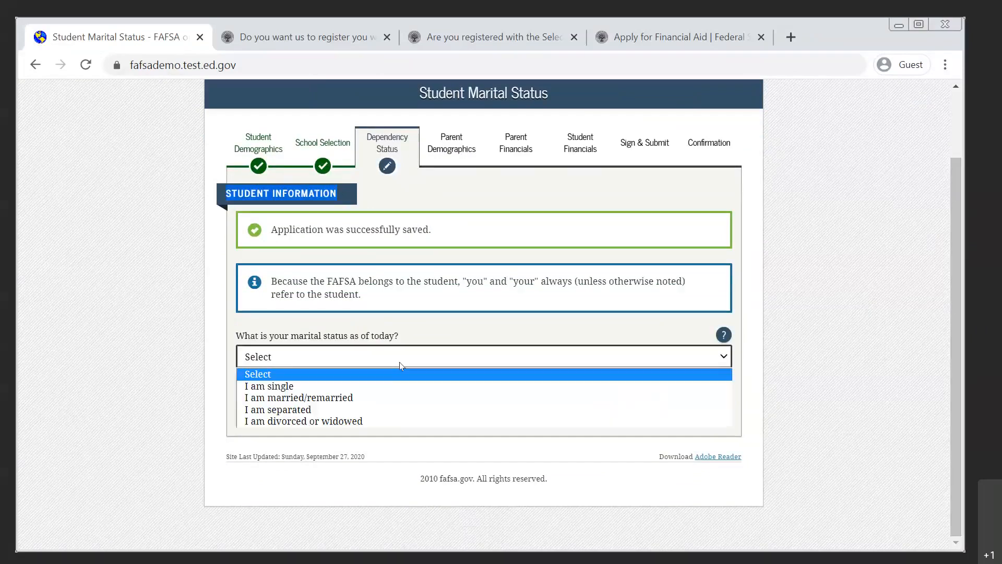
{"action": "left_click", "coordinate": [389, 386]}
{"action": "left_click", "coordinate": [697, 399]}
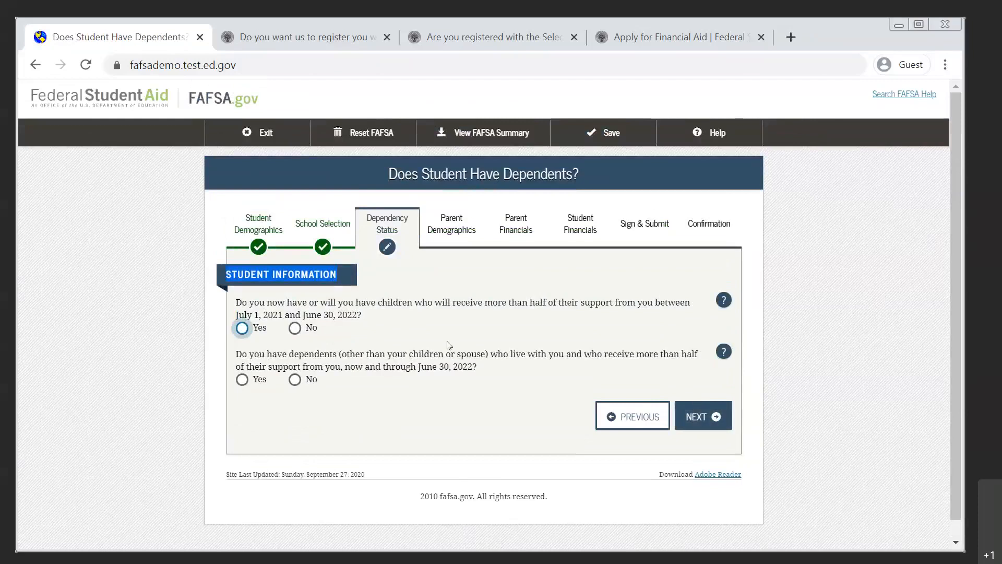
Answer No to both questions about children and dependents, and choose "None of the above" for the additional dependency questions.
{"action": "left_click", "coordinate": [294, 329]}
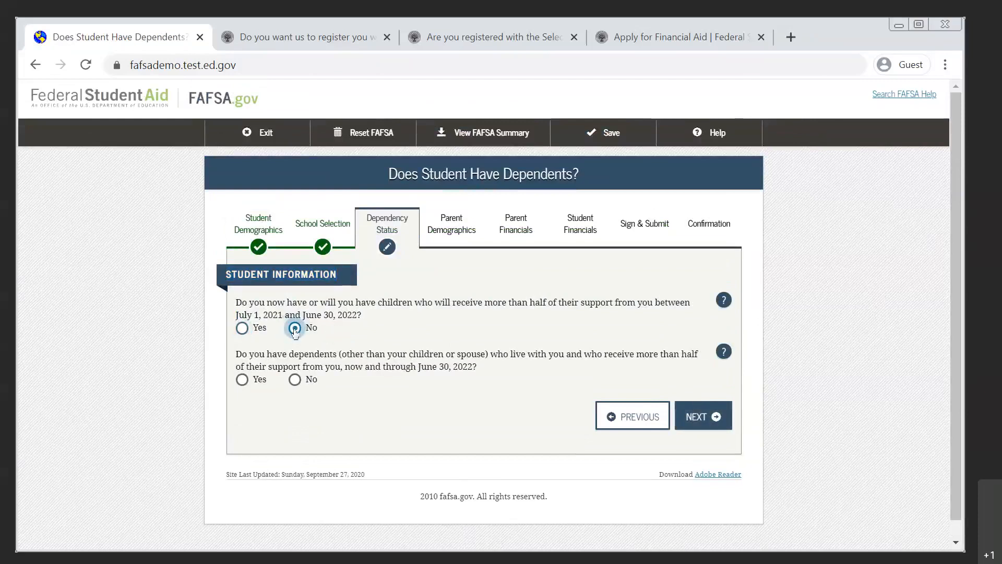
{"action": "left_click", "coordinate": [295, 380]}
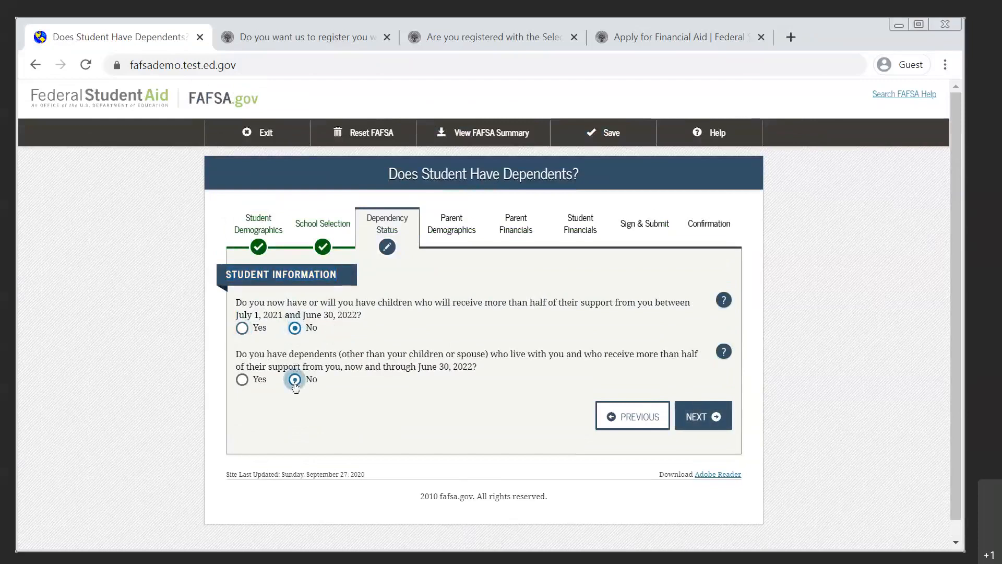
{"action": "left_click", "coordinate": [679, 419]}
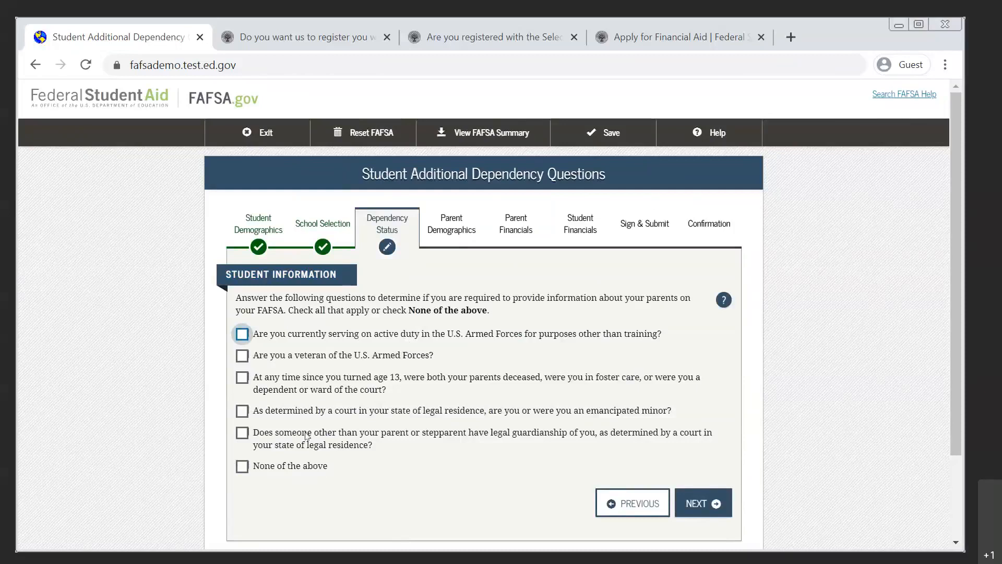
{"action": "left_click", "coordinate": [242, 466]}
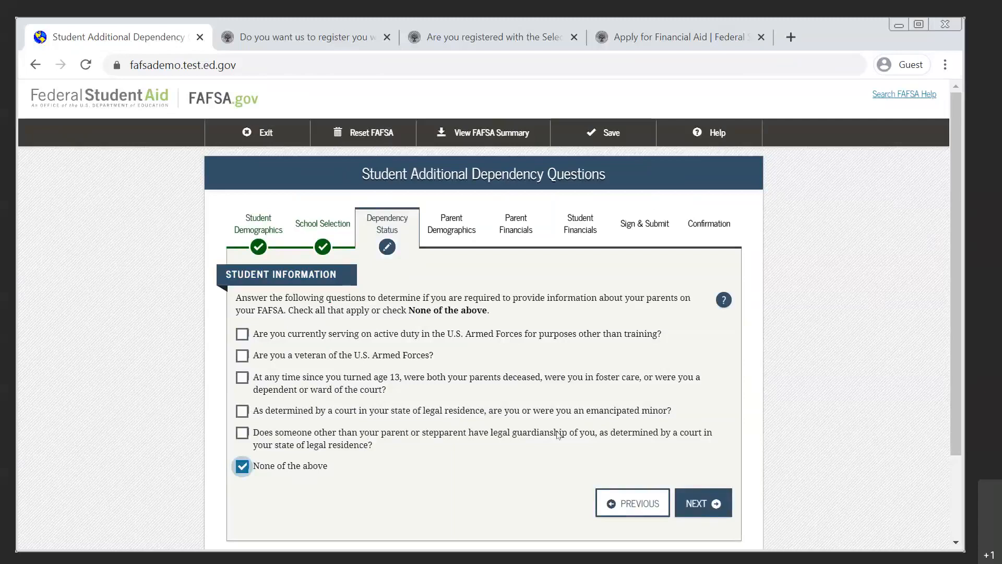
{"action": "left_click", "coordinate": [698, 504]}
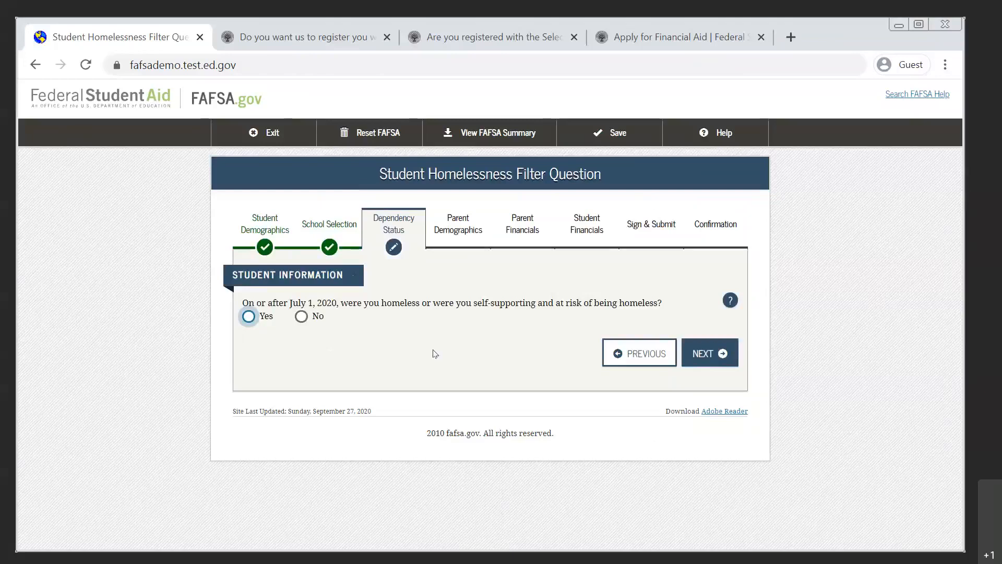
Answer No to the homelessness question and continue to the parent section with "I will provide information about my parent(s)" selected.
{"action": "left_click", "coordinate": [301, 316]}
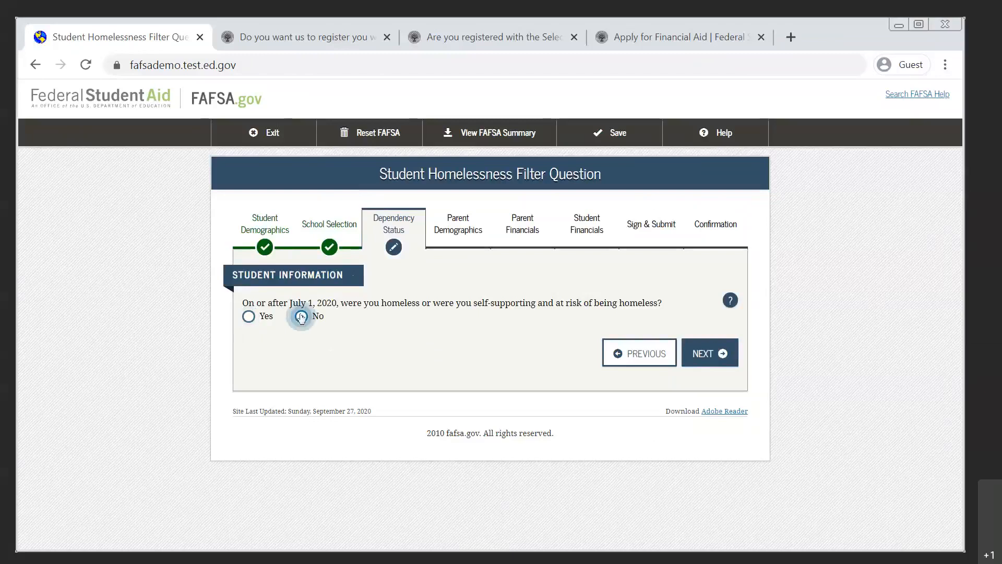
{"action": "left_click", "coordinate": [706, 359]}
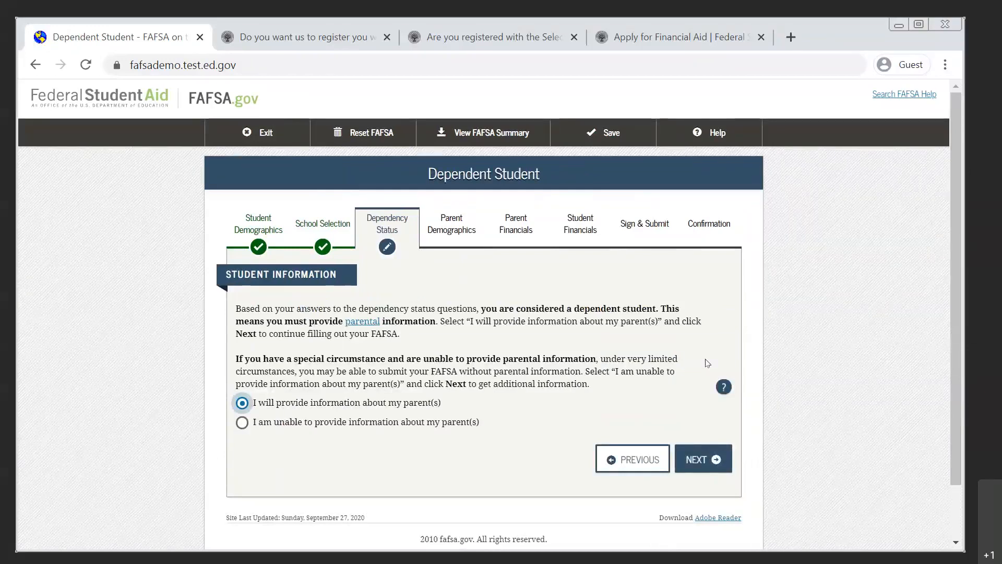
{"action": "left_click", "coordinate": [685, 463]}
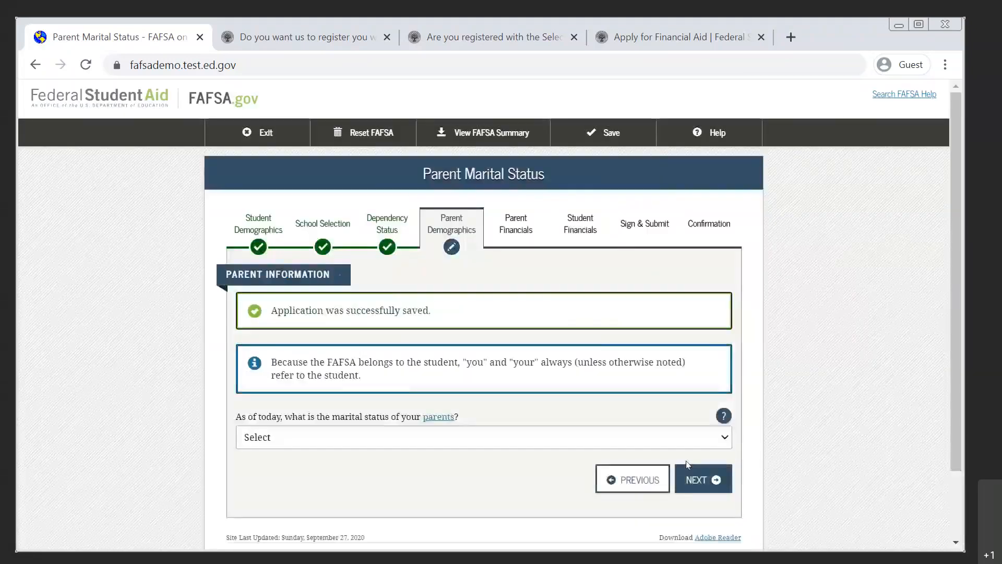
Highlight the Parent Information heading and set the parents' marital status to "Married or Remarried".
{"action": "left_click_drag", "start_coordinate": [225, 273], "coordinate": [331, 269]}
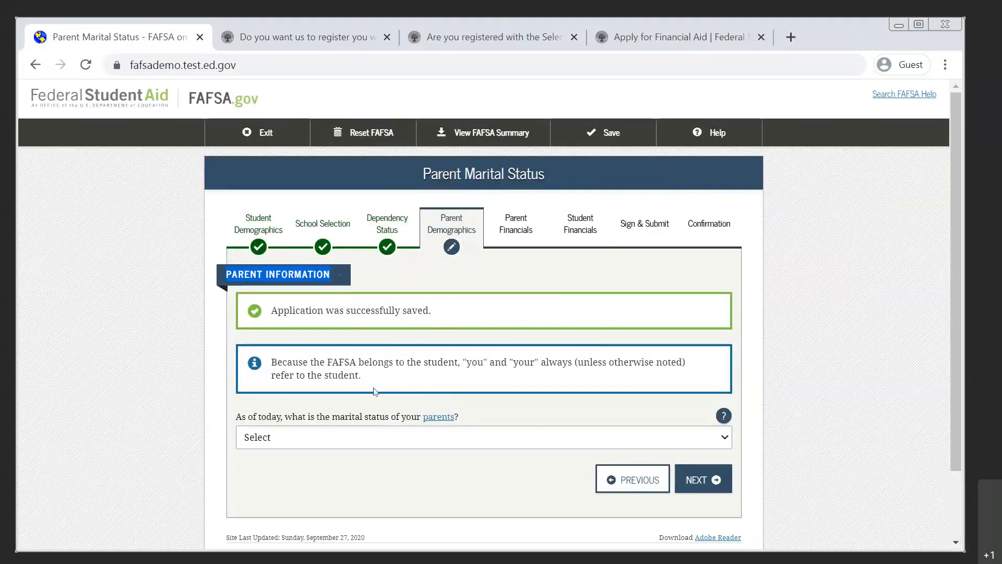
{"action": "left_click", "coordinate": [388, 440]}
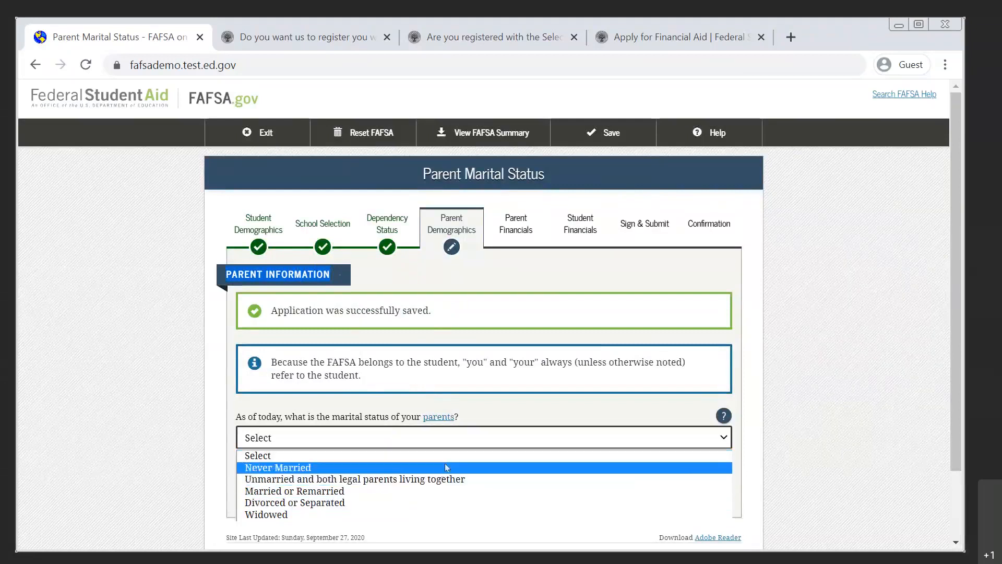
{"action": "left_click", "coordinate": [417, 490]}
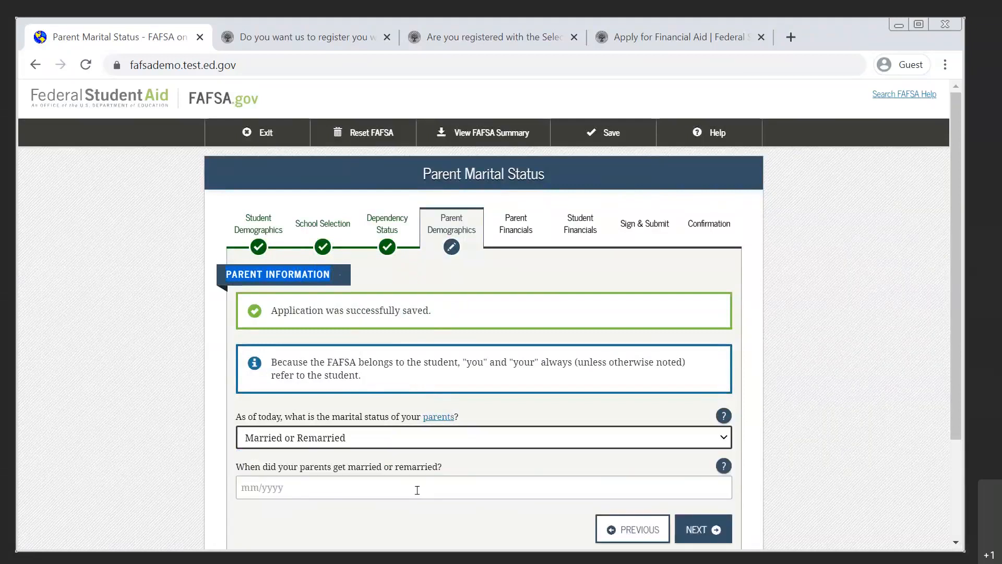
{"action": "left_click", "coordinate": [417, 489]}
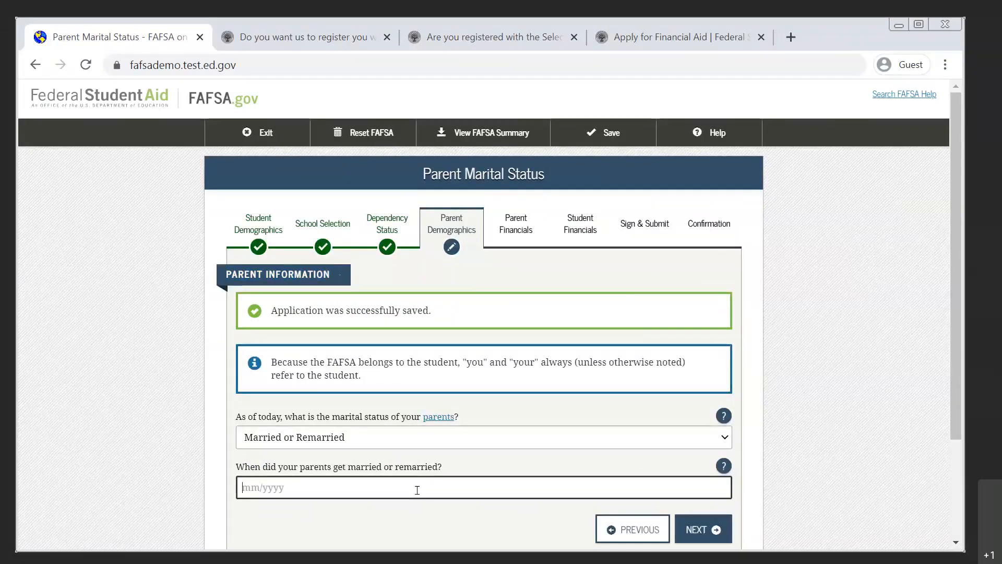
Set the parents' marital status to "Divorced or Separated" with 01/2000 as the date of divorce or separation.
{"action": "left_click", "coordinate": [435, 437]}
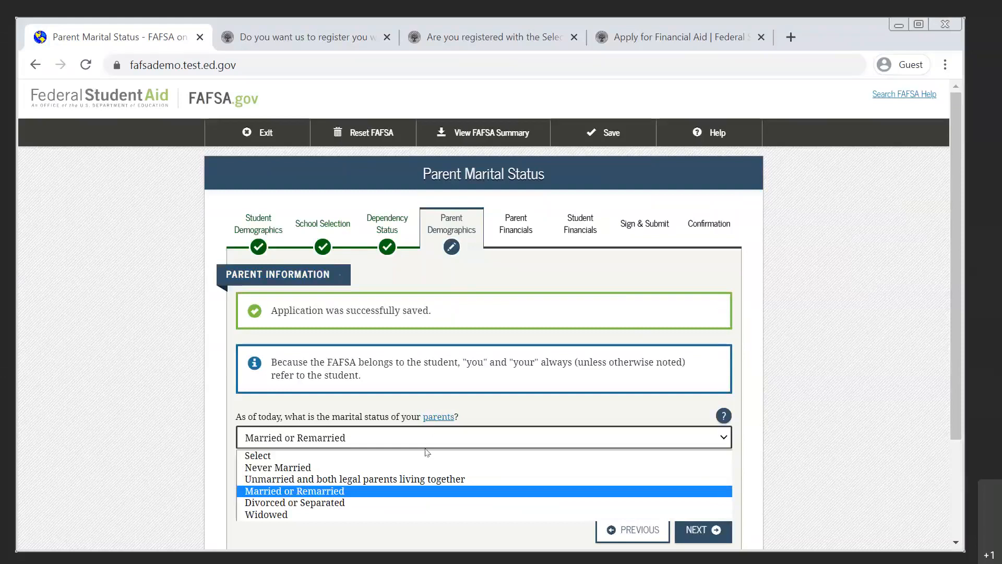
{"action": "left_click", "coordinate": [377, 503]}
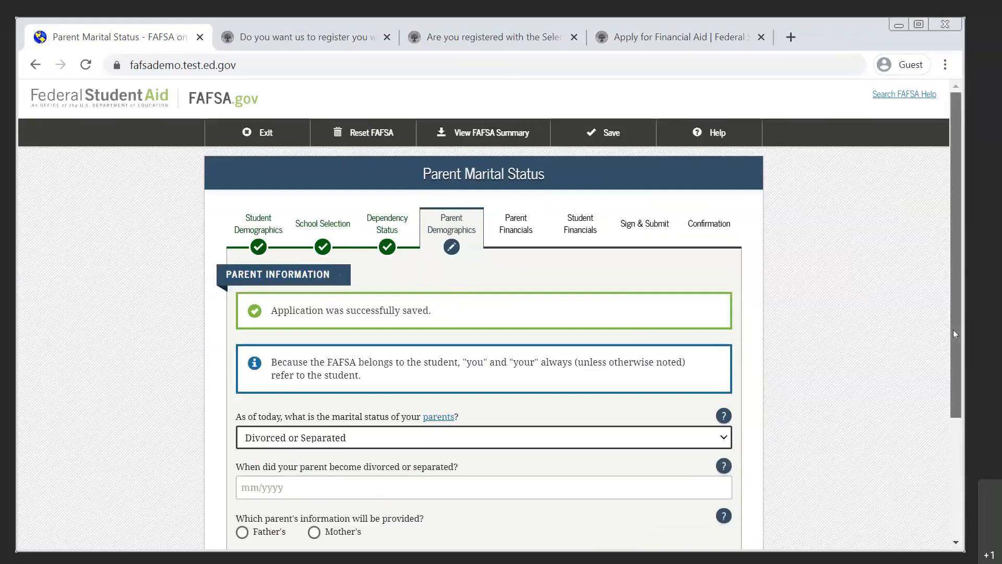
{"action": "left_click_drag", "start_coordinate": [953, 330], "coordinate": [953, 383]}
{"action": "left_click", "coordinate": [447, 413]}
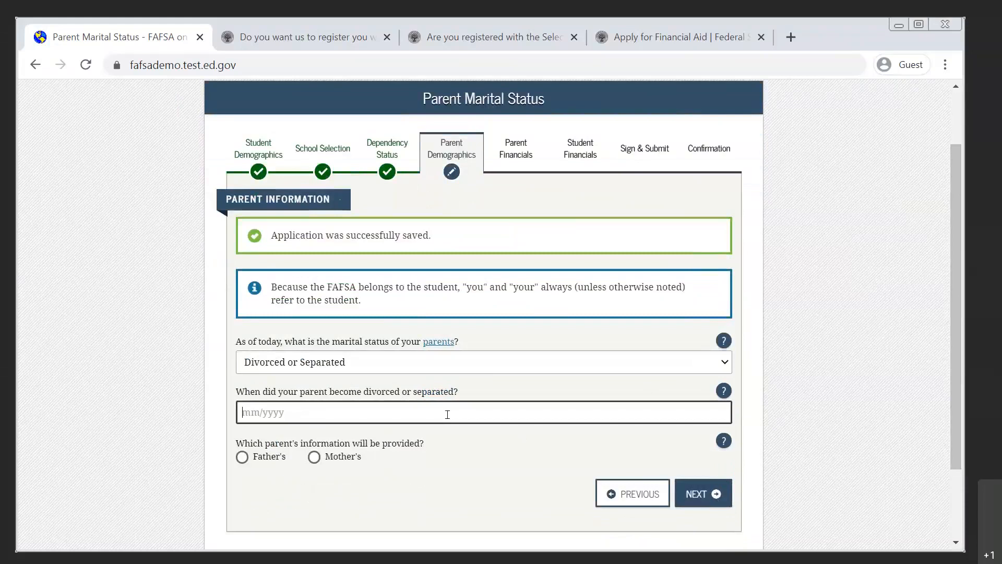
{"action": "type", "text": "01/2000"}
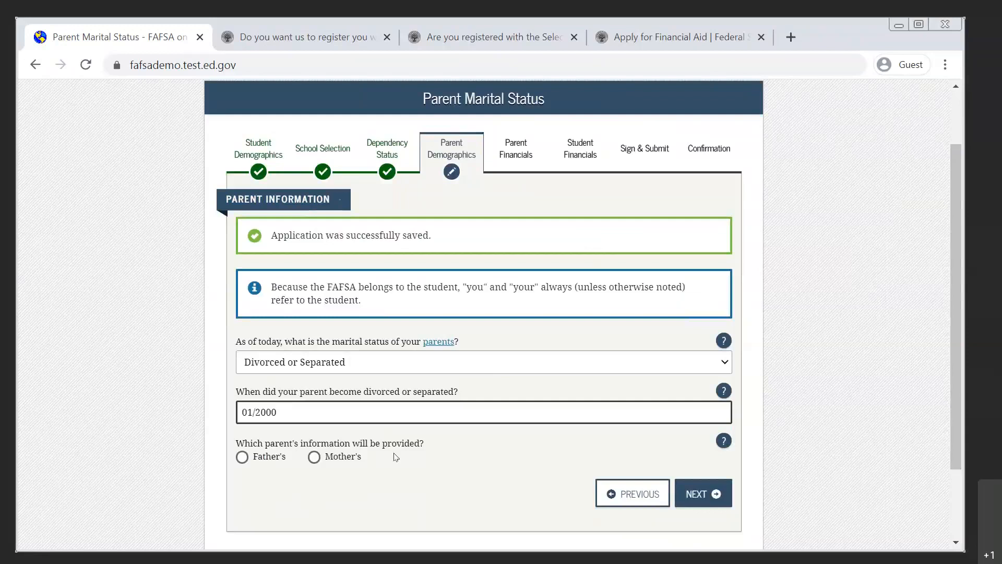
Choose the mother's information as the one provided, continue, and look over the mother's personal information form.
{"action": "left_click", "coordinate": [316, 461]}
{"action": "left_click", "coordinate": [313, 459]}
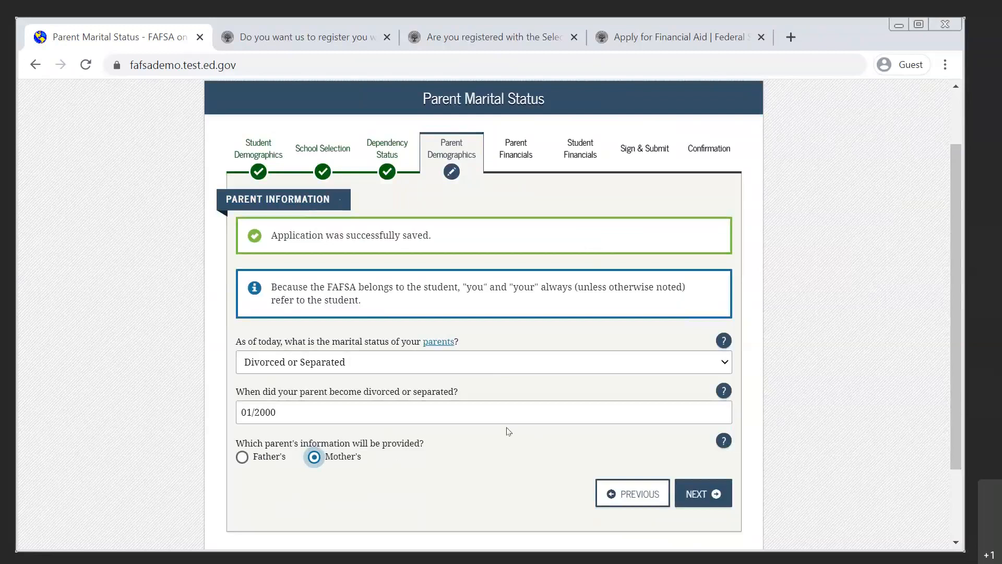
{"action": "left_click", "coordinate": [696, 493]}
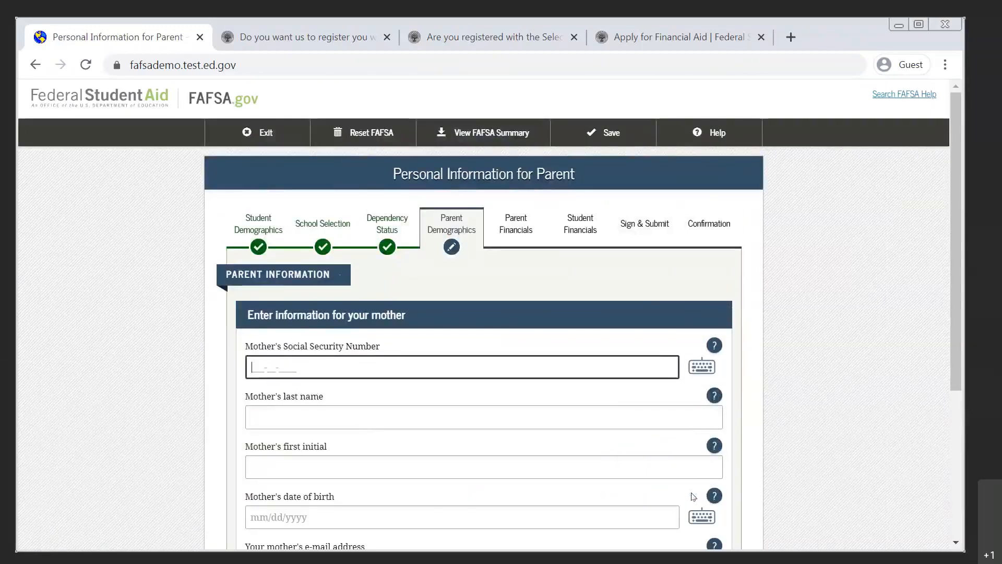
{"action": "scroll", "coordinate": [692, 495], "scroll_direction": "down", "scroll_amount": 4}
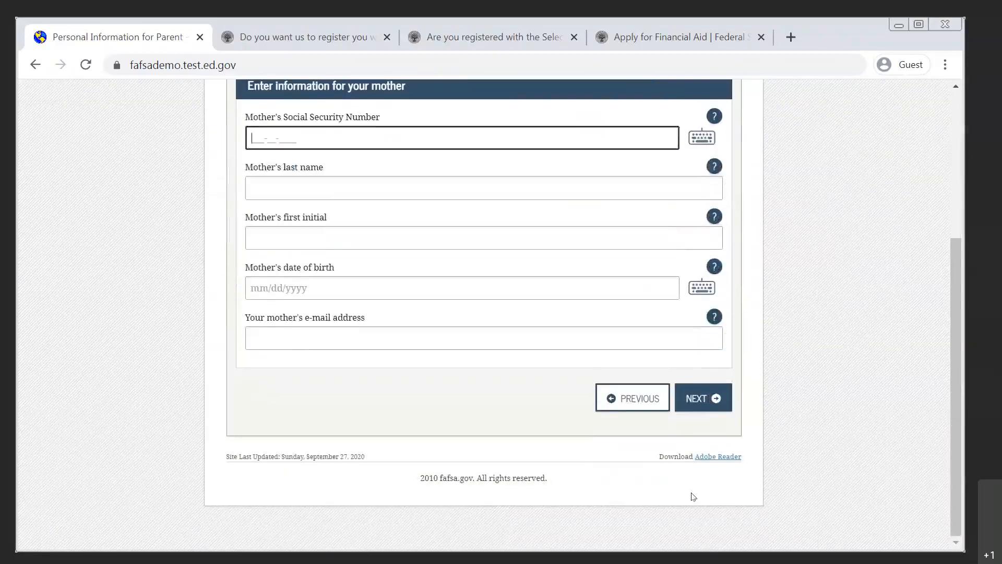
{"action": "scroll", "coordinate": [690, 493], "scroll_direction": "up", "scroll_amount": 2}
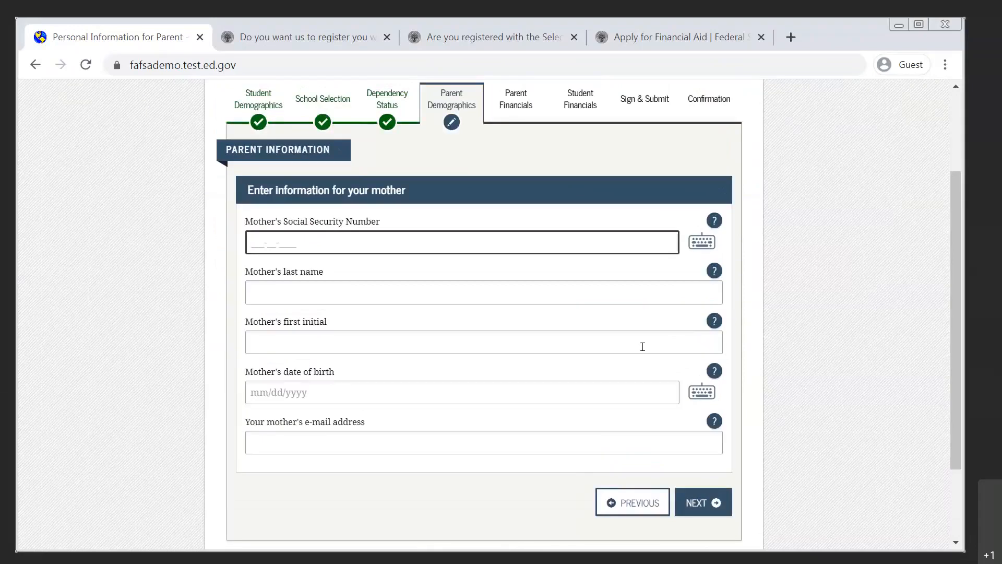
Return to the parent marital status page, change the status to "Married or Remarried", confirm the date 01/2000 and continue.
{"action": "left_click", "coordinate": [635, 502]}
{"action": "left_click", "coordinate": [444, 388]}
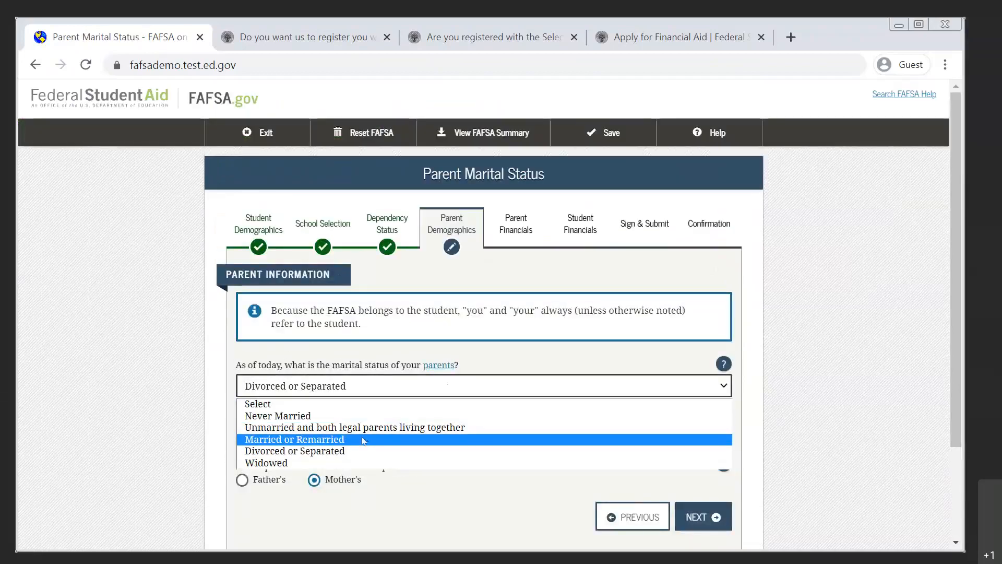
{"action": "left_click", "coordinate": [356, 440]}
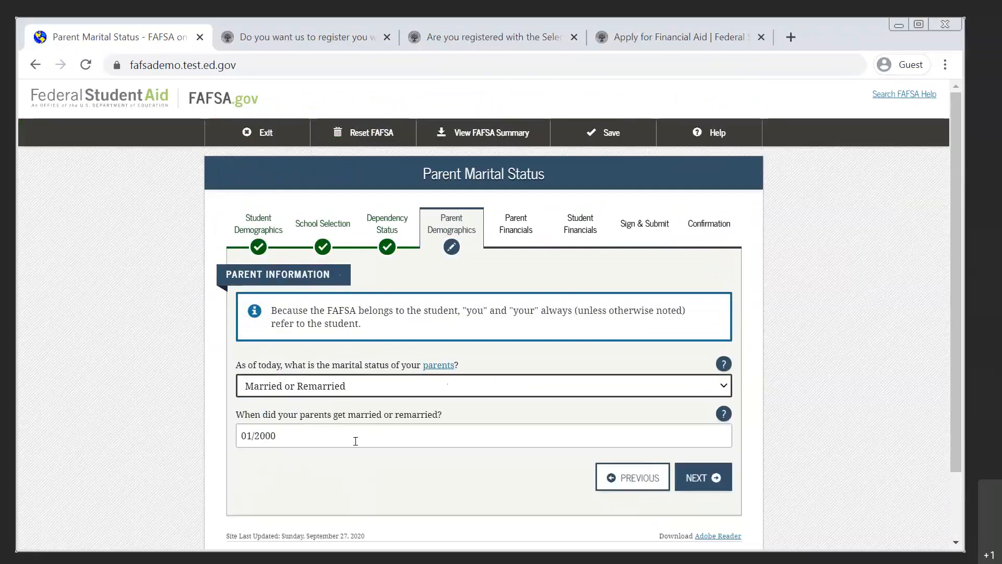
{"action": "left_click", "coordinate": [705, 478]}
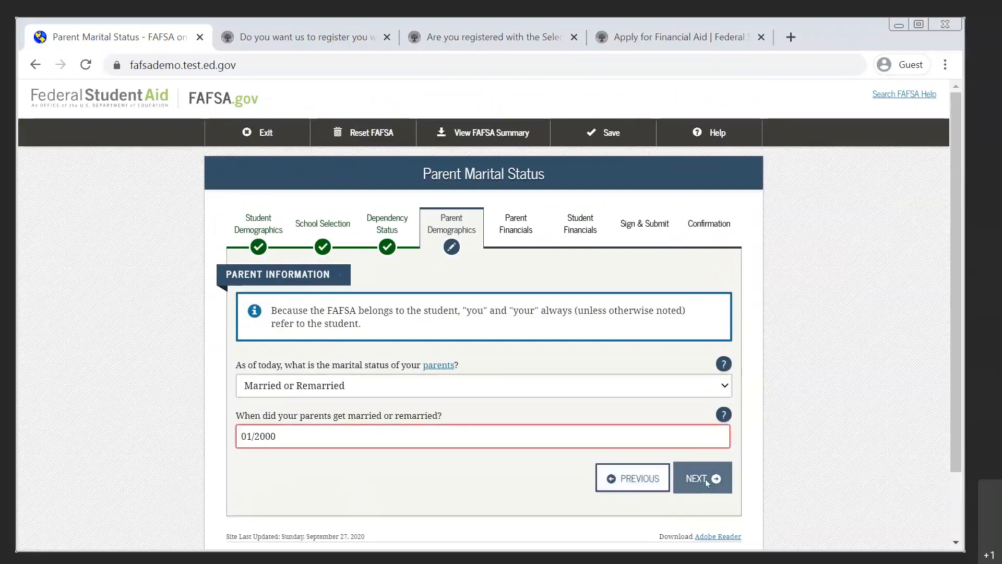
{"action": "left_click", "coordinate": [551, 485]}
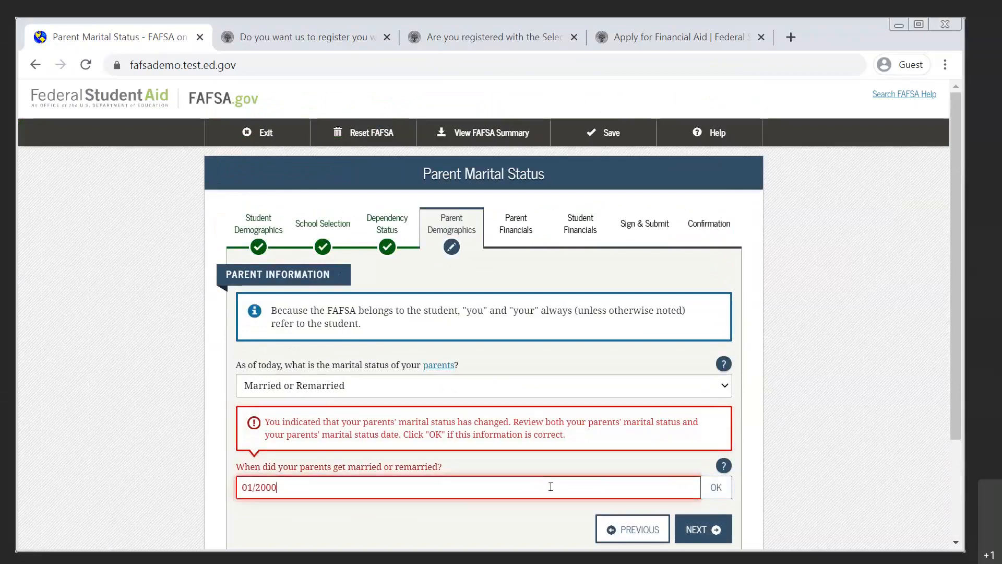
{"action": "left_click", "coordinate": [696, 528]}
{"action": "left_click", "coordinate": [701, 484]}
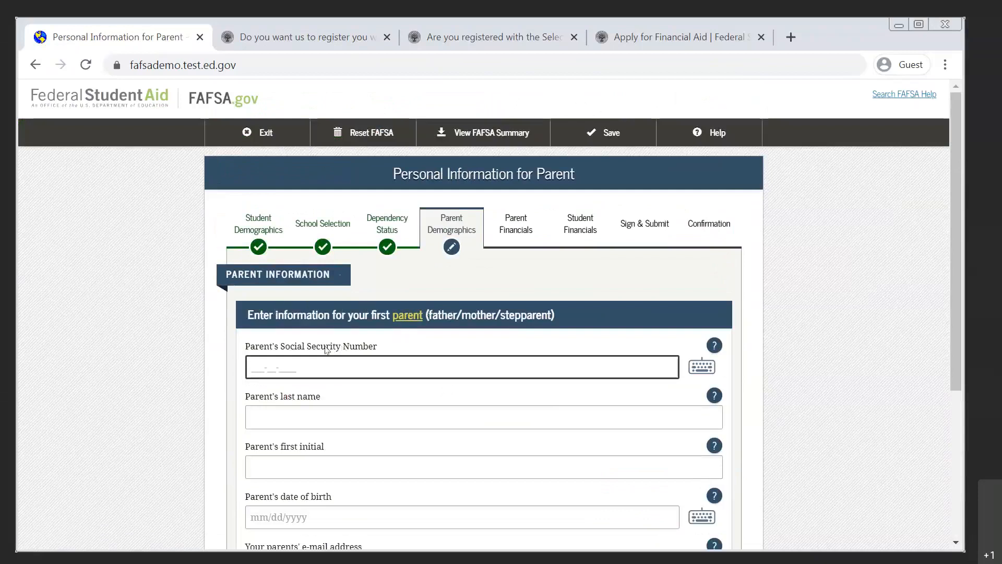
Enter the first parent's Social Security Number.
{"action": "scroll", "coordinate": [225, 374], "scroll_direction": "down", "scroll_amount": 3}
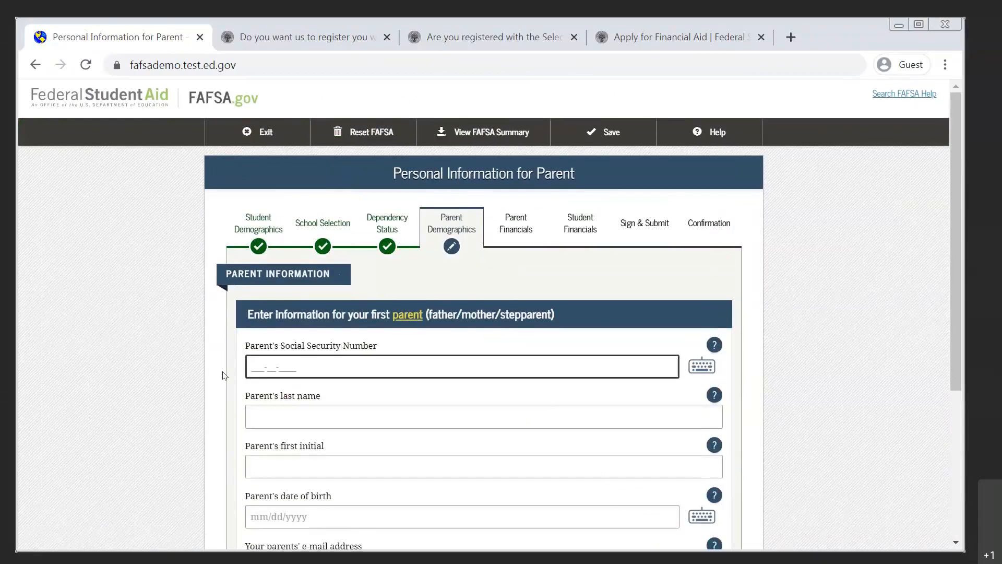
{"action": "scroll", "coordinate": [224, 375], "scroll_direction": "up", "scroll_amount": 3}
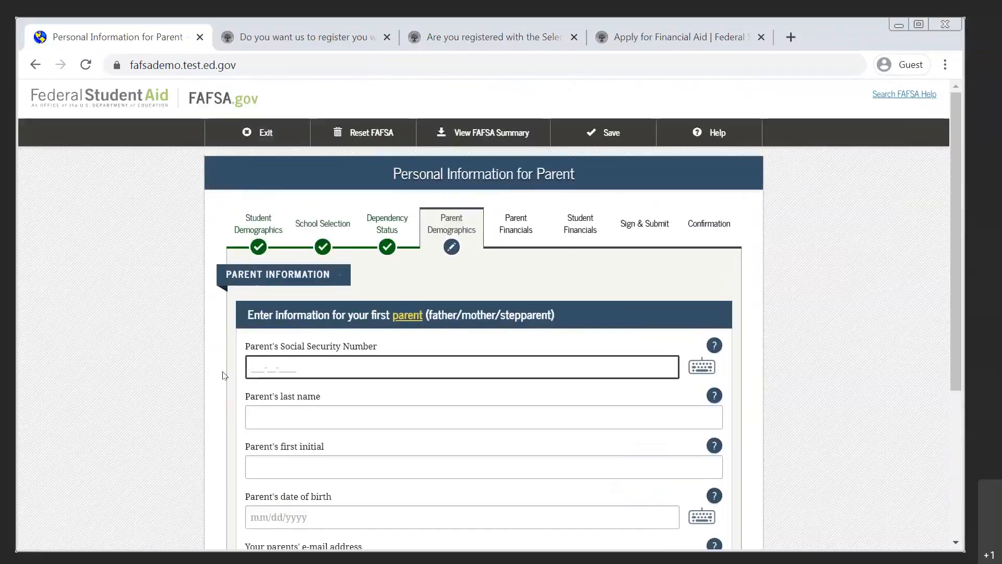
{"action": "scroll", "coordinate": [225, 374], "scroll_direction": "down", "scroll_amount": 2}
{"action": "scroll", "coordinate": [224, 374], "scroll_direction": "down", "scroll_amount": 1}
{"action": "scroll", "coordinate": [225, 375], "scroll_direction": "up", "scroll_amount": 2}
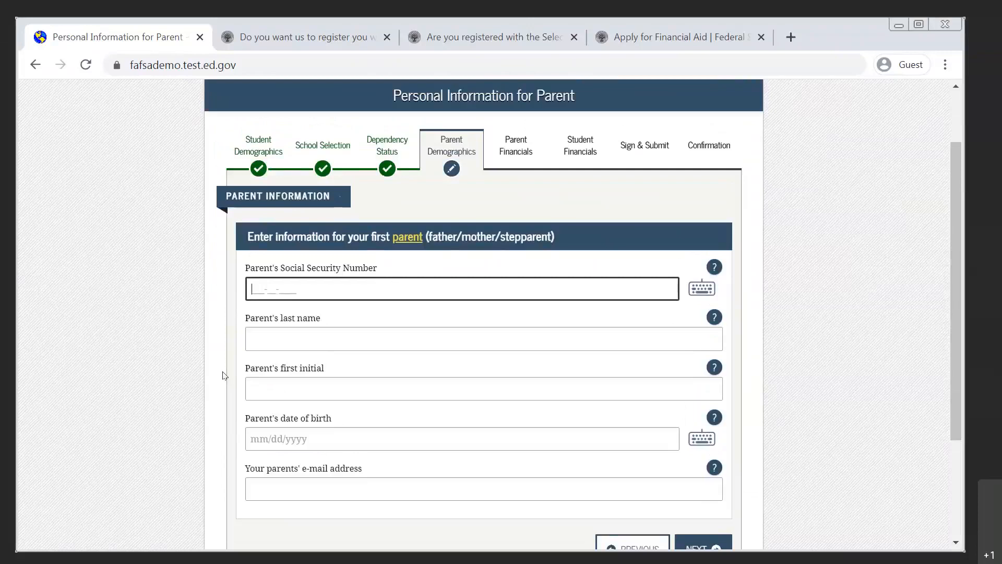
{"action": "type", "text": "100000001"}
{"action": "key", "text": "Tab"}
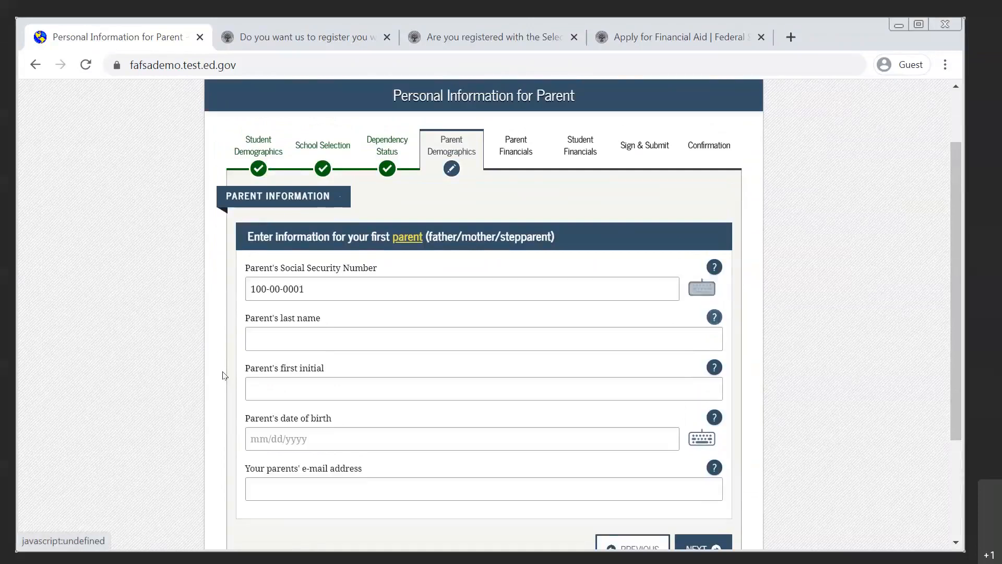
Fill in the first parent's last name, first initial and date of birth.
{"action": "type", "text": "Parent"}
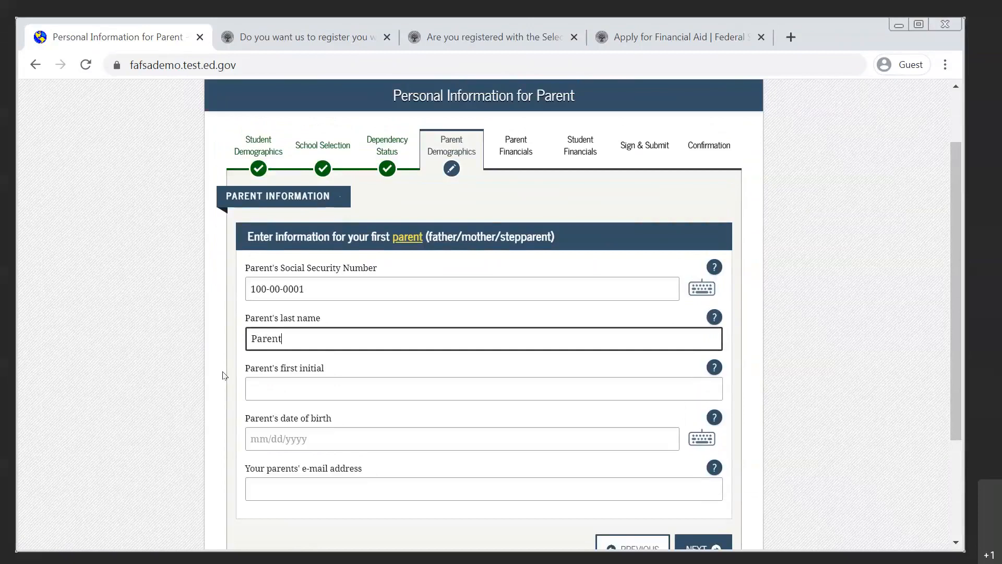
{"action": "key", "text": "Tab"}
{"action": "type", "text": "A"}
{"action": "key", "text": "Tab"}
{"action": "type", "text": "01/01/"}
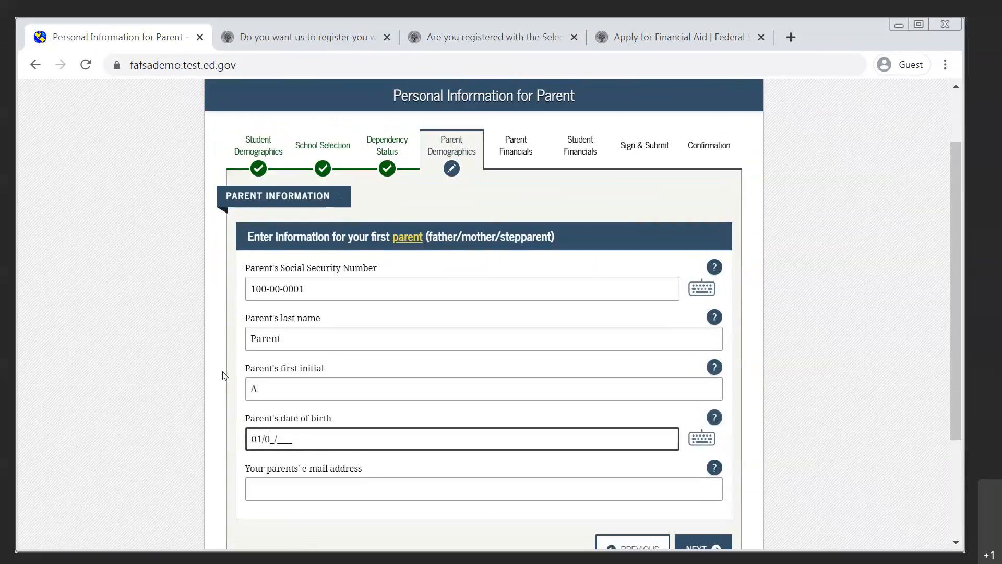
{"action": "type", "text": "1960"}
{"action": "key", "text": "Tab"}
{"action": "key", "text": "Tab"}
{"action": "key", "text": "Tab"}
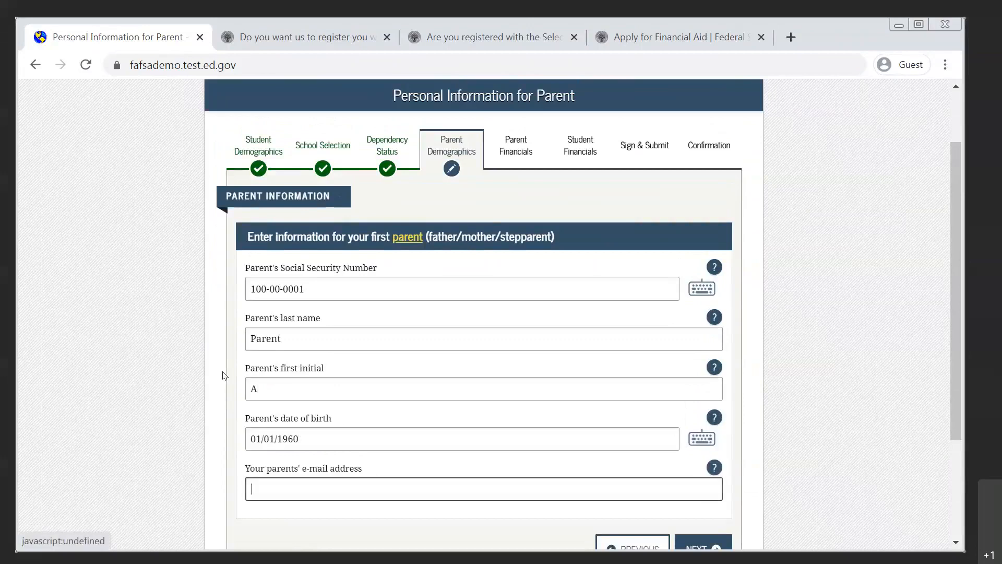
Enter and re-enter the parents' e-mail address, and continue to the other parent's personal information.
{"action": "type", "text": "tes"}
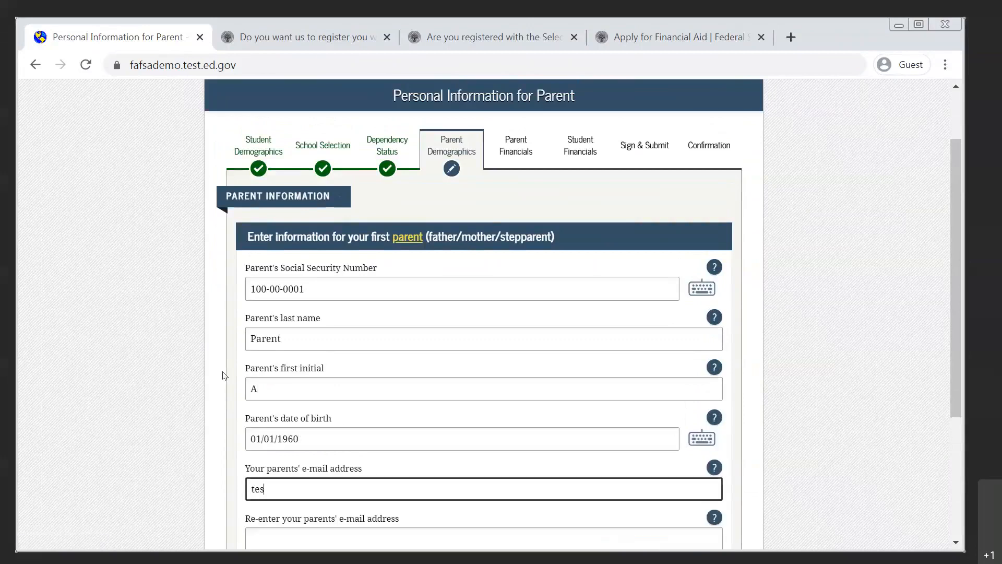
{"action": "type", "text": "t@gmail.com"}
{"action": "key", "text": "Tab"}
{"action": "key", "text": "Tab"}
{"action": "type", "text": "test@gmail"}
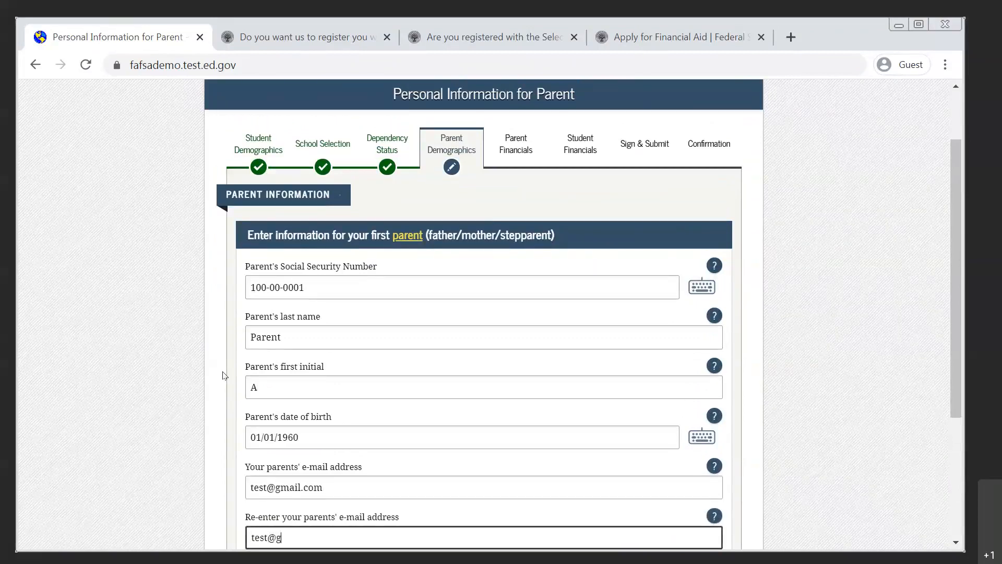
{"action": "type", "text": ".com"}
{"action": "scroll", "coordinate": [224, 375], "scroll_direction": "down", "scroll_amount": 4}
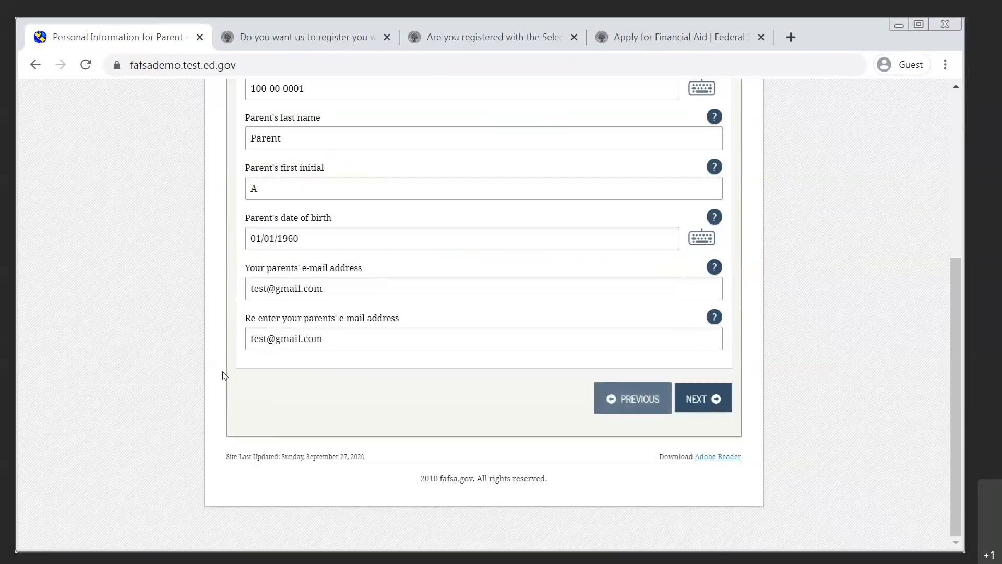
{"action": "left_click", "coordinate": [709, 403]}
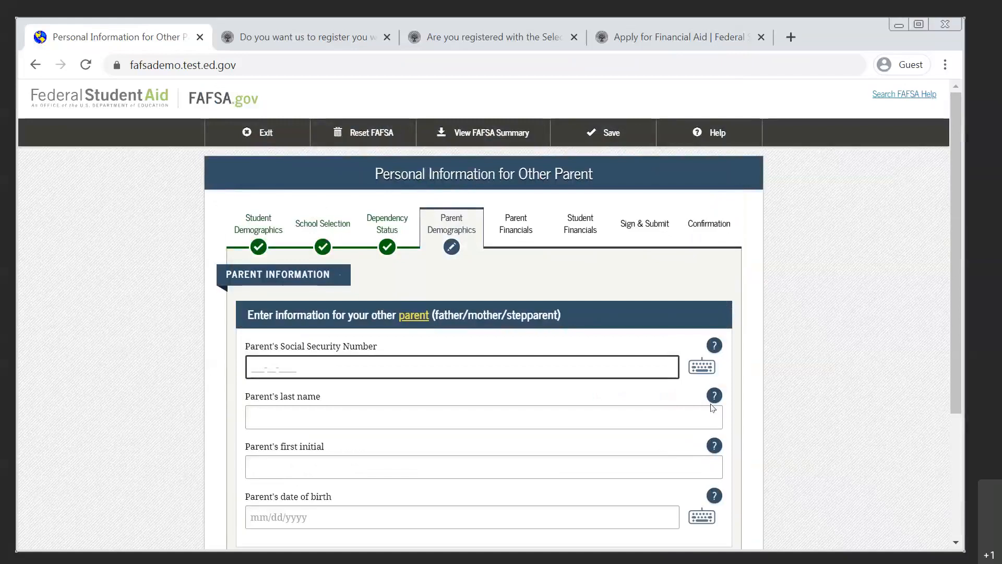
Enter the other parent's Social Security Number.
{"action": "type", "text": "100-00-0002"}
{"action": "key", "text": "Tab"}
{"action": "key", "text": "Tab"}
Fill in the other parent's last name, first initial and date of birth, and continue to the parents' state of legal residence.
{"action": "key", "text": "Tab"}
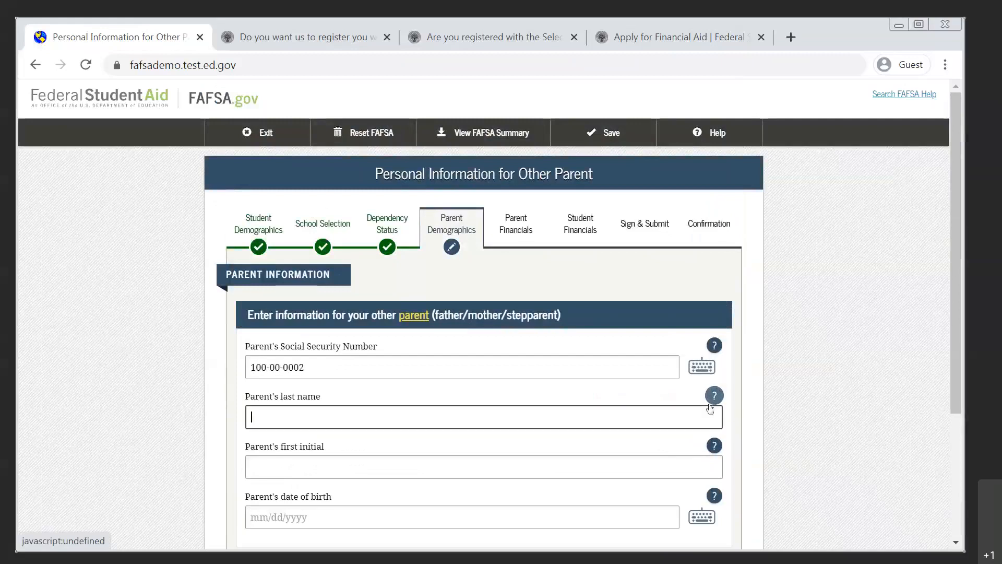
{"action": "type", "text": "Parent"}
{"action": "key", "text": "Tab"}
{"action": "type", "text": "B"}
{"action": "key", "text": "Tab"}
{"action": "key", "text": "Tab"}
{"action": "type", "text": "01010"}
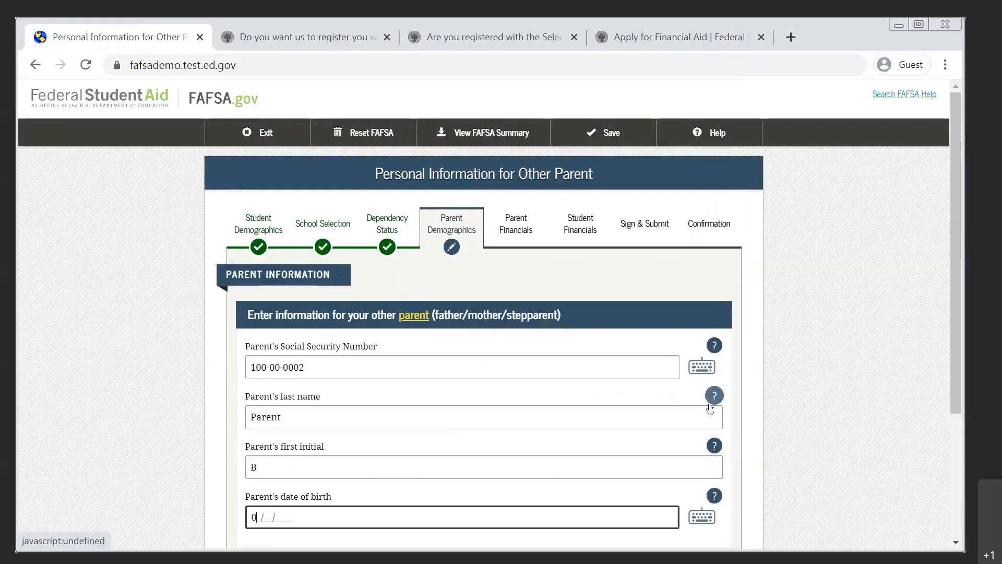
{"action": "key", "text": "BackSpace"}
{"action": "type", "text": "1961"}
{"action": "key", "text": "Tab"}
{"action": "scroll", "coordinate": [710, 408], "scroll_direction": "down", "scroll_amount": 3}
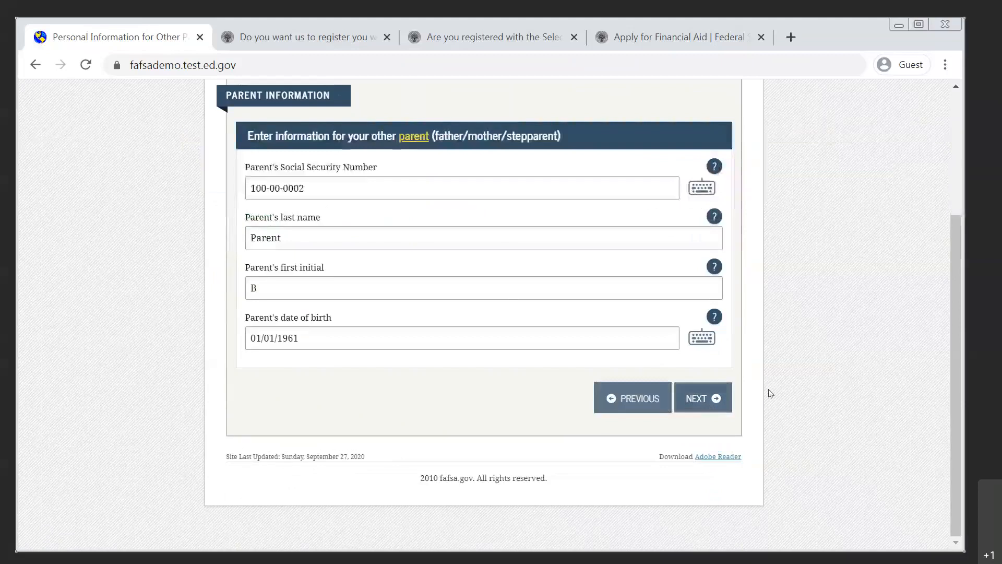
{"action": "left_click", "coordinate": [704, 411]}
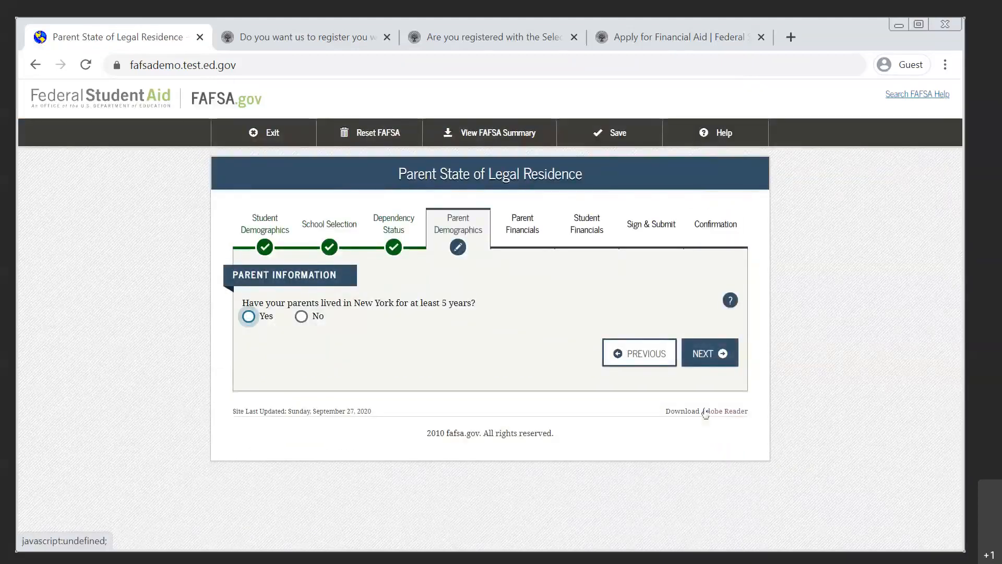
Answer No to both parent residency-duration questions, enter 01/2019 as the parents' New York legal residency date, and continue.
{"action": "left_click", "coordinate": [301, 319]}
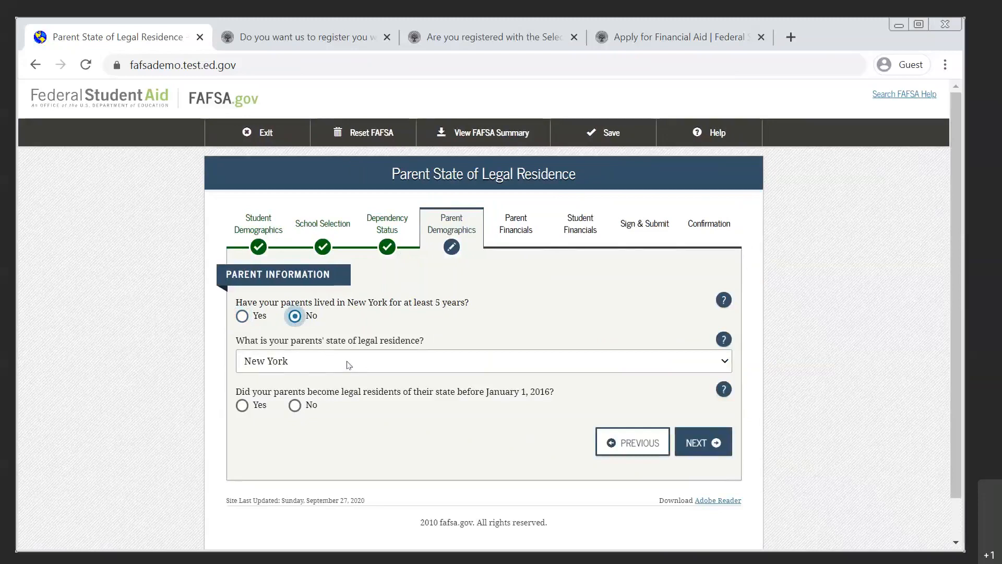
{"action": "left_click", "coordinate": [295, 406]}
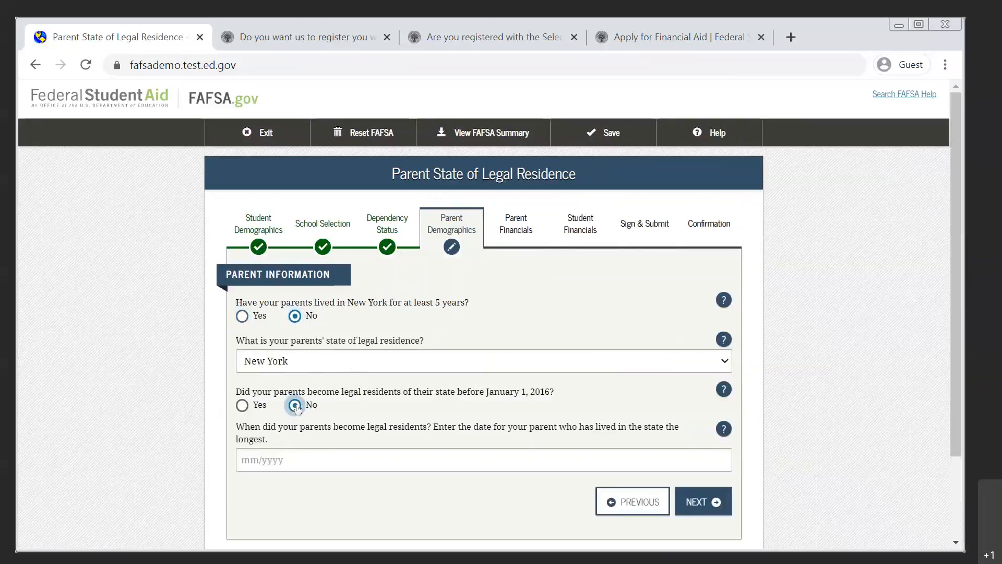
{"action": "left_click", "coordinate": [290, 457]}
{"action": "type", "text": "01/"}
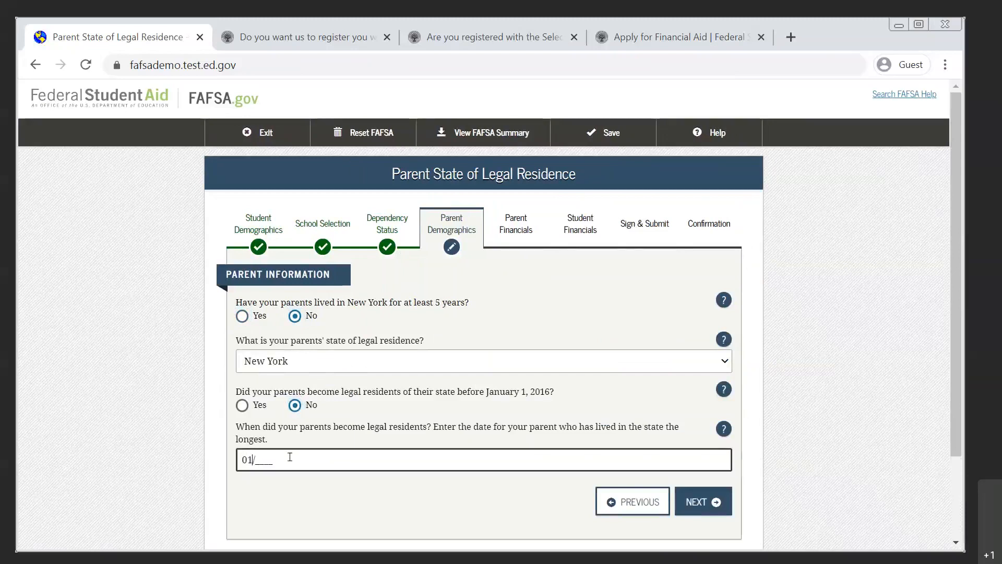
{"action": "type", "text": "2019"}
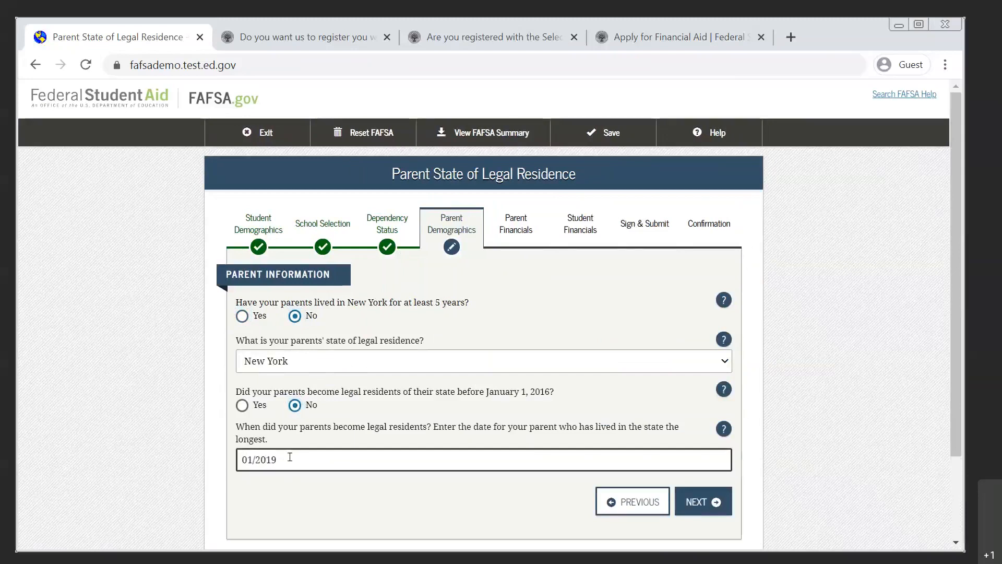
{"action": "left_click", "coordinate": [700, 506]}
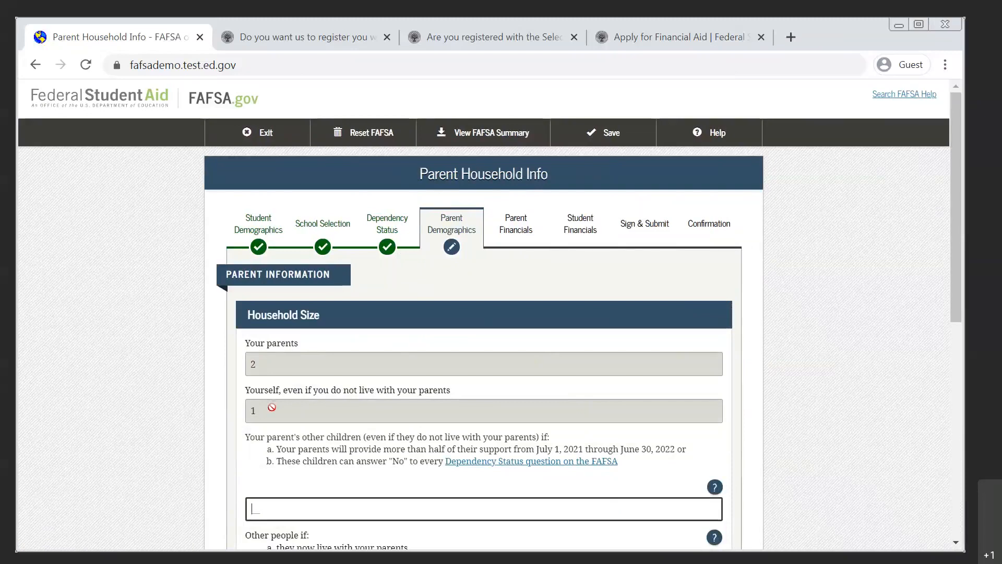
In the household size section, enter 1 for the parents' other children and 0 for other people supported.
{"action": "scroll", "coordinate": [272, 407], "scroll_direction": "down", "scroll_amount": 1}
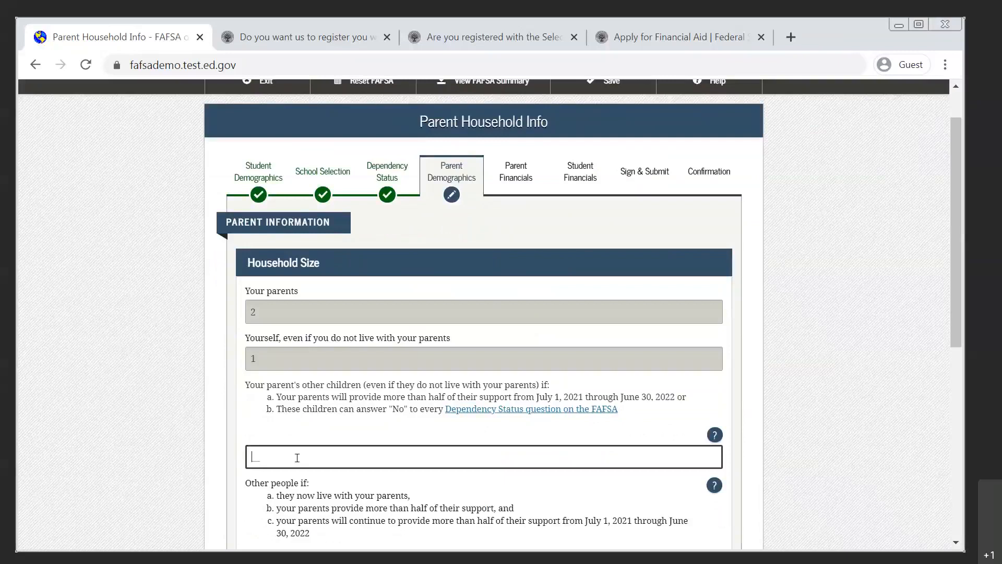
{"action": "type", "text": "1"}
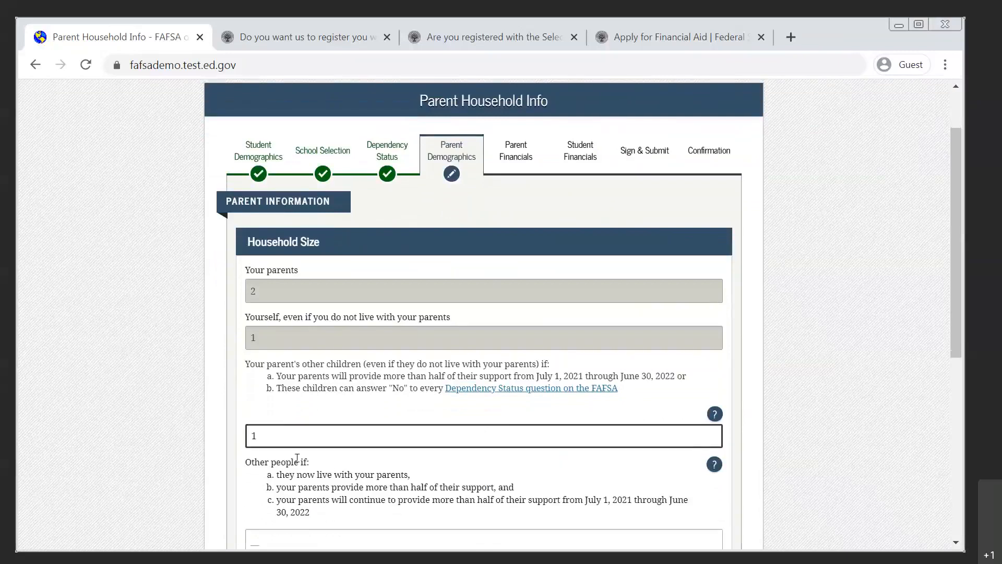
{"action": "scroll", "coordinate": [253, 439], "scroll_direction": "down", "scroll_amount": 4}
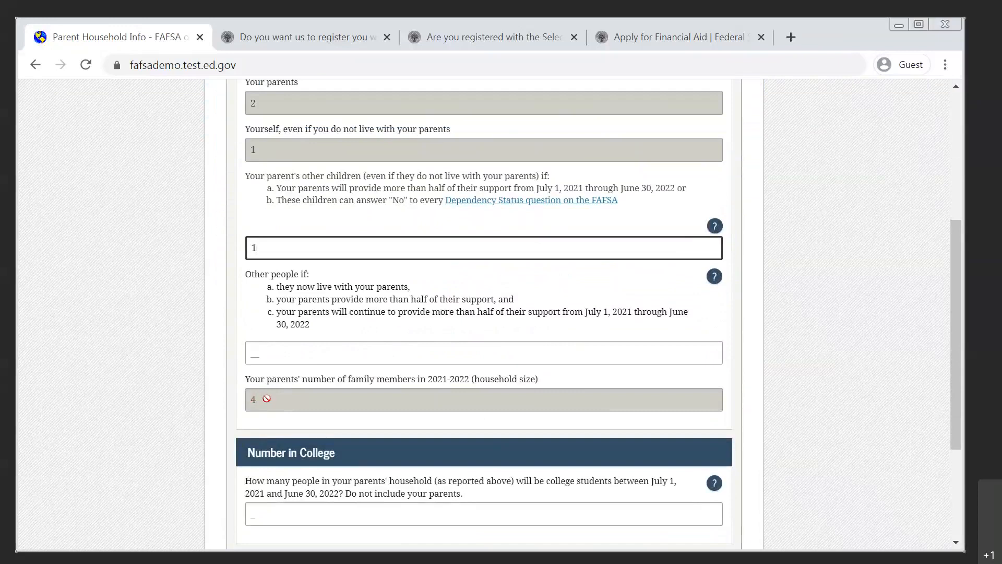
{"action": "scroll", "coordinate": [267, 398], "scroll_direction": "up", "scroll_amount": 4}
{"action": "scroll", "coordinate": [266, 398], "scroll_direction": "down", "scroll_amount": 6}
{"action": "scroll", "coordinate": [268, 400], "scroll_direction": "up", "scroll_amount": 2}
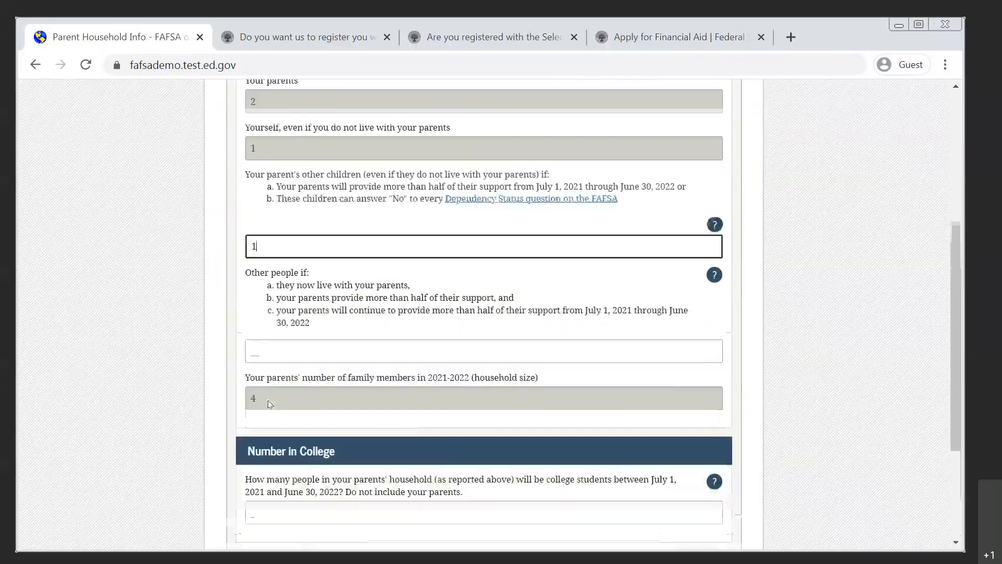
{"action": "scroll", "coordinate": [305, 298], "scroll_direction": "up", "scroll_amount": 3}
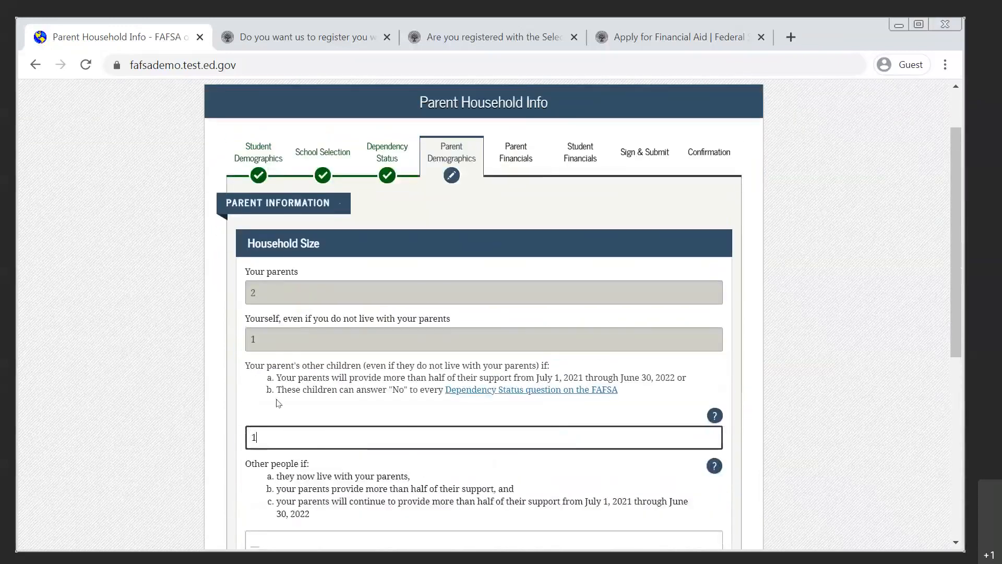
{"action": "scroll", "coordinate": [286, 459], "scroll_direction": "down", "scroll_amount": 3}
{"action": "scroll", "coordinate": [286, 459], "scroll_direction": "down", "scroll_amount": 3}
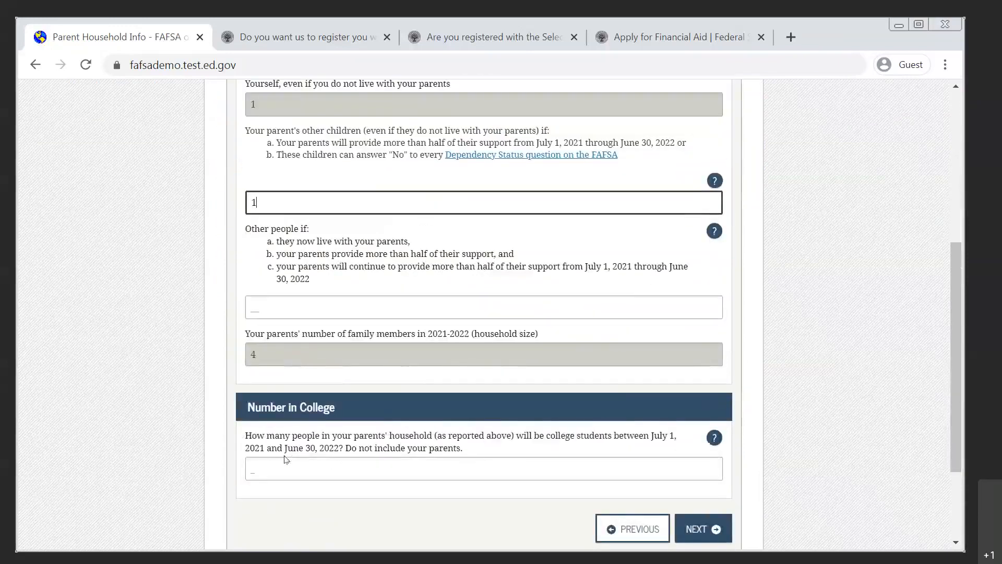
{"action": "scroll", "coordinate": [286, 459], "scroll_direction": "up", "scroll_amount": 2}
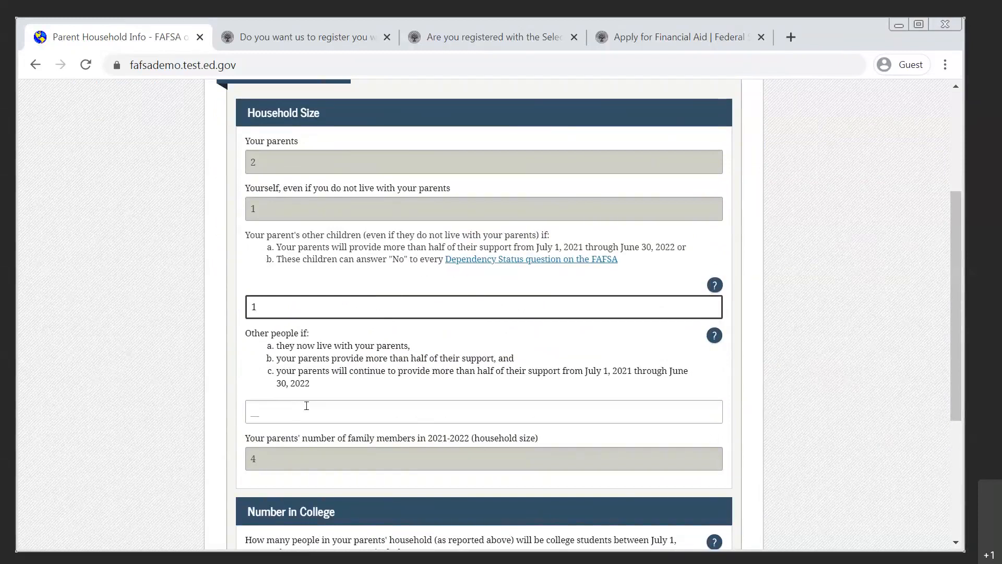
{"action": "left_click", "coordinate": [306, 405]}
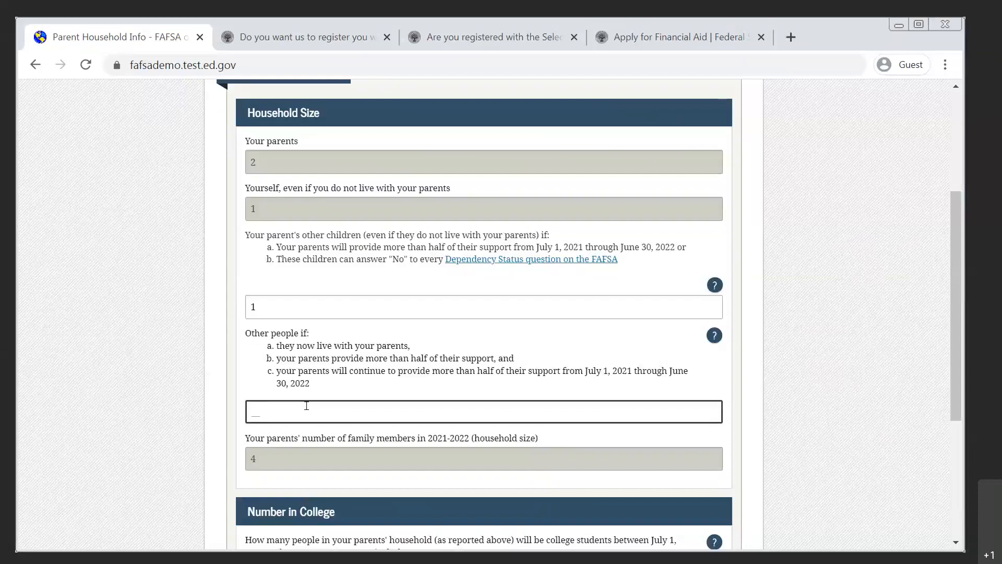
{"action": "type", "text": "0"}
Enter 1 as the number of household members in college and continue to the parents' tax filing status.
{"action": "scroll", "coordinate": [218, 467], "scroll_direction": "down", "scroll_amount": 4}
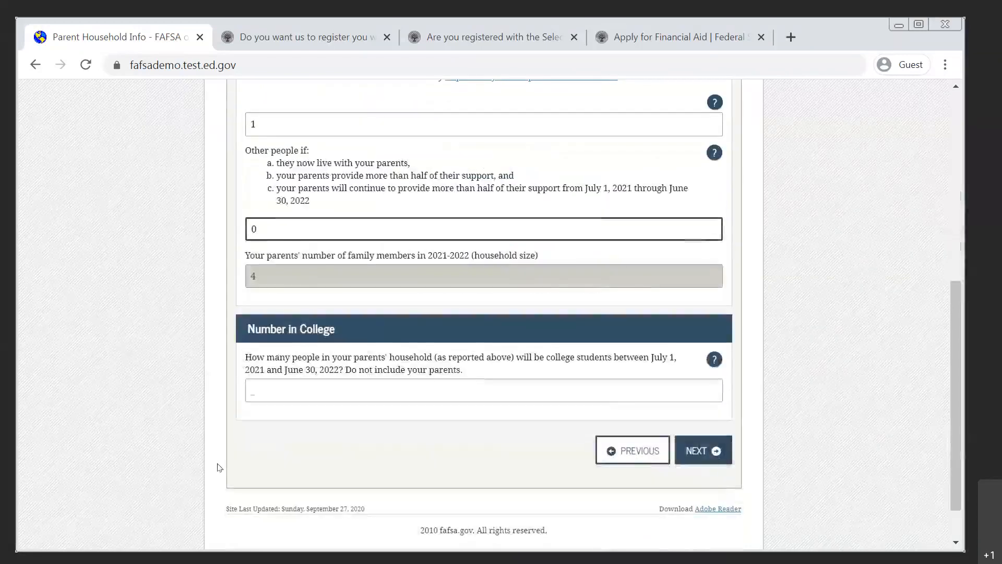
{"action": "left_click", "coordinate": [314, 389]}
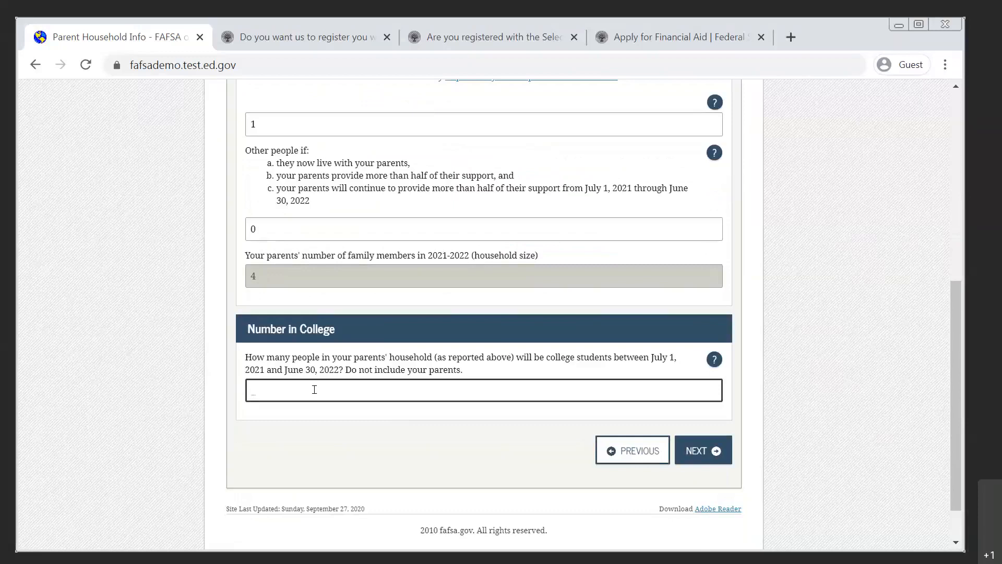
{"action": "type", "text": "1"}
{"action": "left_click", "coordinate": [696, 454]}
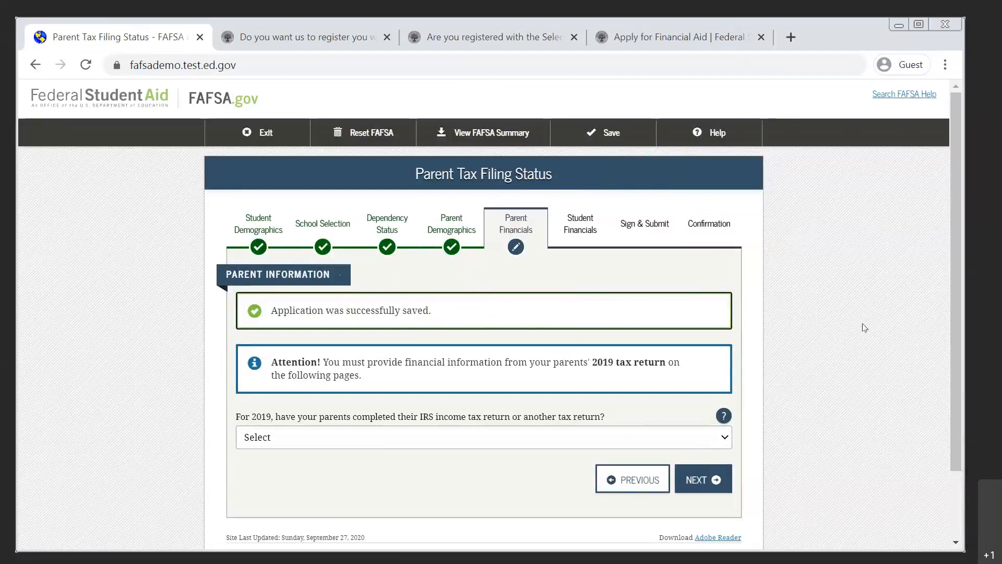
Try the answers Already completed, Will file and Not going to file for the parents' 2019 tax return.
{"action": "left_click_drag", "start_coordinate": [953, 292], "coordinate": [950, 333]}
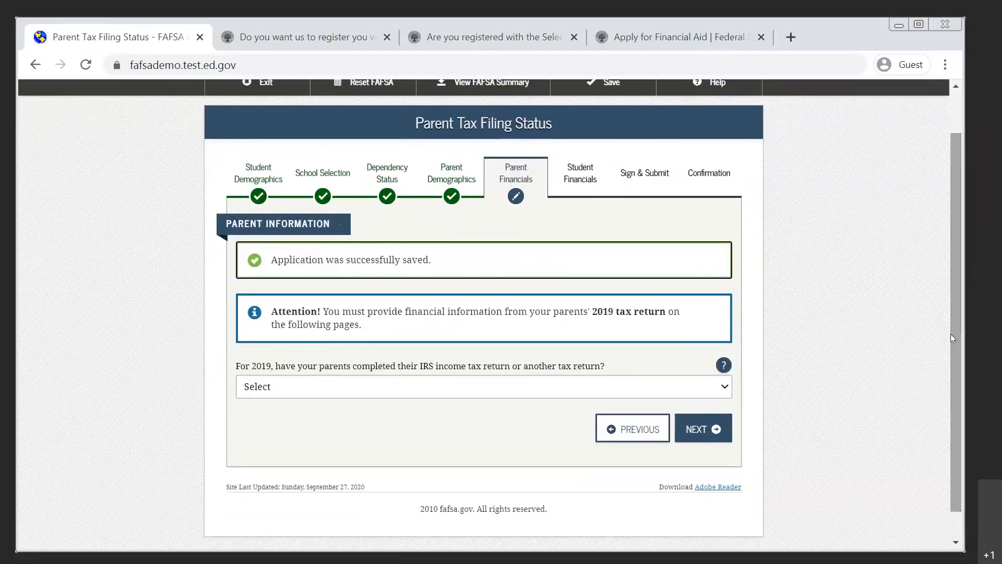
{"action": "left_click", "coordinate": [486, 385]}
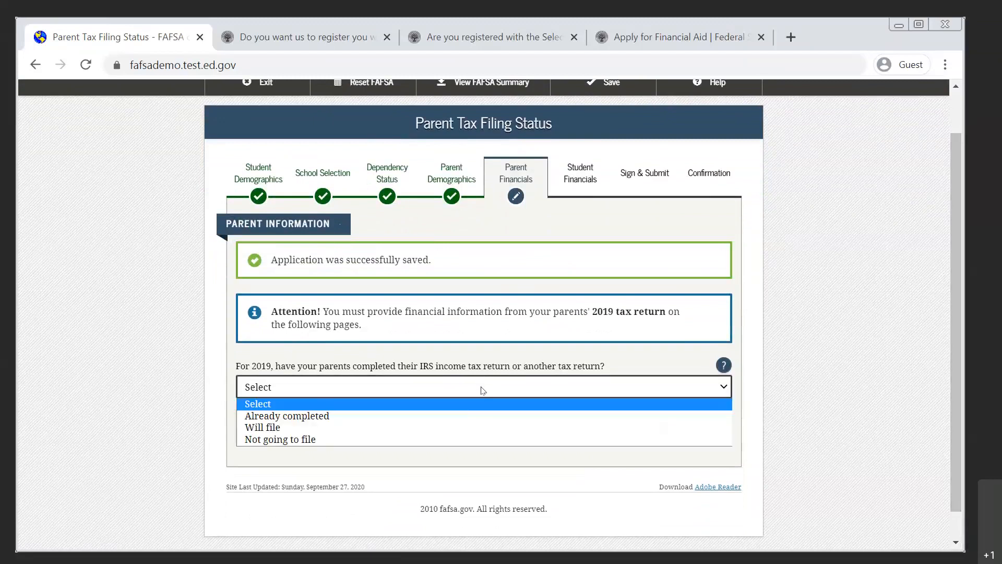
{"action": "left_click", "coordinate": [457, 414]}
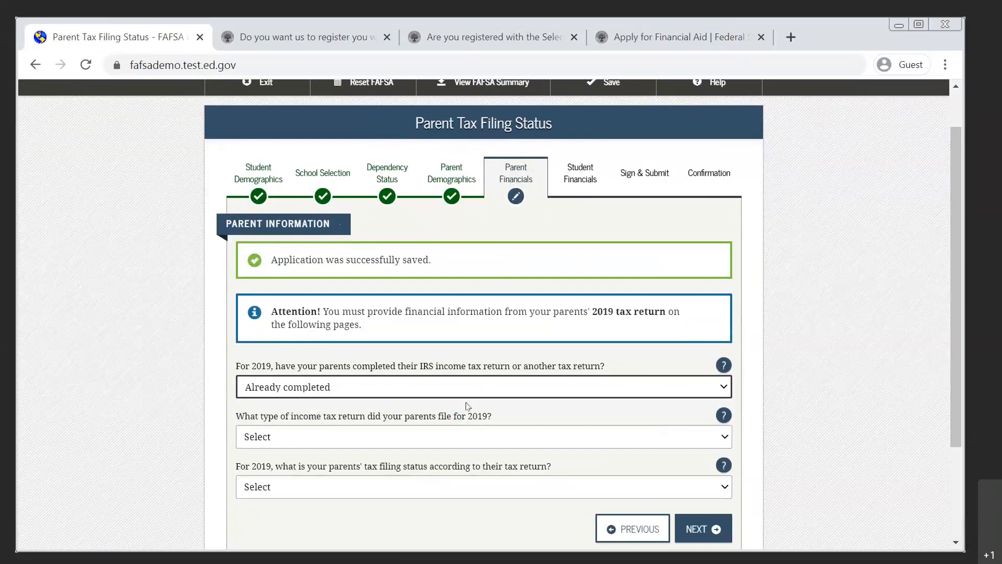
{"action": "left_click", "coordinate": [490, 386]}
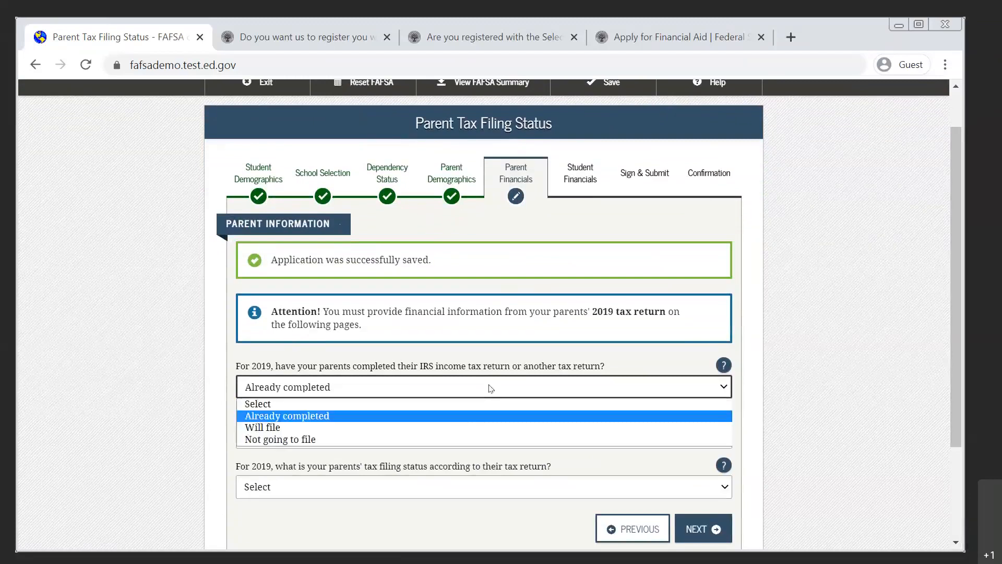
{"action": "left_click", "coordinate": [412, 431]}
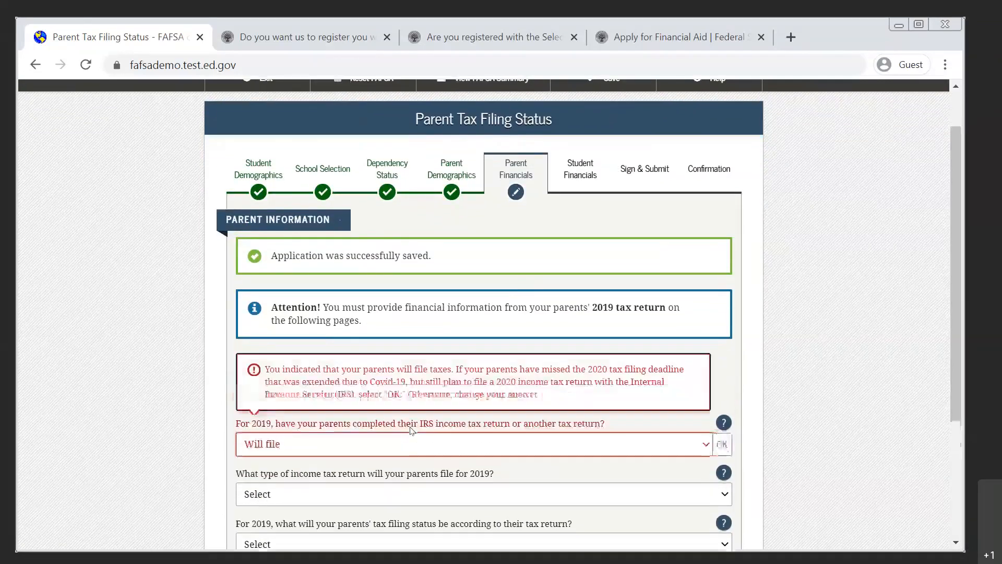
{"action": "left_click", "coordinate": [431, 446]}
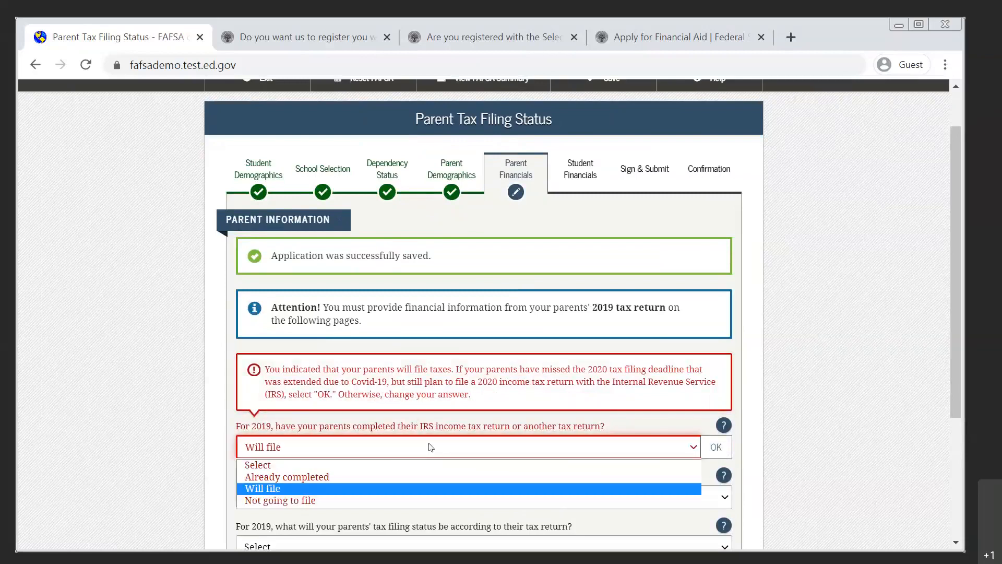
{"action": "left_click", "coordinate": [398, 500]}
{"action": "scroll", "coordinate": [398, 502], "scroll_direction": "up", "scroll_amount": 1}
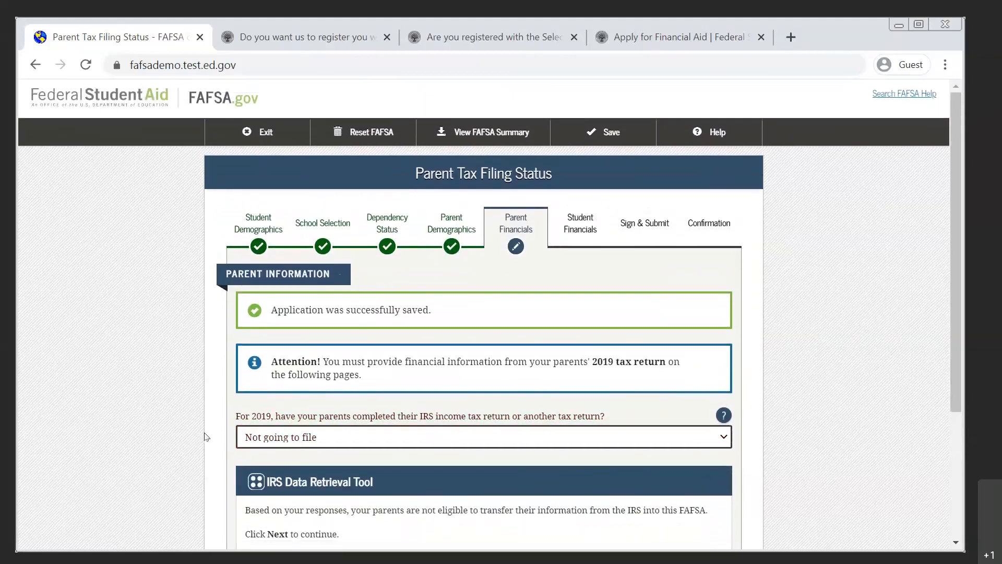
{"action": "scroll", "coordinate": [206, 436], "scroll_direction": "down", "scroll_amount": 1}
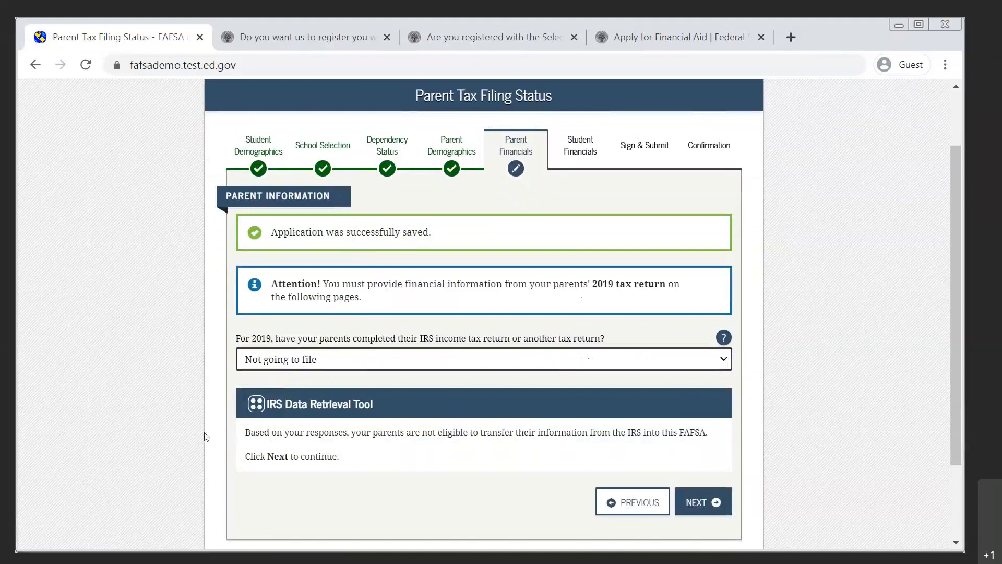
Set the parents' 2019 tax return to Already completed, its type to IRS 1040 and the filing status to Married-Filed Joint Return.
{"action": "left_click", "coordinate": [369, 363]}
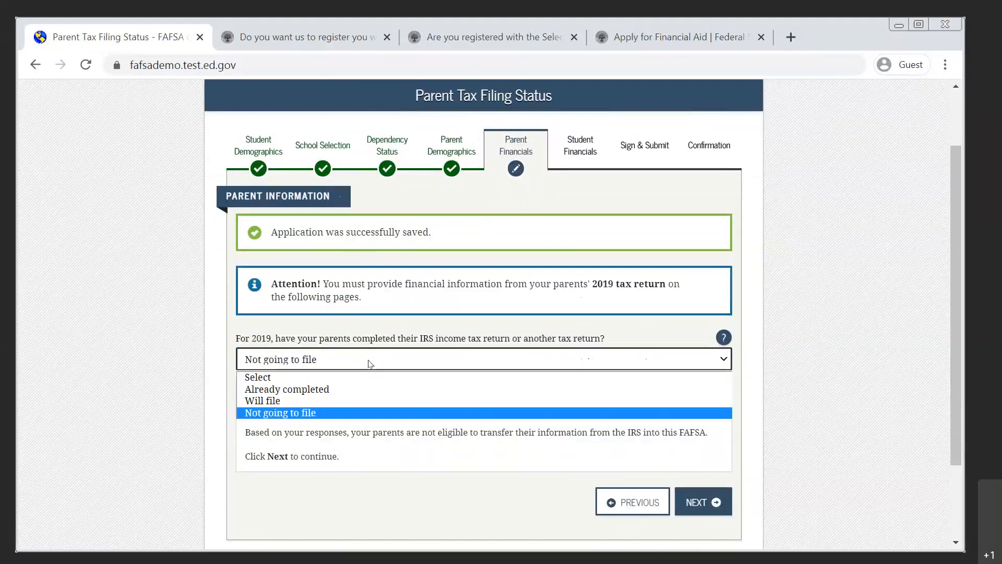
{"action": "left_click", "coordinate": [357, 390]}
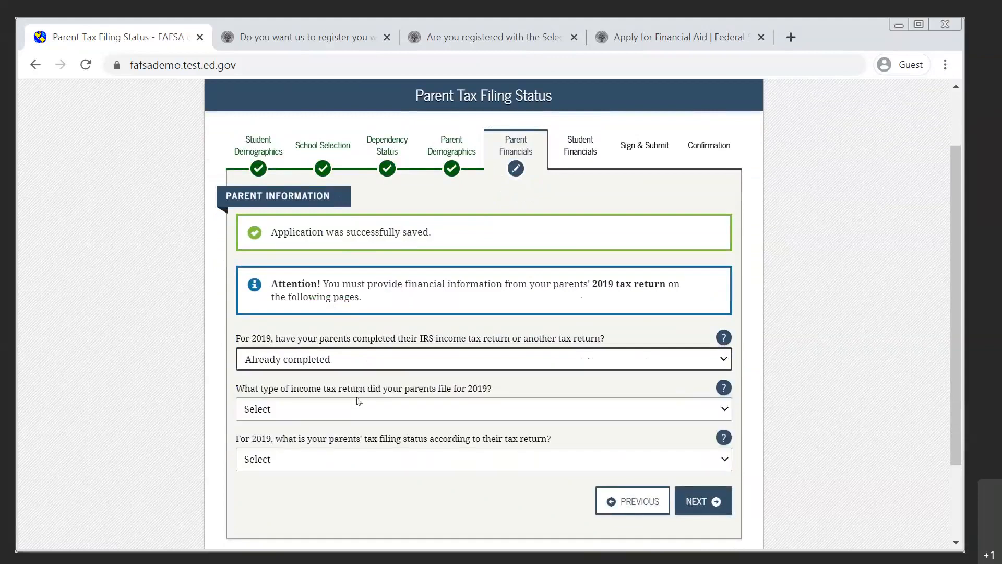
{"action": "left_click", "coordinate": [358, 413]}
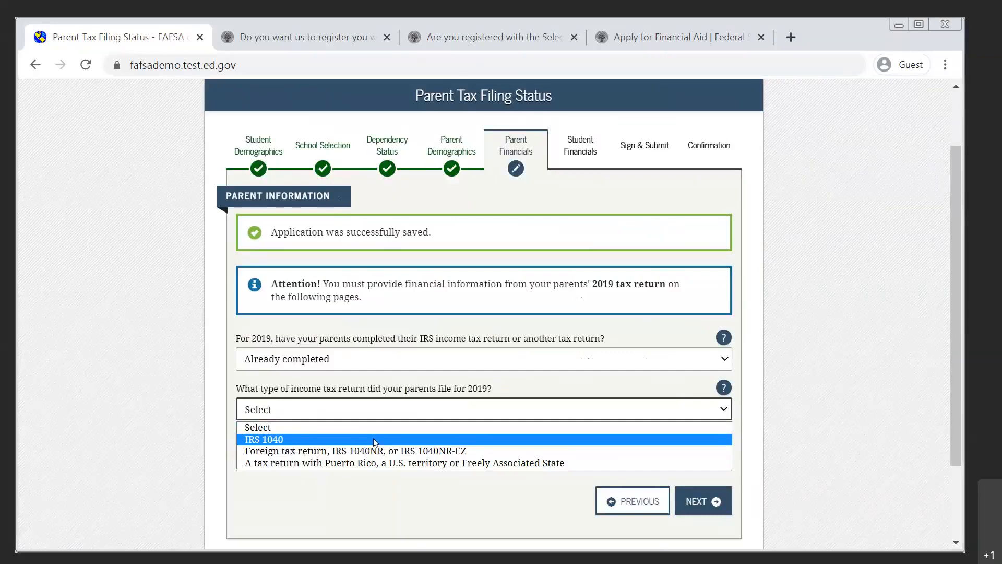
{"action": "left_click", "coordinate": [374, 440]}
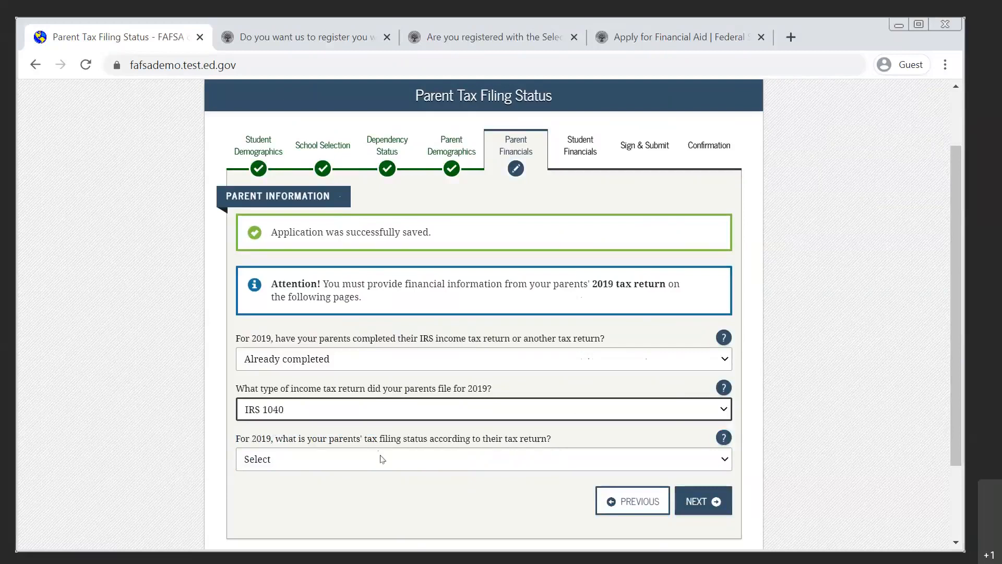
{"action": "left_click", "coordinate": [382, 460]}
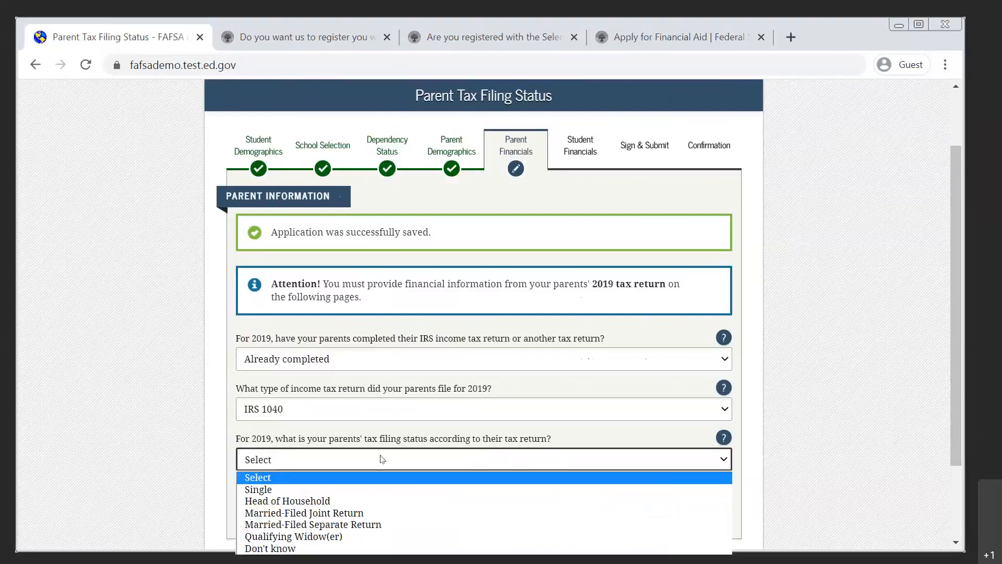
{"action": "left_click", "coordinate": [360, 519]}
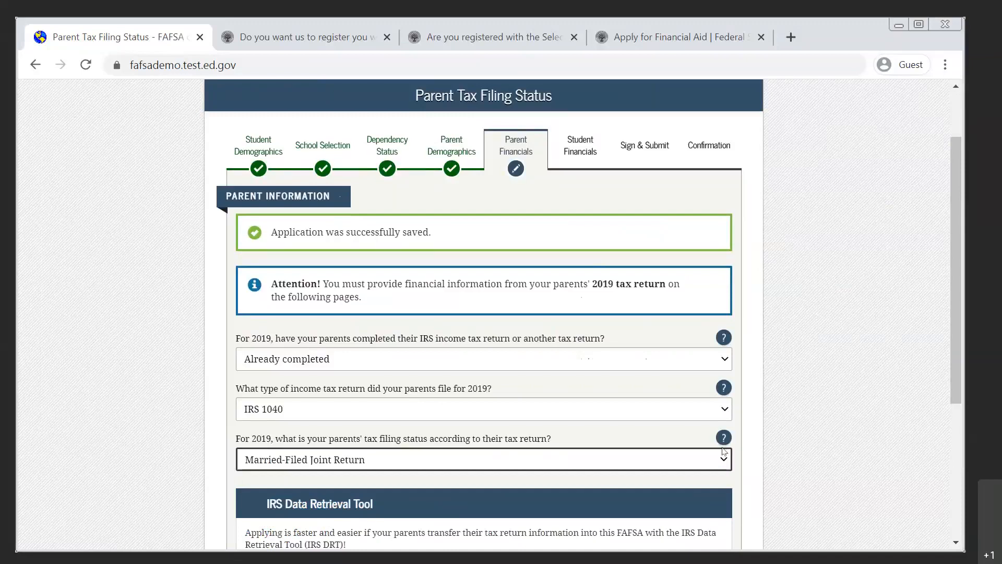
Follow the link to the IRS for the parents' tax data and activate the field for the parent's FSA ID username.
{"action": "scroll", "coordinate": [769, 432], "scroll_direction": "down", "scroll_amount": 4}
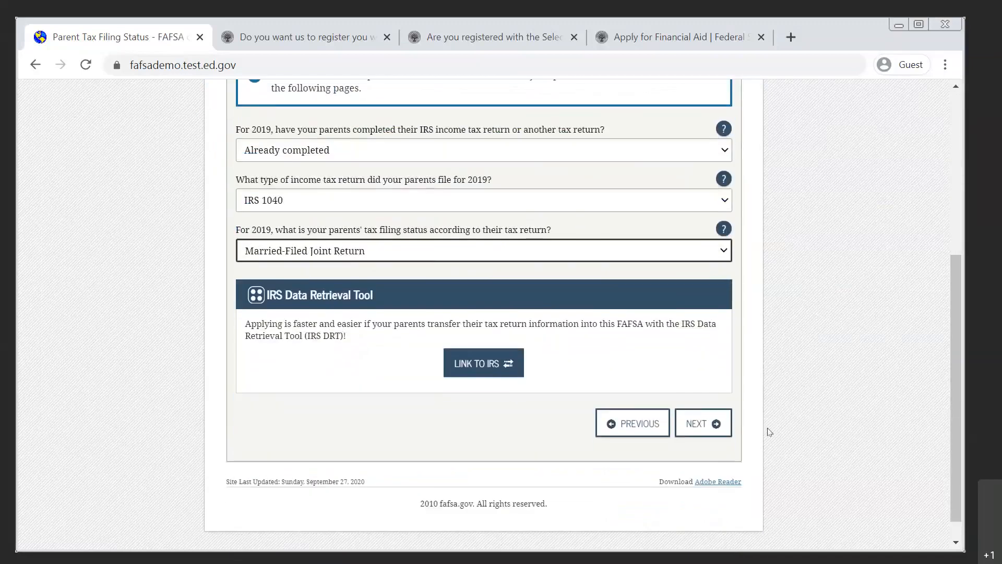
{"action": "left_click", "coordinate": [492, 368]}
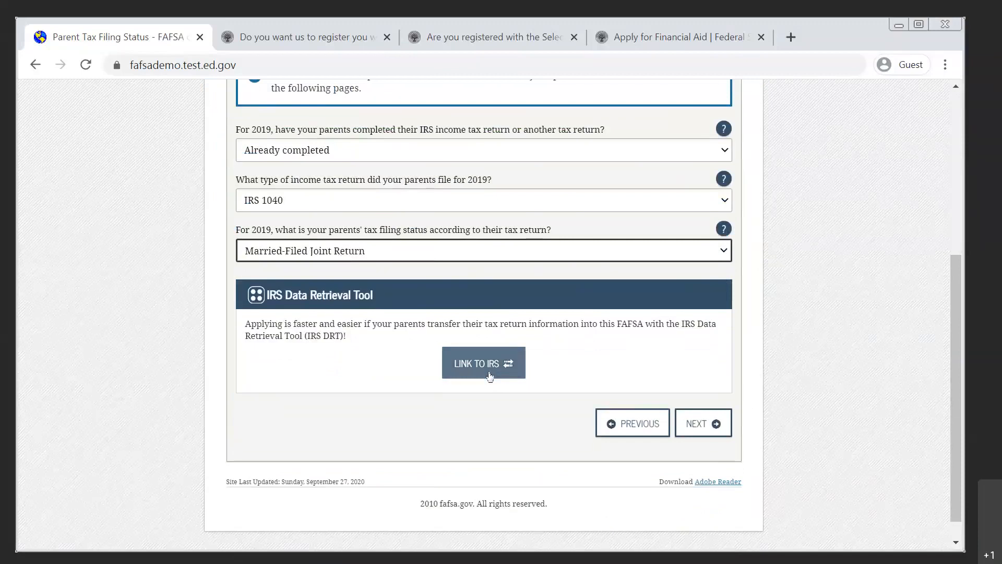
{"action": "left_click", "coordinate": [489, 375]}
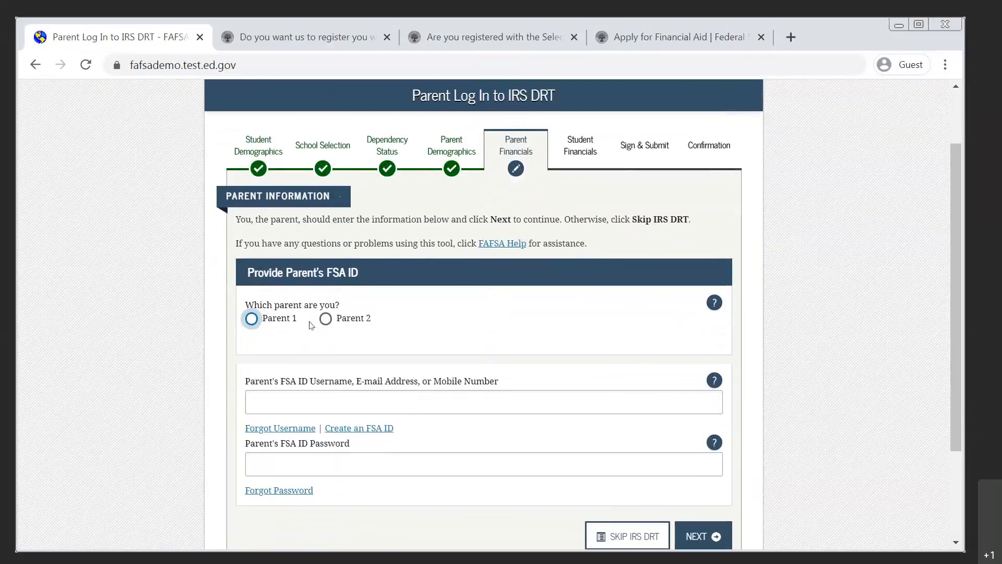
{"action": "left_click", "coordinate": [265, 394]}
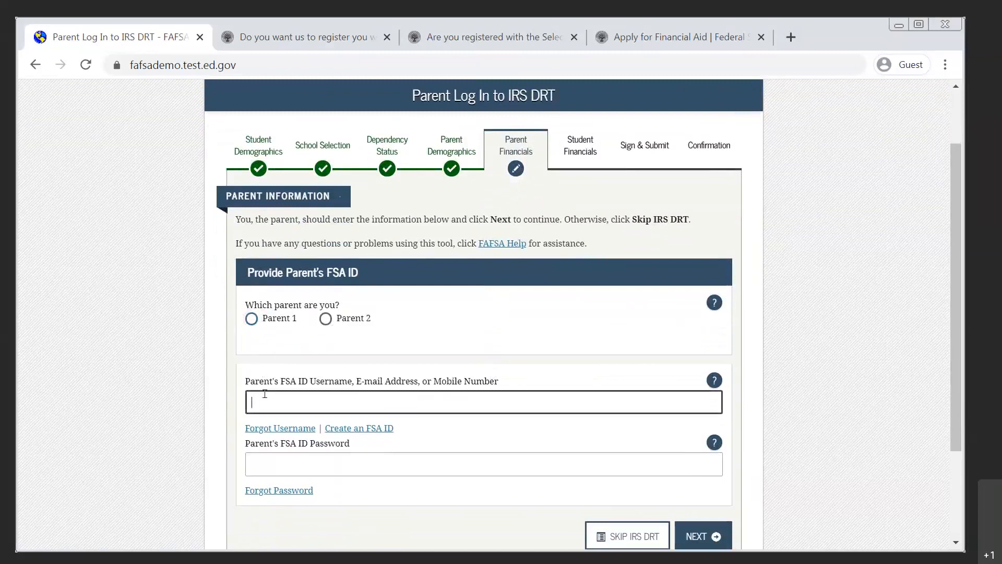
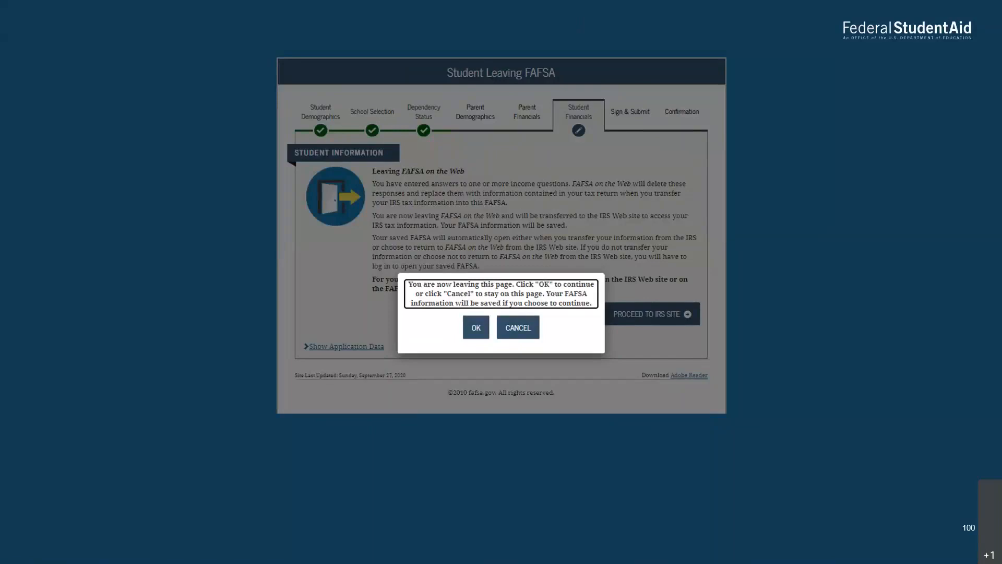
{"action": "key", "text": "Right"}
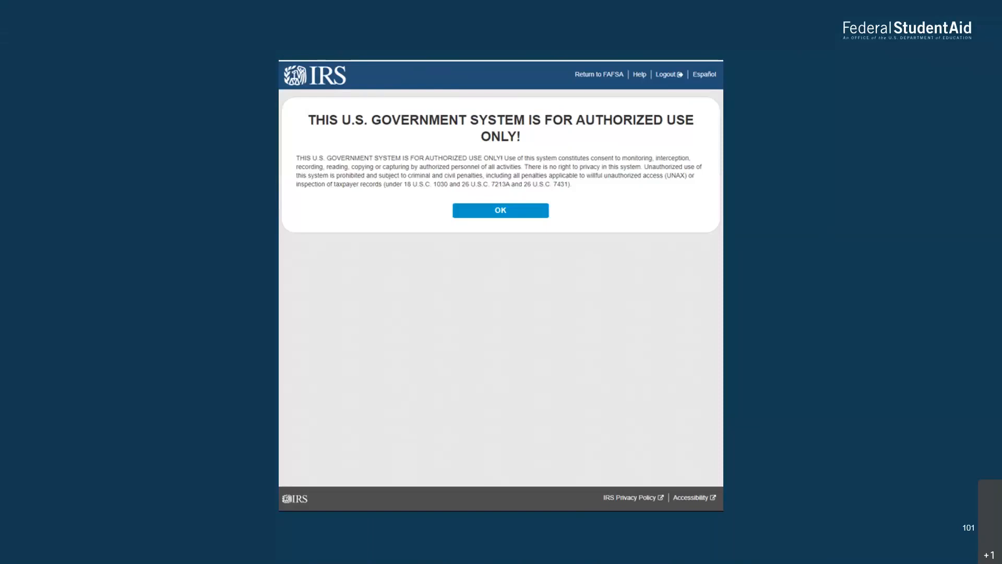
{"action": "key", "text": "Right"}
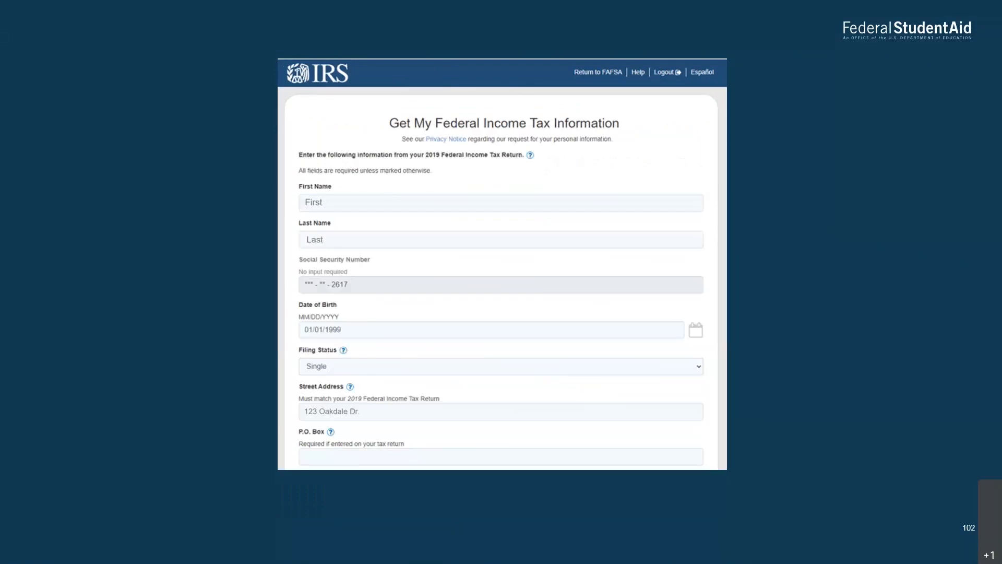
{"action": "key", "text": "Right"}
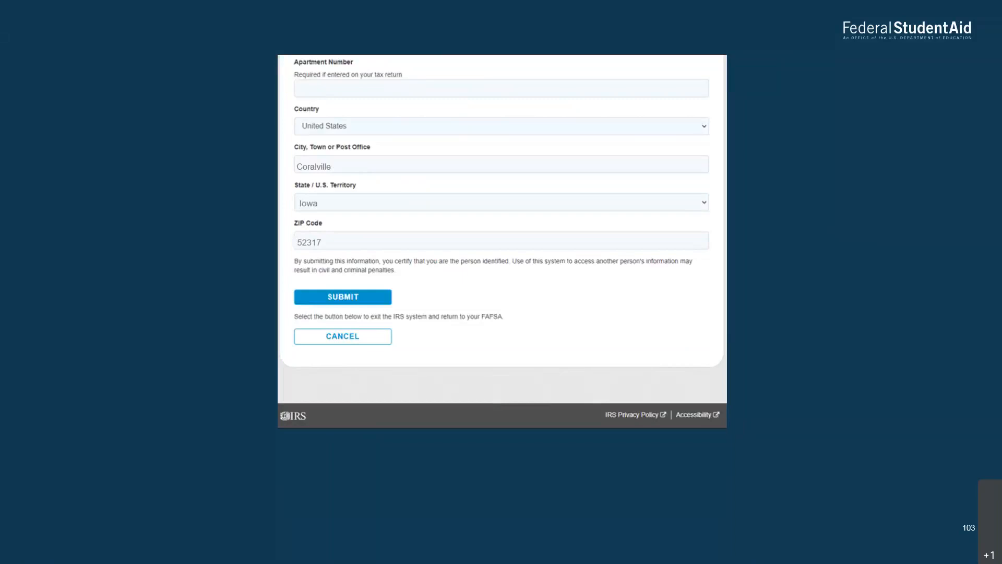
{"action": "key", "text": "Right"}
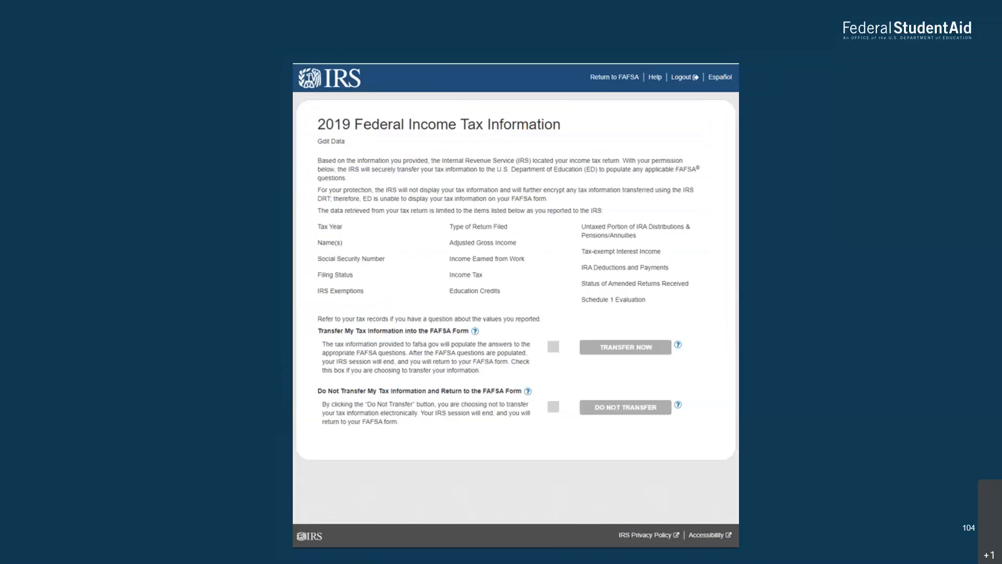
{"action": "key", "text": "Right"}
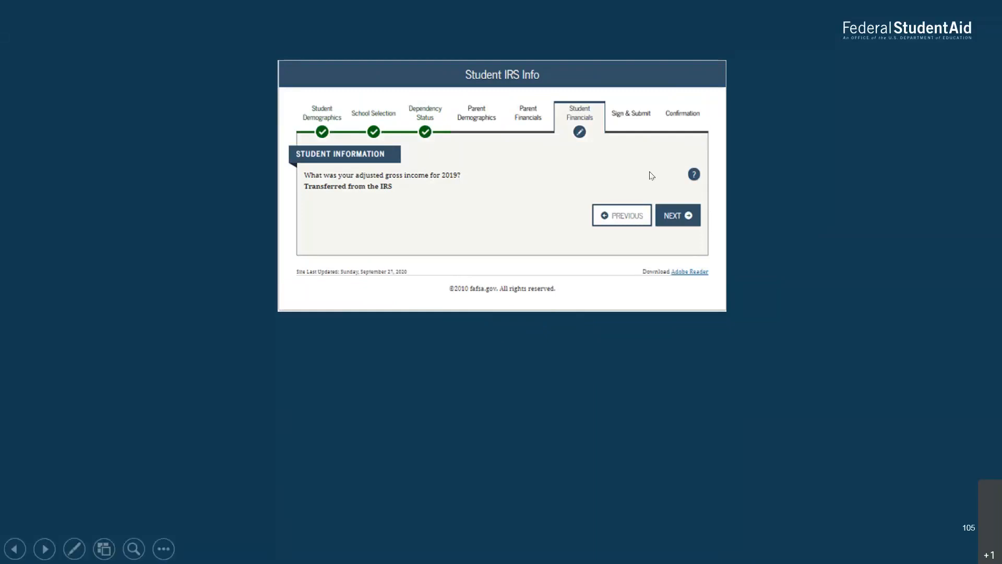
Switch back to the FAFSA form in the browser and continue past the parents' tax filing status page, keeping Head of Household.
{"action": "key", "text": "alt+Tab"}
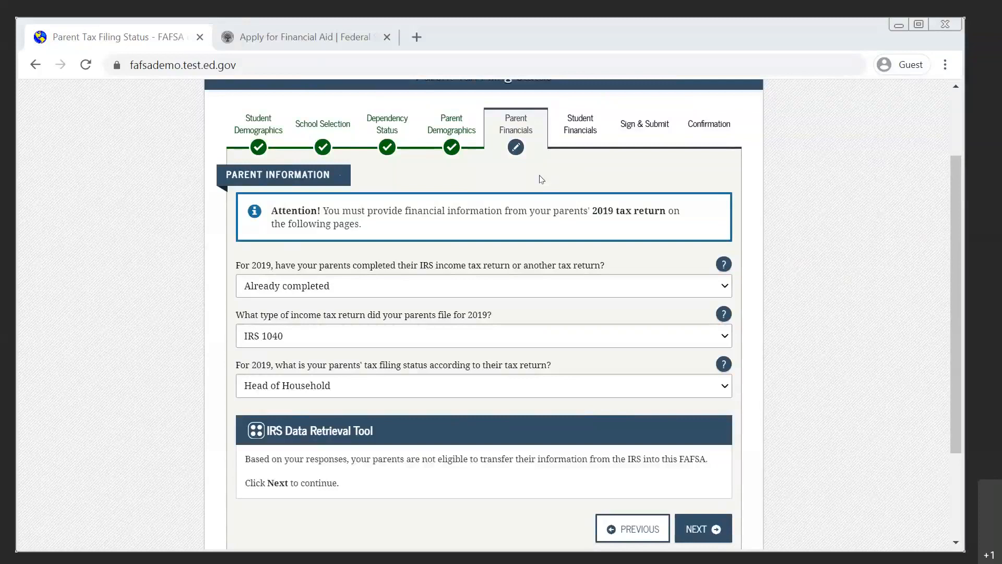
{"action": "left_click", "coordinate": [700, 531]}
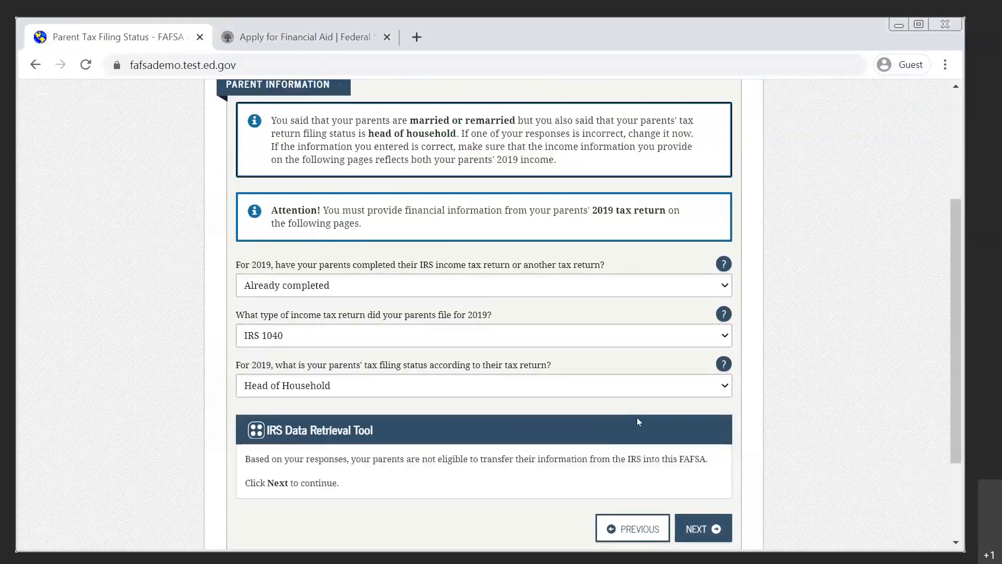
{"action": "left_click", "coordinate": [696, 529]}
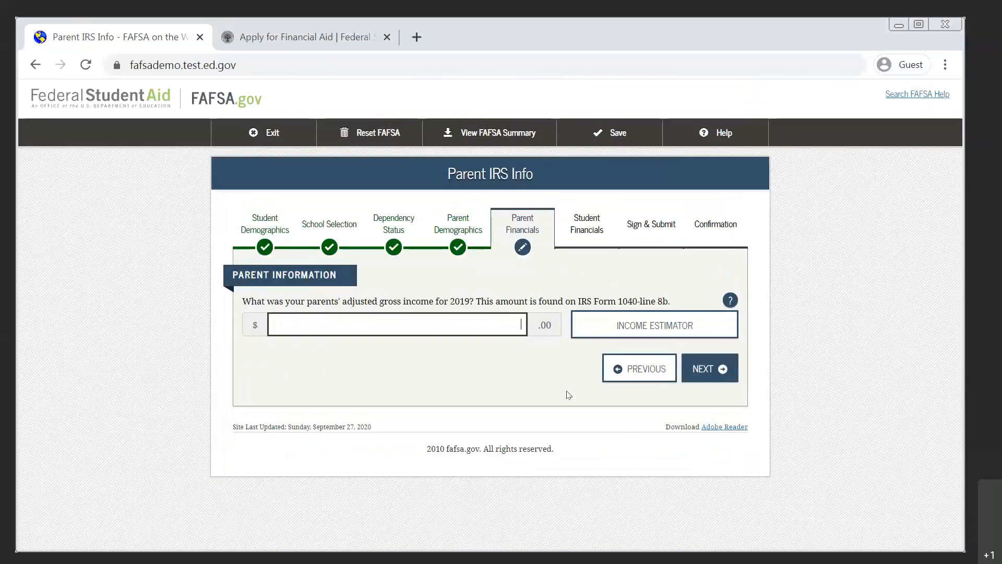
Highlight the reference to IRS Form 1040 line 8b and enter 40,000 as the parents' 2019 adjusted gross income.
{"action": "left_click_drag", "start_coordinate": [427, 302], "coordinate": [681, 298]}
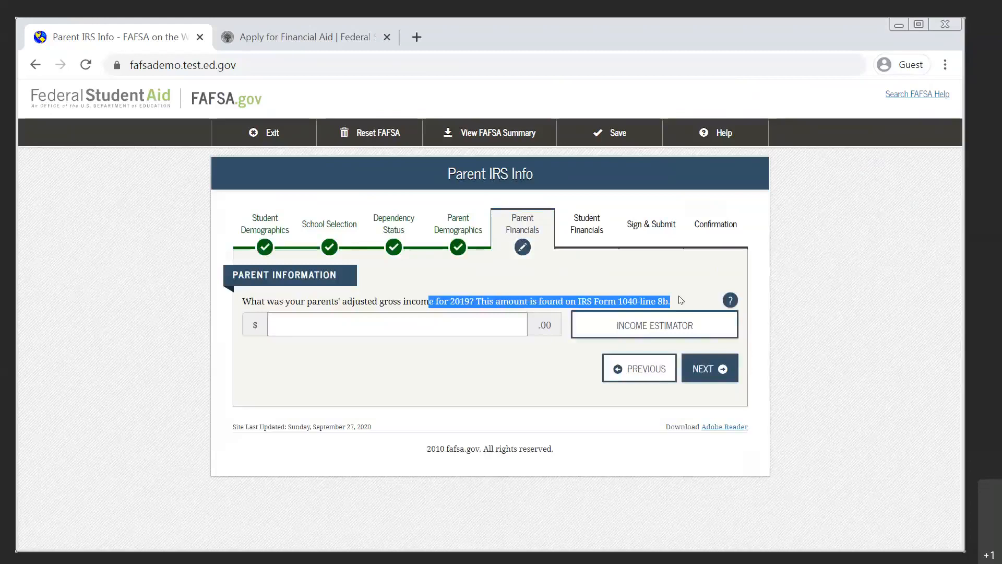
{"action": "left_click", "coordinate": [666, 307]}
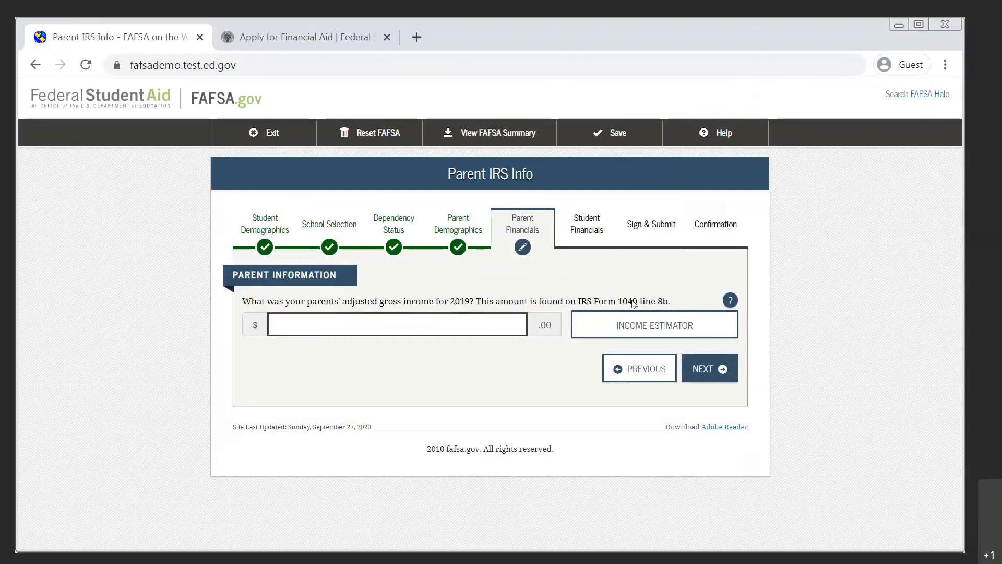
{"action": "left_click_drag", "start_coordinate": [640, 304], "coordinate": [669, 307]}
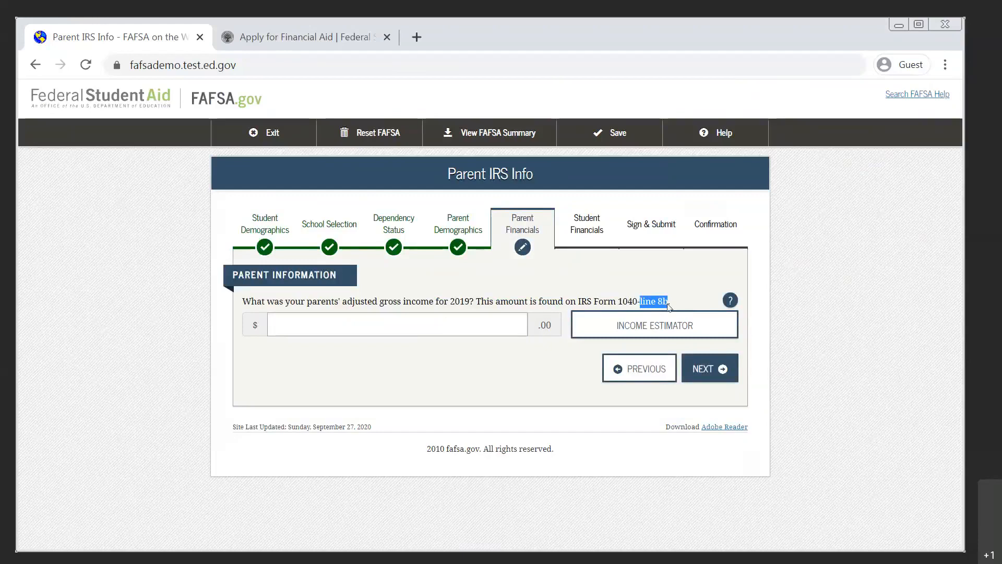
{"action": "left_click", "coordinate": [495, 313]}
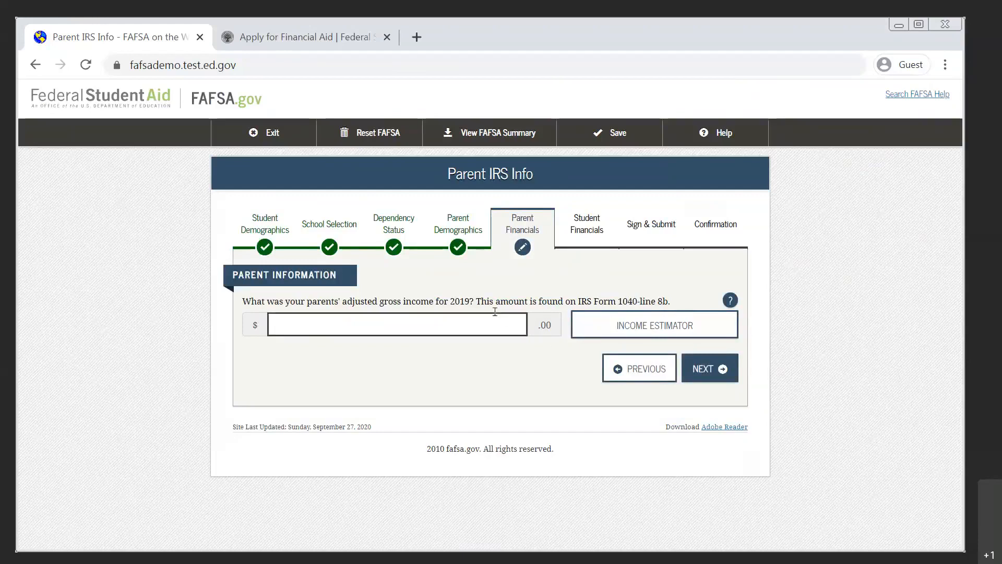
{"action": "type", "text": "400000"}
Consult the help page on the parents' adjusted gross income, examining where line 8b sits on the sample Form 1040, and return to the form.
{"action": "left_click", "coordinate": [729, 302]}
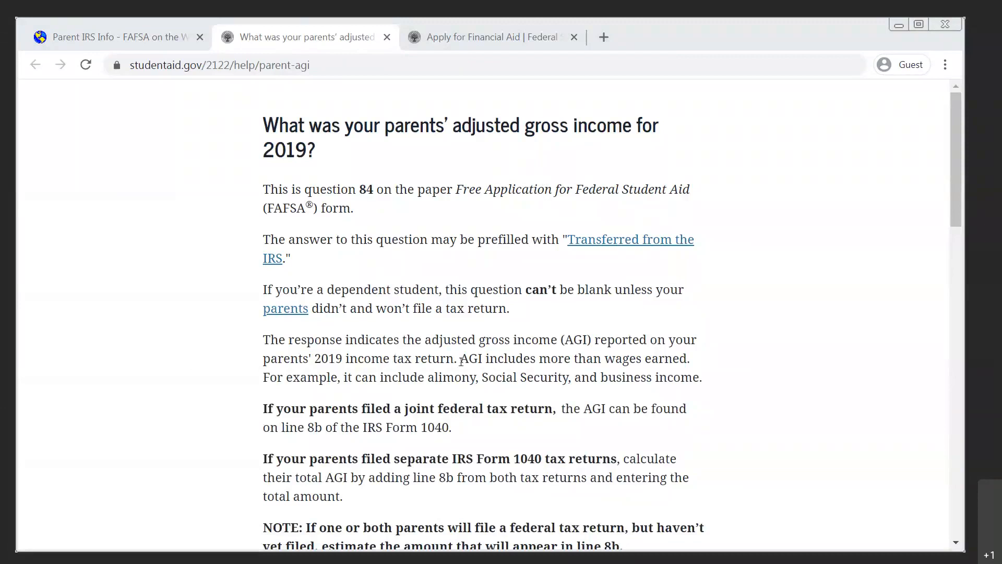
{"action": "scroll", "coordinate": [461, 363], "scroll_direction": "down", "scroll_amount": 13}
{"action": "scroll", "coordinate": [464, 368], "scroll_direction": "up", "scroll_amount": 1}
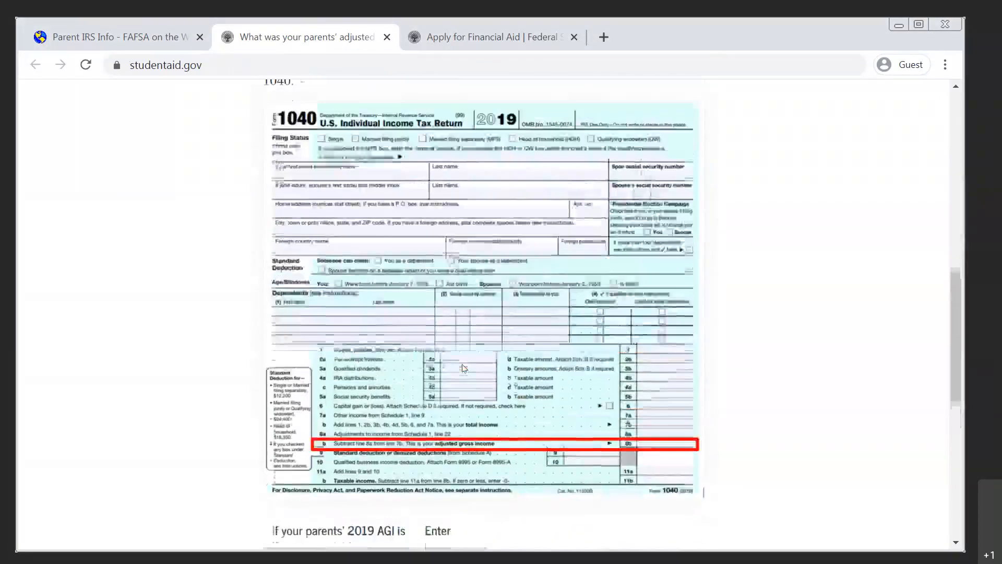
{"action": "scroll", "coordinate": [463, 368], "scroll_direction": "up", "scroll_amount": 3}
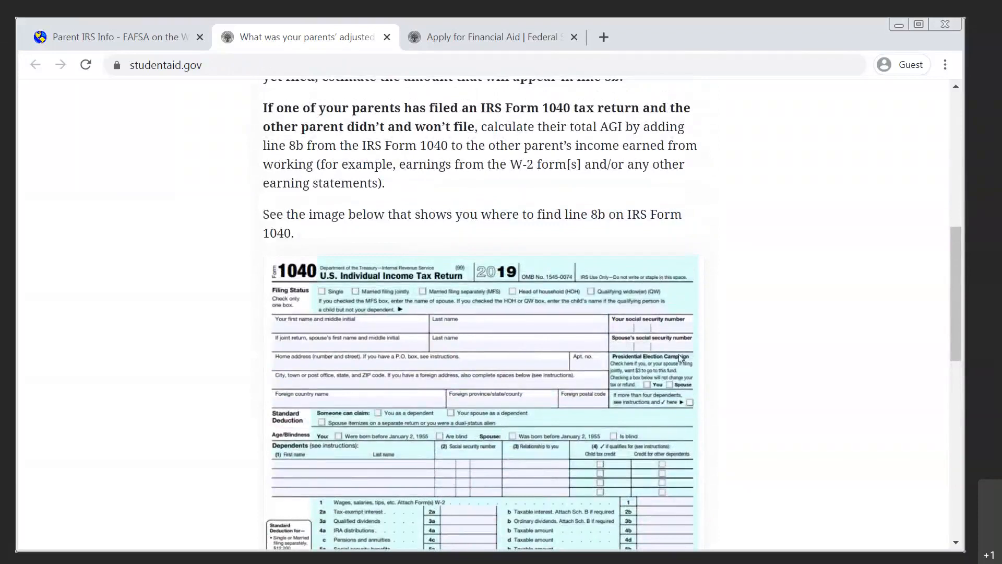
{"action": "scroll", "coordinate": [681, 358], "scroll_direction": "down", "scroll_amount": 5}
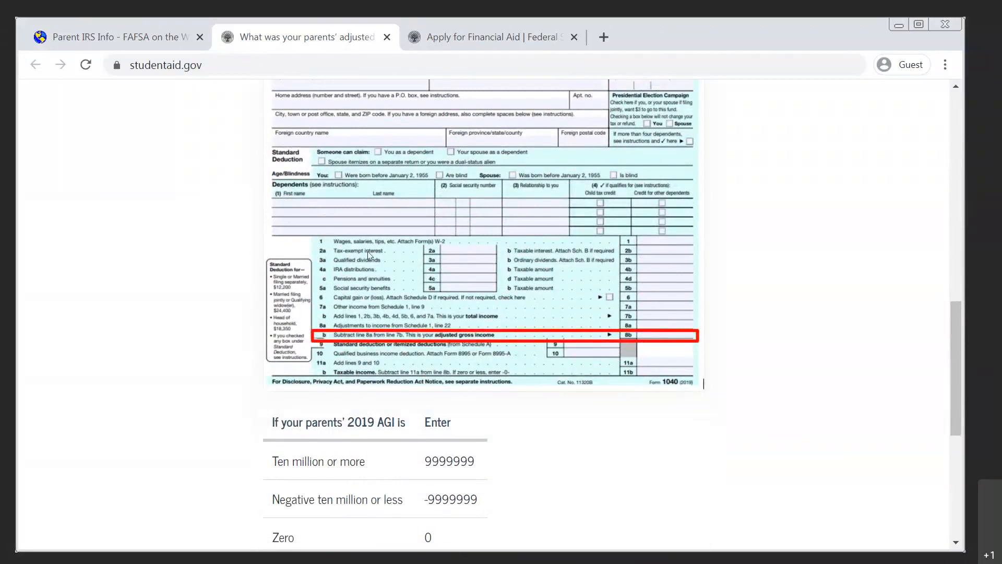
{"action": "scroll", "coordinate": [367, 252], "scroll_direction": "up", "scroll_amount": 1}
{"action": "scroll", "coordinate": [367, 252], "scroll_direction": "down", "scroll_amount": 6}
{"action": "scroll", "coordinate": [367, 252], "scroll_direction": "up", "scroll_amount": 3}
{"action": "scroll", "coordinate": [367, 255], "scroll_direction": "up", "scroll_amount": 7}
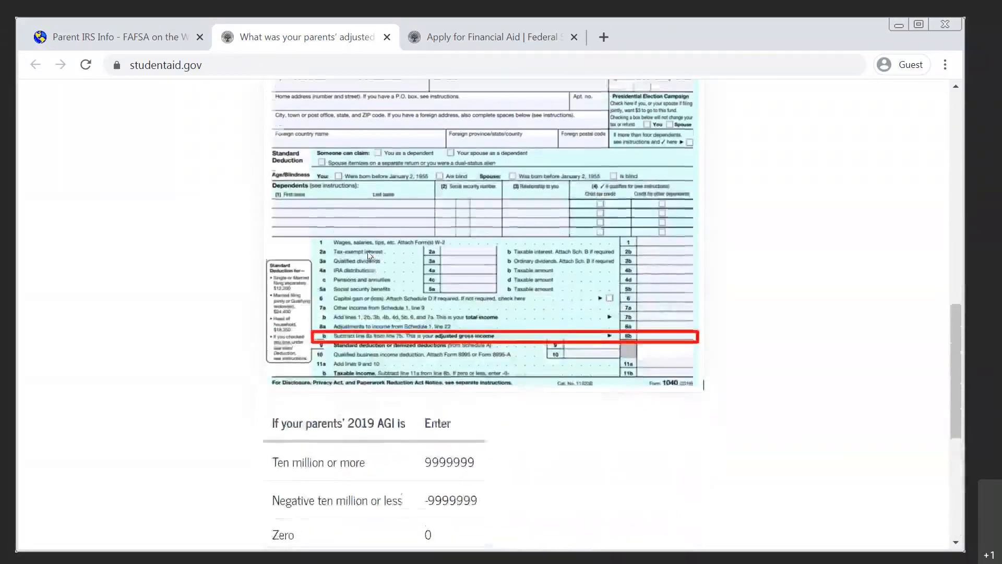
{"action": "scroll", "coordinate": [367, 255], "scroll_direction": "down", "scroll_amount": 2}
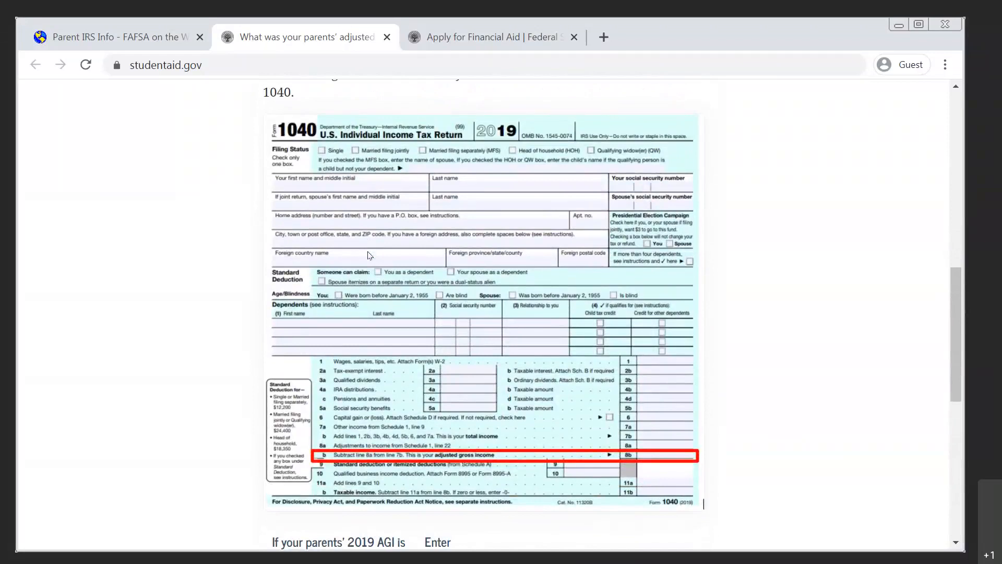
{"action": "scroll", "coordinate": [256, 133], "scroll_direction": "up", "scroll_amount": 10}
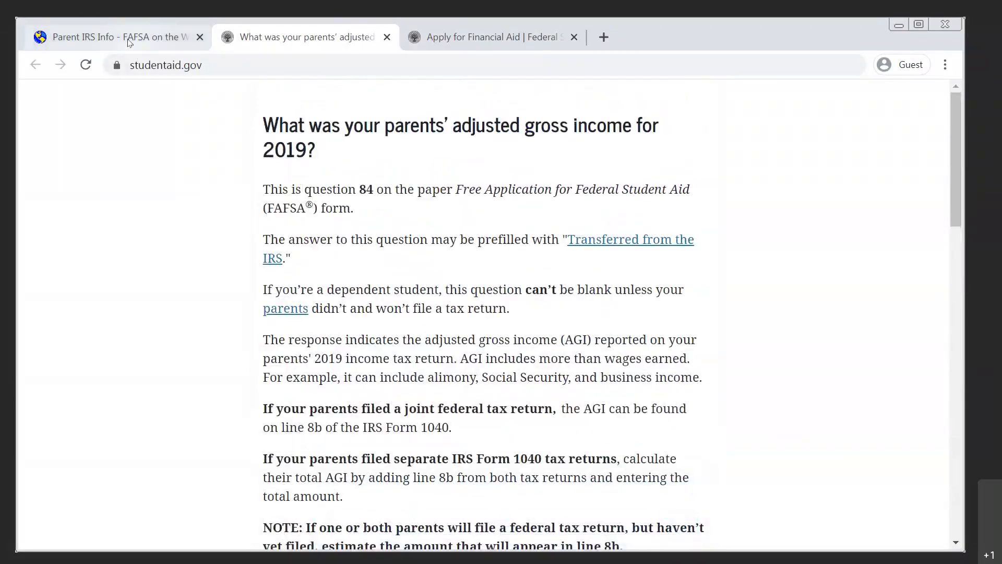
{"action": "left_click", "coordinate": [130, 42]}
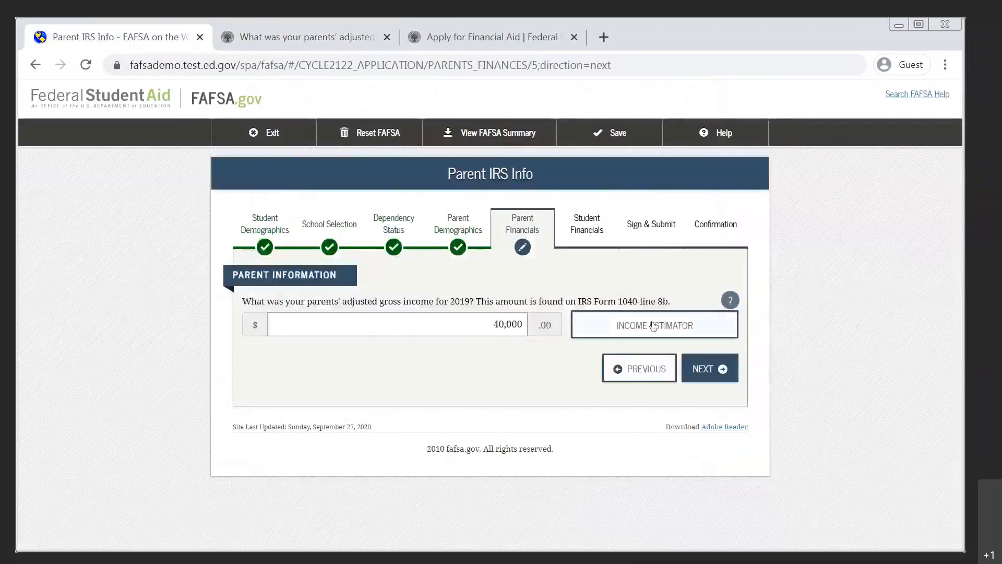
Continue to the parents' income from work, read through the help page on Parent 1's 2019 earnings and return to the form.
{"action": "left_click", "coordinate": [698, 371]}
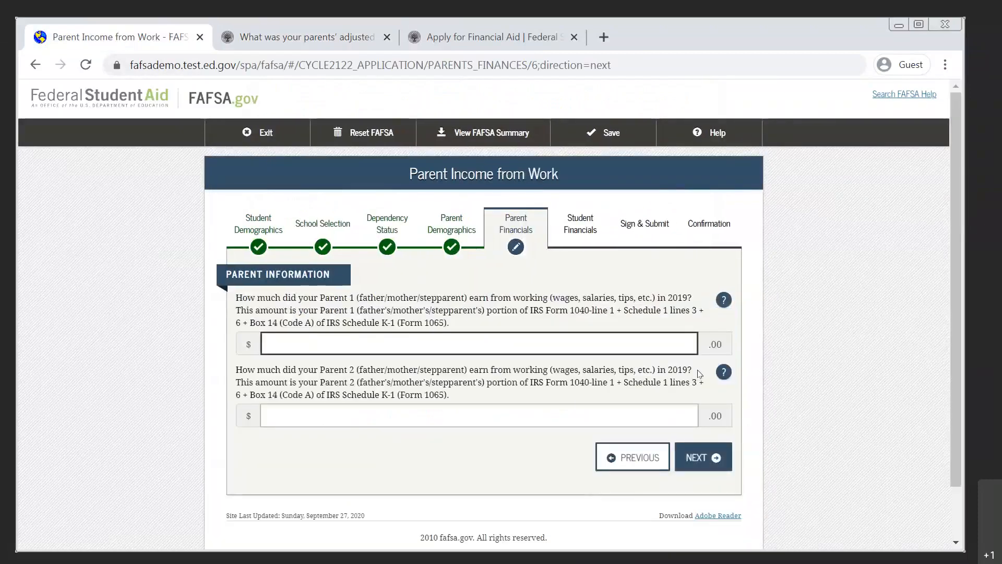
{"action": "left_click", "coordinate": [720, 305]}
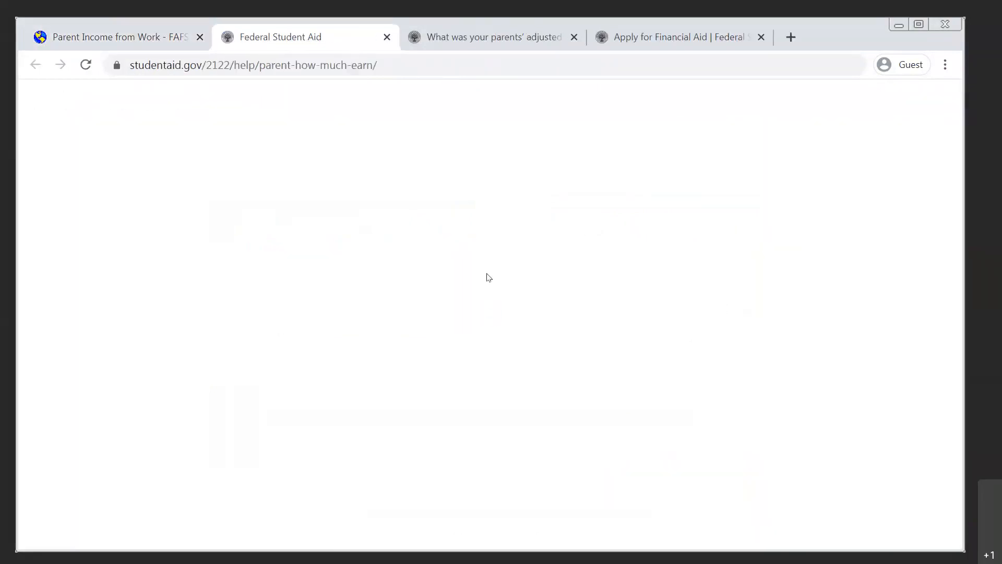
{"action": "scroll", "coordinate": [380, 353], "scroll_direction": "down", "scroll_amount": 15}
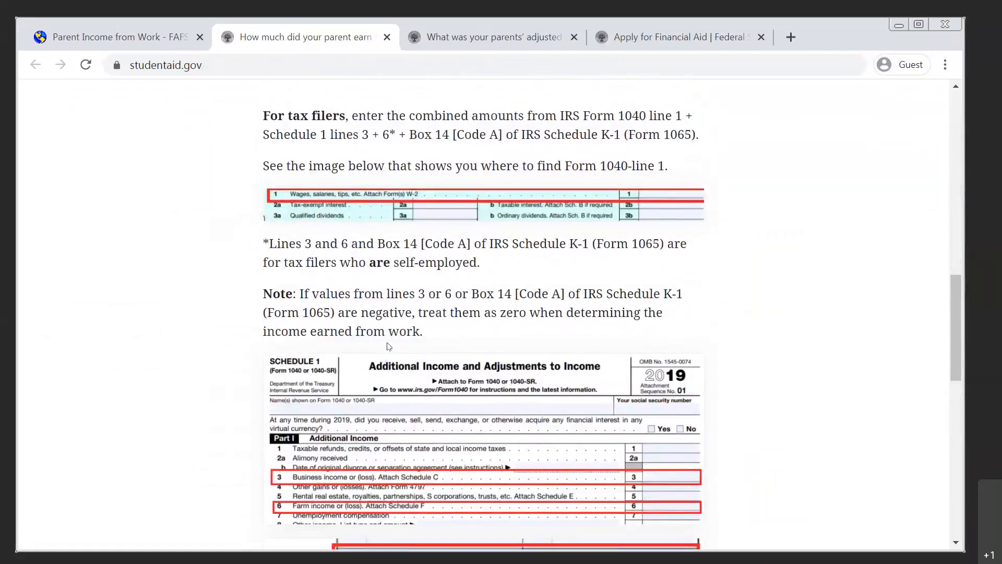
{"action": "scroll", "coordinate": [388, 346], "scroll_direction": "down", "scroll_amount": 6}
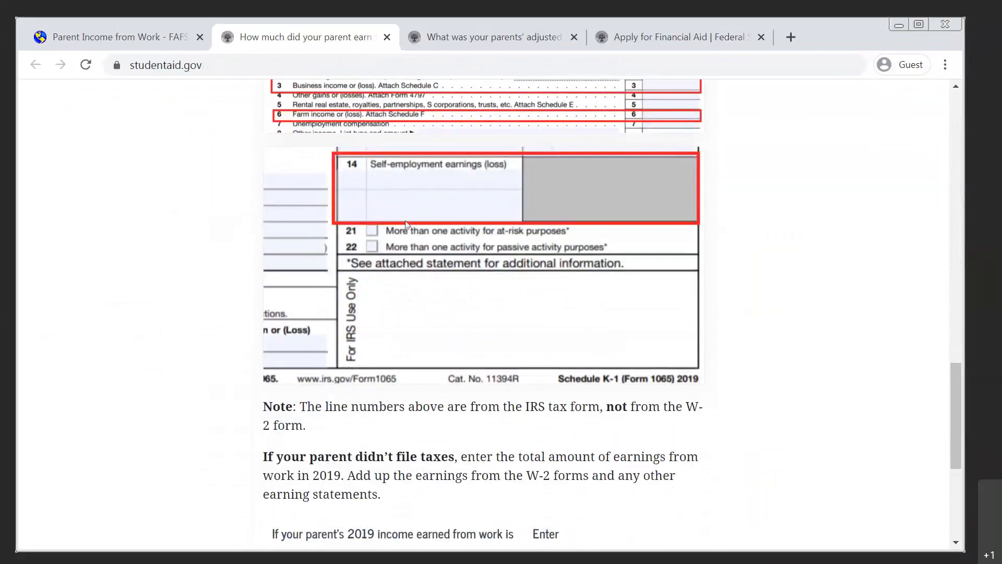
{"action": "scroll", "coordinate": [394, 315], "scroll_direction": "down", "scroll_amount": 6}
{"action": "scroll", "coordinate": [397, 314], "scroll_direction": "up", "scroll_amount": 12}
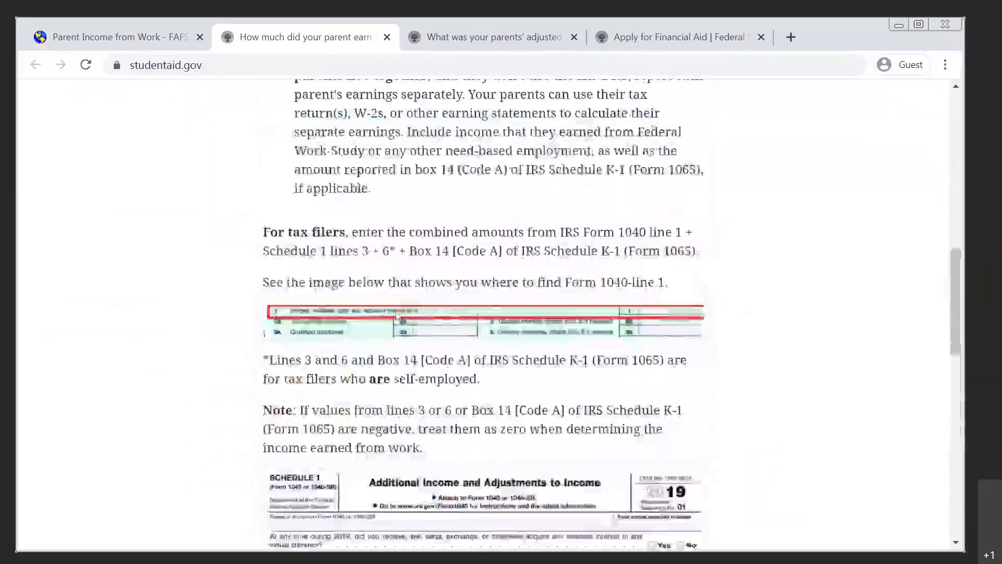
{"action": "scroll", "coordinate": [394, 310], "scroll_direction": "up", "scroll_amount": 8}
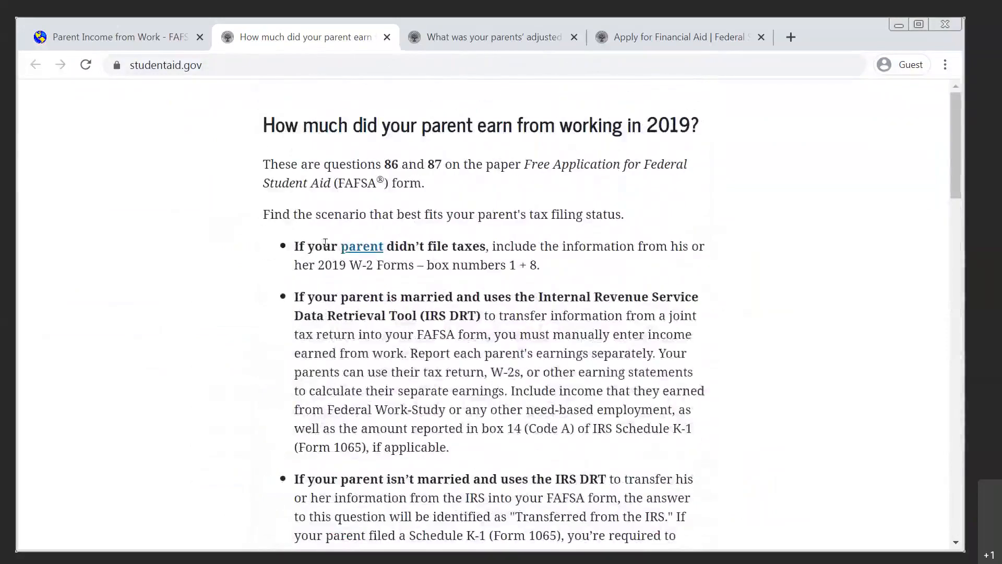
{"action": "left_click", "coordinate": [103, 38]}
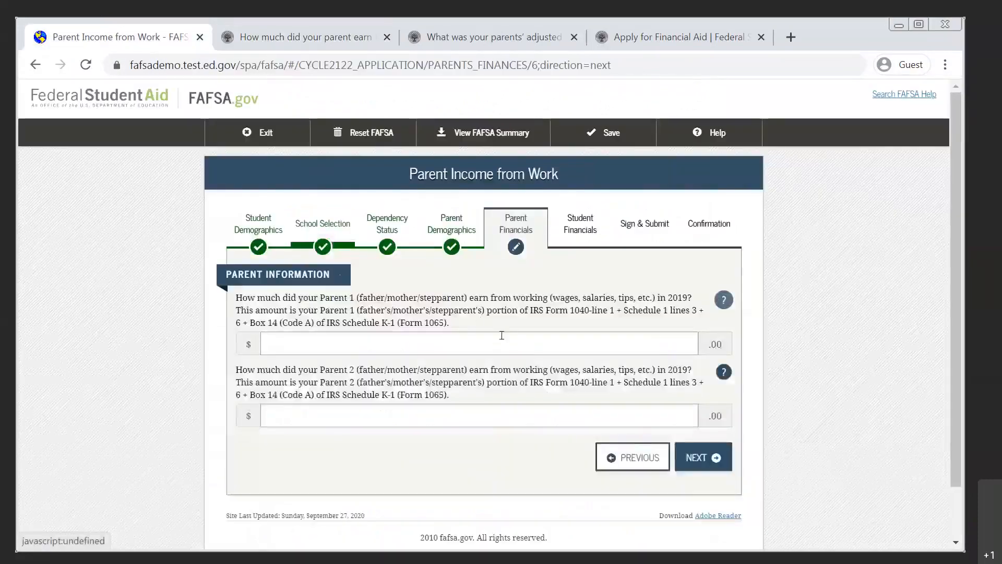
Enter 20,000 as the 2019 earnings from working for both Parent 1 and Parent 2 and continue to the Schedule 1 question.
{"action": "left_click", "coordinate": [533, 345]}
{"action": "type", "text": "20000"}
{"action": "key", "text": "Tab"}
{"action": "key", "text": "Tab"}
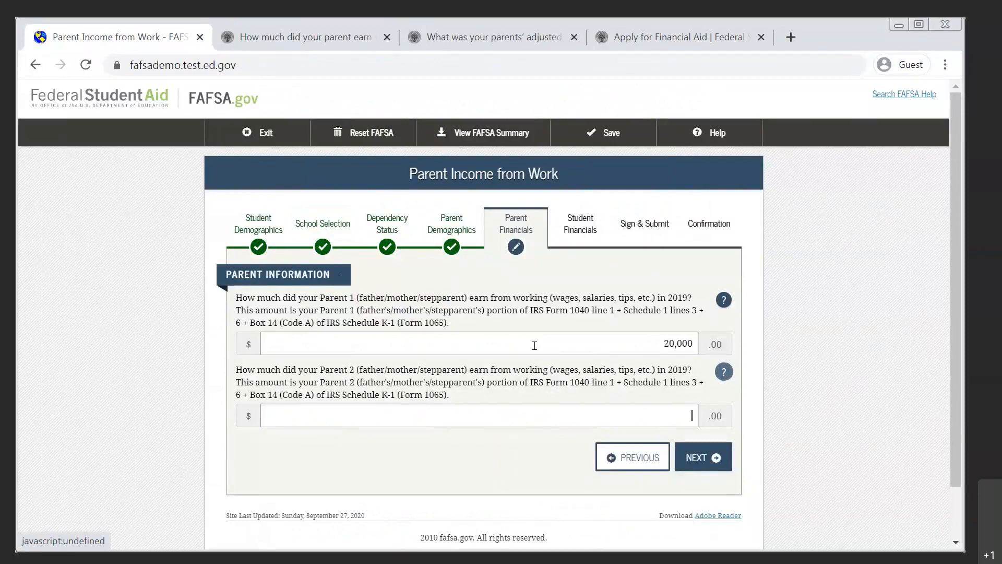
{"action": "type", "text": "20,000"}
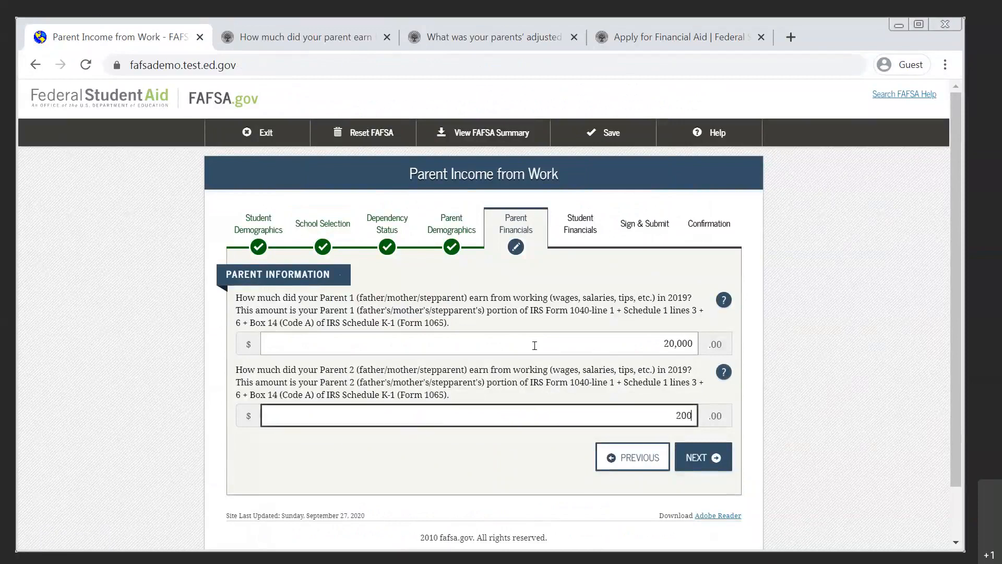
{"action": "left_click", "coordinate": [705, 457]}
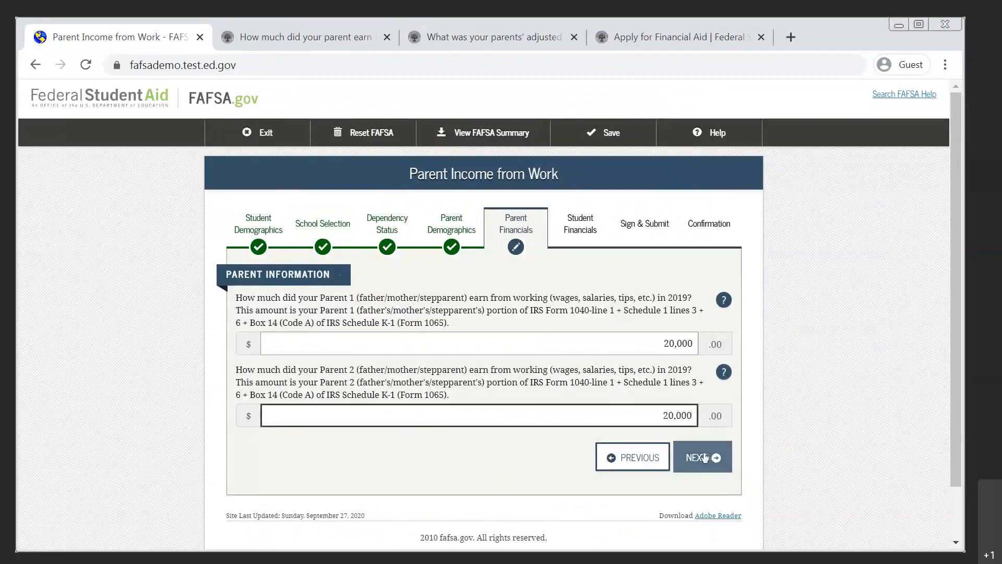
{"action": "left_click", "coordinate": [704, 458]}
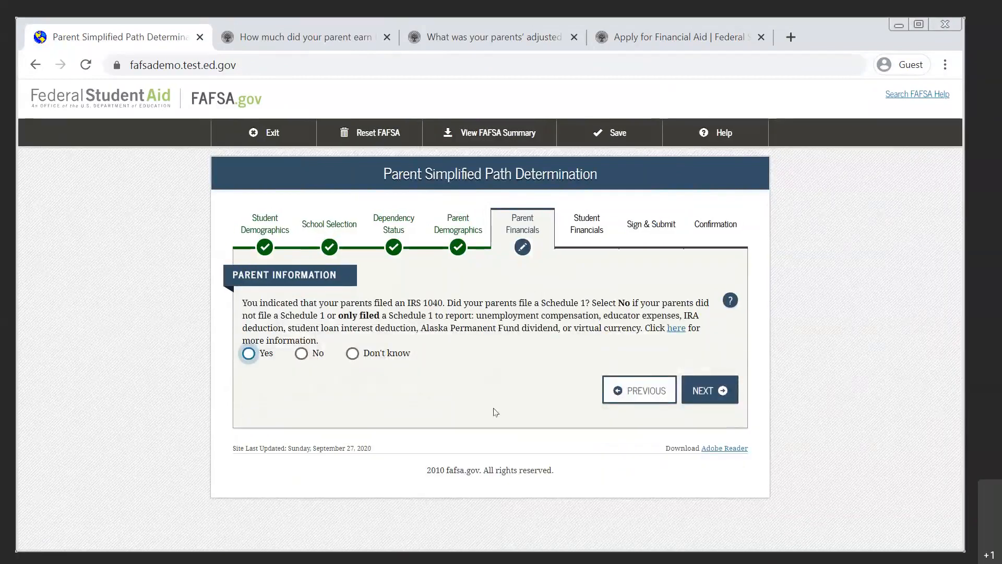
Skim the help page on whether the parents filed a Schedule 1 with their 2019 tax return and go back to the form.
{"action": "left_click", "coordinate": [728, 301]}
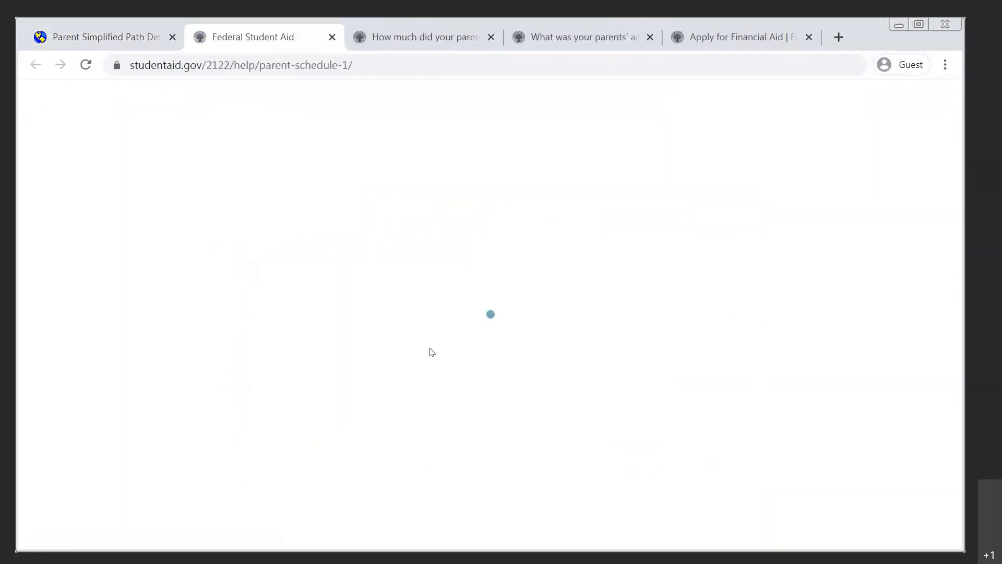
{"action": "scroll", "coordinate": [432, 351], "scroll_direction": "down", "scroll_amount": 9}
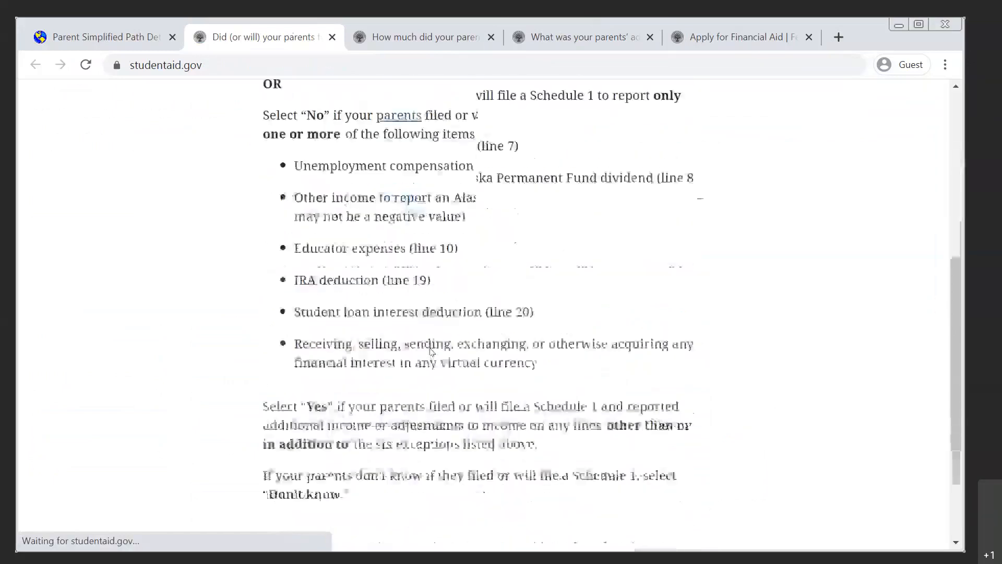
{"action": "scroll", "coordinate": [432, 352], "scroll_direction": "up", "scroll_amount": 8}
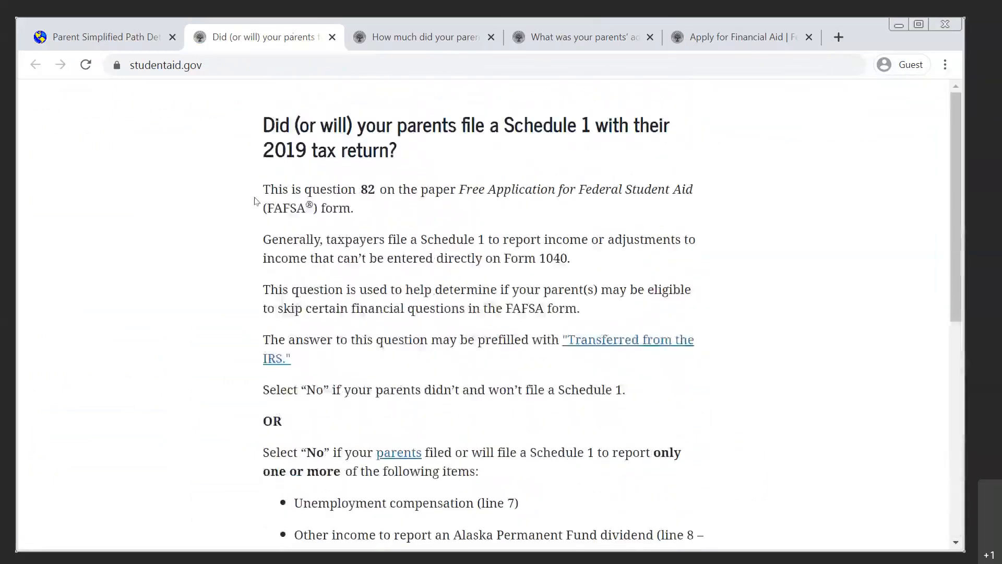
{"action": "left_click", "coordinate": [132, 50]}
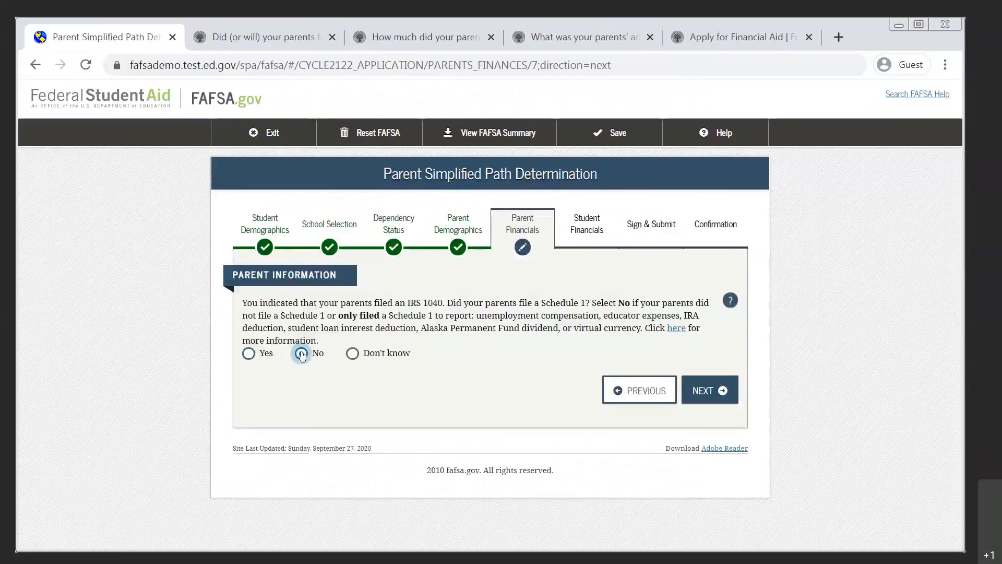
Answer Don't know to whether the parents filed a Schedule 1 and No to either parent being a dislocated worker.
{"action": "left_click", "coordinate": [352, 353]}
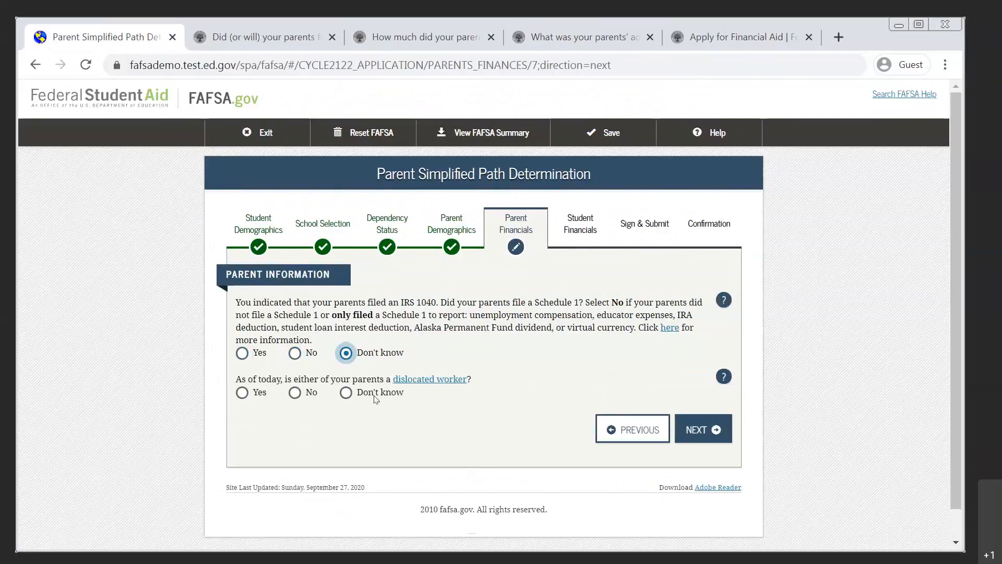
{"action": "left_click", "coordinate": [290, 397]}
Mark Medicaid, SNAP and Free or Reduced Price School Lunch as household benefits received and continue to the parents' income tax question.
{"action": "scroll", "coordinate": [568, 405], "scroll_direction": "down", "scroll_amount": 5}
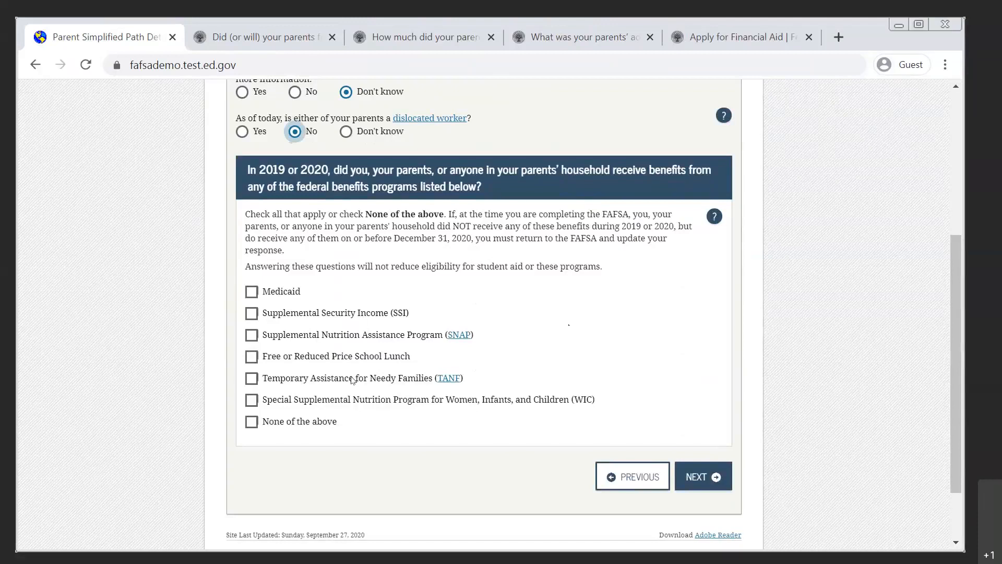
{"action": "left_click", "coordinate": [252, 425]}
{"action": "left_click", "coordinate": [251, 293]}
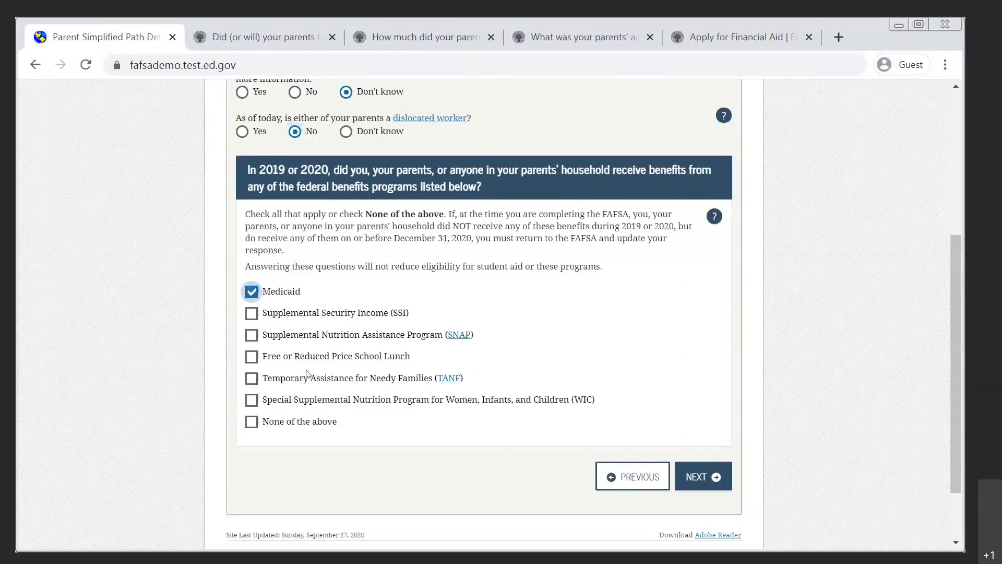
{"action": "left_click", "coordinate": [251, 335]}
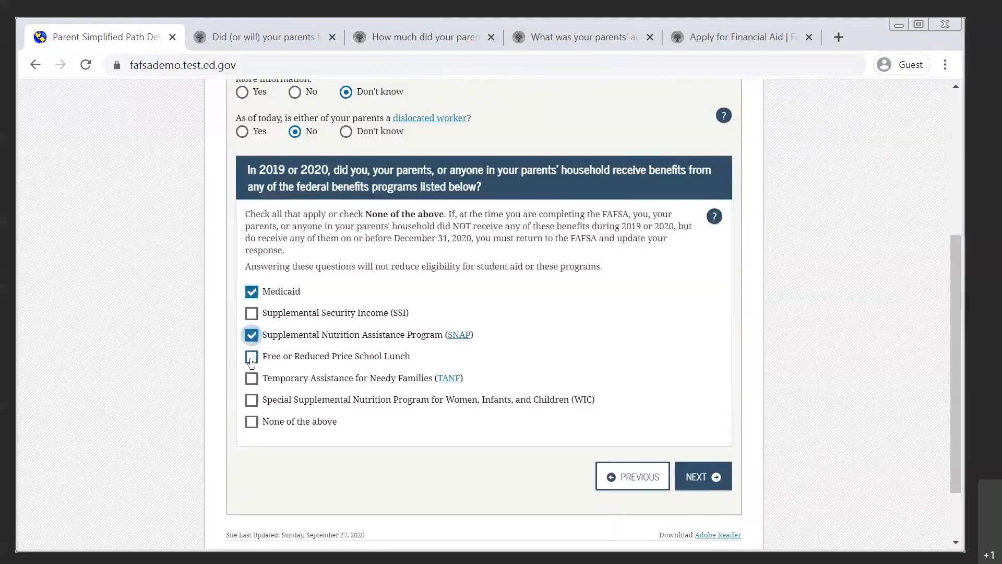
{"action": "left_click", "coordinate": [251, 359]}
{"action": "left_click", "coordinate": [702, 477]}
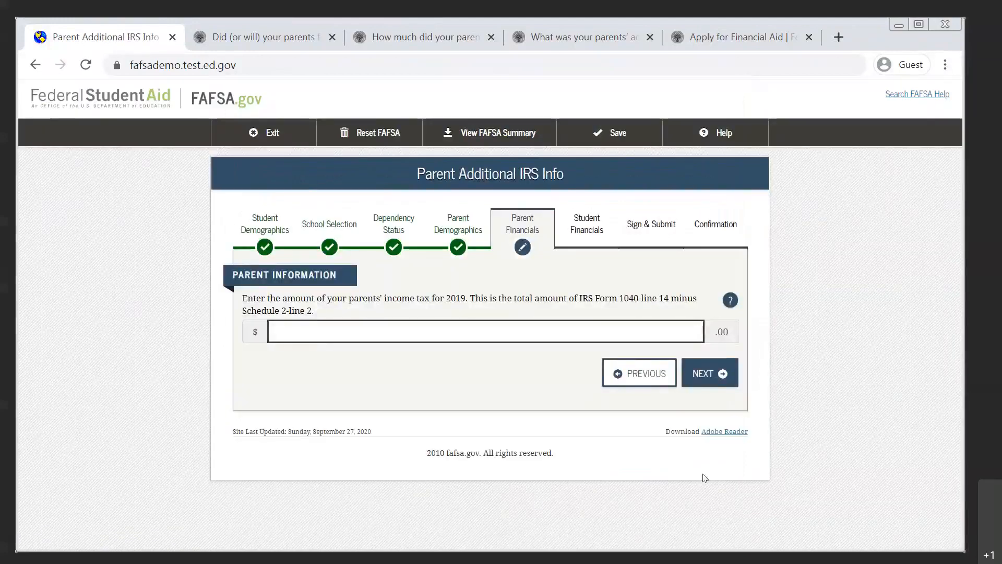
Consult the help page on the parents' 2019 income tax, examining line 14 on the sample Form 1040, and return to the form.
{"action": "left_click", "coordinate": [730, 301]}
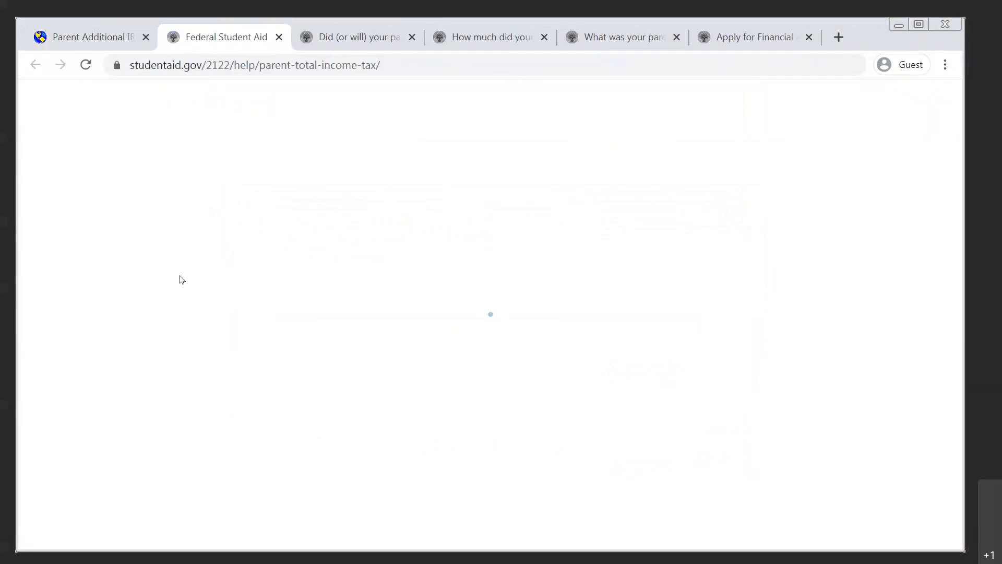
{"action": "scroll", "coordinate": [303, 349], "scroll_direction": "down", "scroll_amount": 2}
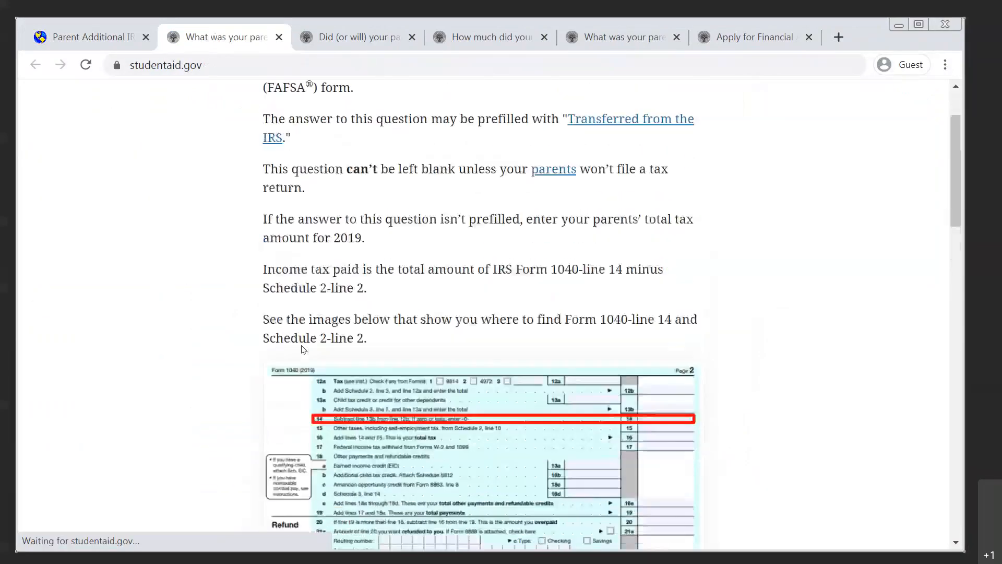
{"action": "scroll", "coordinate": [303, 348], "scroll_direction": "down", "scroll_amount": 3}
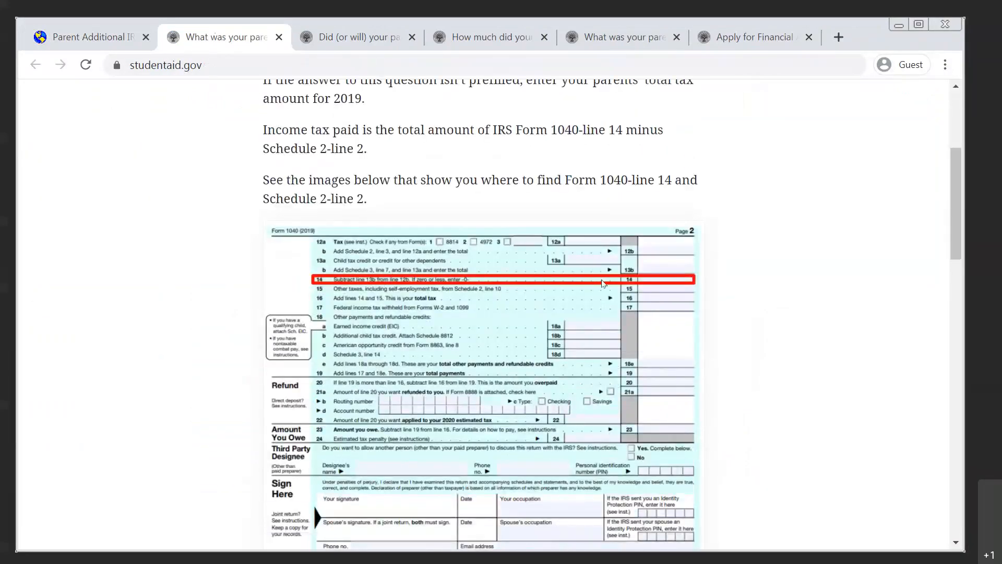
{"action": "left_click", "coordinate": [106, 37]}
Enter 1,500 as the parents' 2019 income tax and continue to the questions for tax filers only.
{"action": "type", "text": "15000"}
{"action": "key", "text": "BackSpace"}
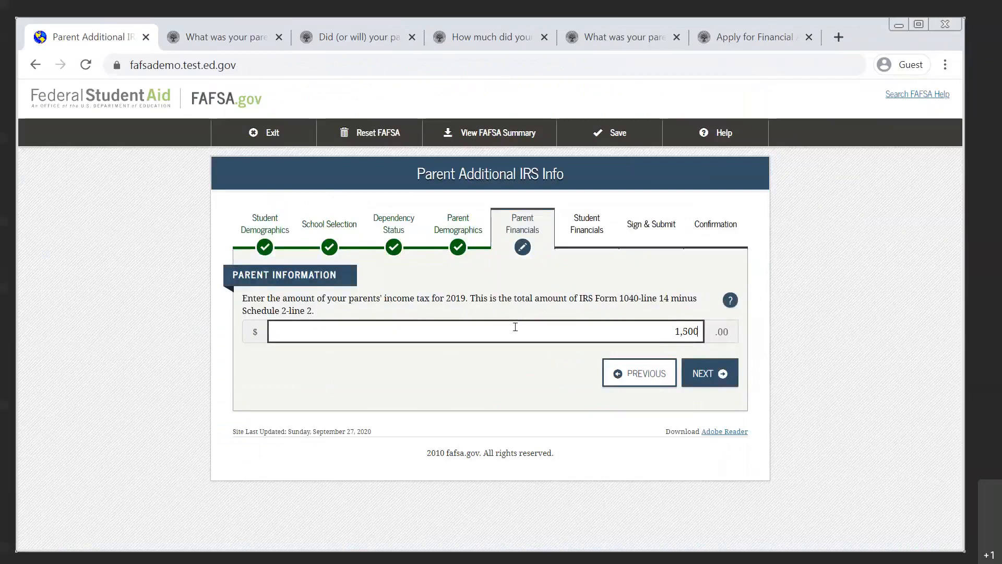
{"action": "left_click", "coordinate": [714, 376]}
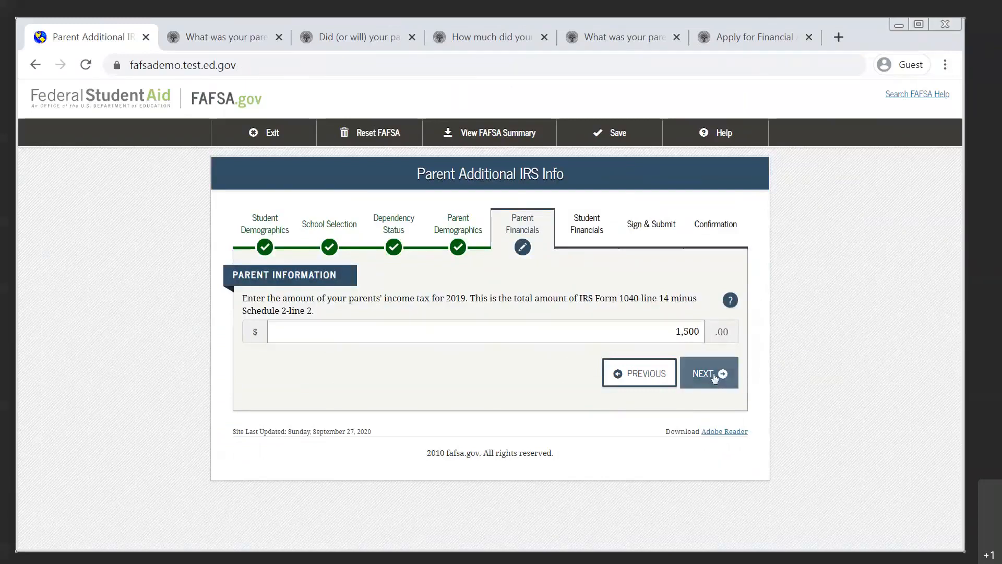
Review the tax-filer items, check the help page on untaxed IRA distributions and pensions for lines 4a and 4b, and return to the form.
{"action": "scroll", "coordinate": [717, 376], "scroll_direction": "down", "scroll_amount": 2}
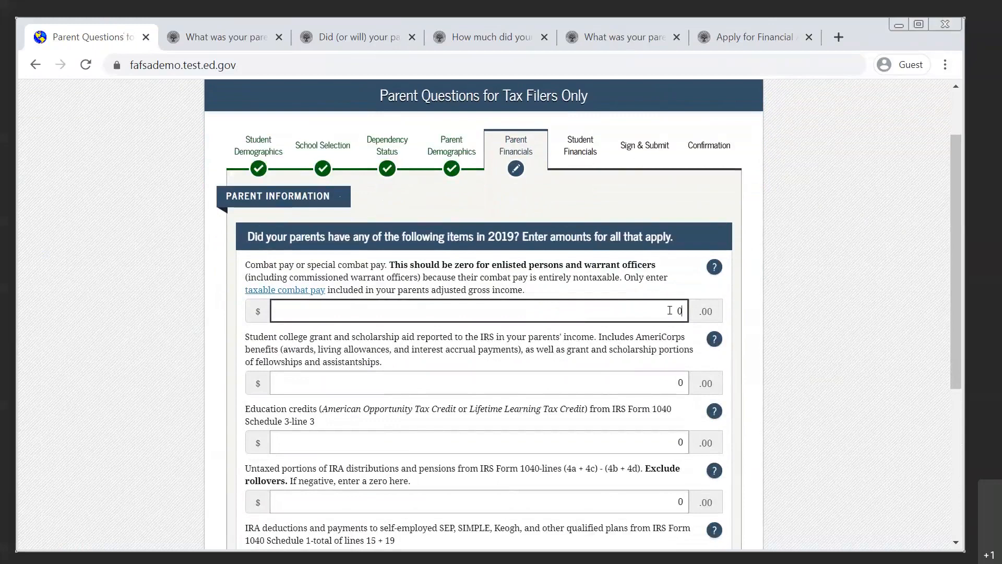
{"action": "scroll", "coordinate": [614, 371], "scroll_direction": "down", "scroll_amount": 1}
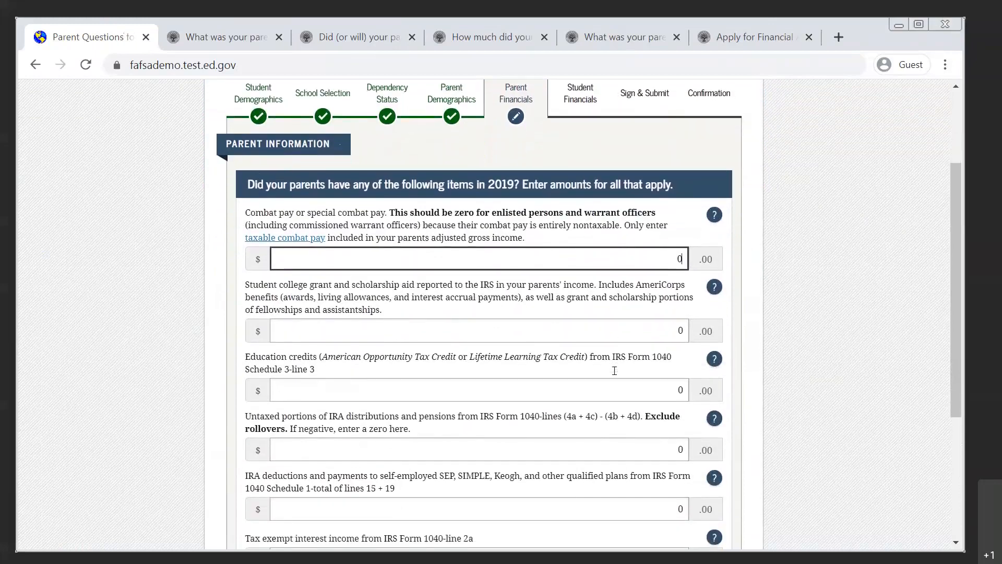
{"action": "scroll", "coordinate": [617, 377], "scroll_direction": "down", "scroll_amount": 2}
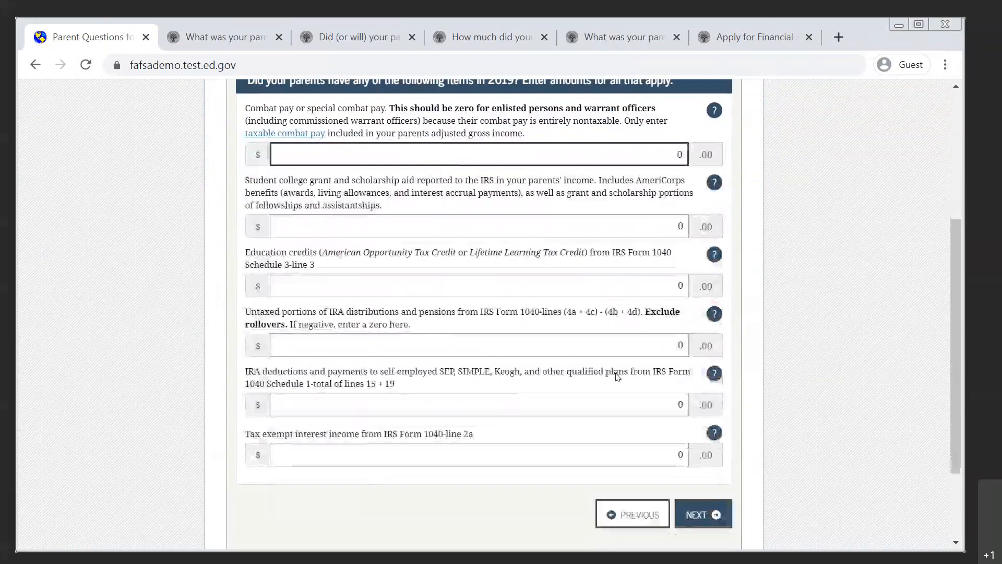
{"action": "left_click", "coordinate": [713, 314]}
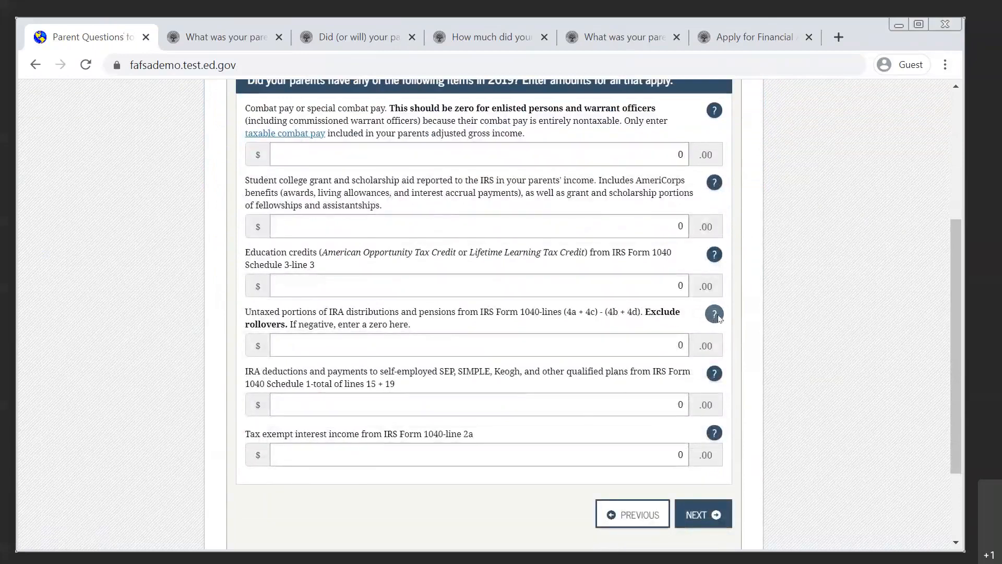
{"action": "scroll", "coordinate": [407, 411], "scroll_direction": "down", "scroll_amount": 8}
{"action": "scroll", "coordinate": [407, 412], "scroll_direction": "down", "scroll_amount": 2}
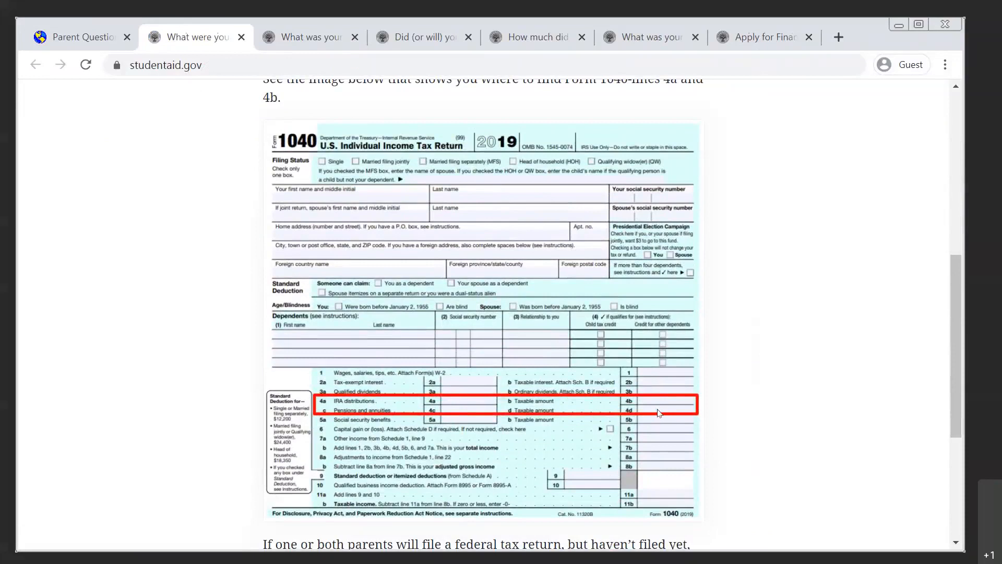
{"action": "left_click", "coordinate": [90, 36]}
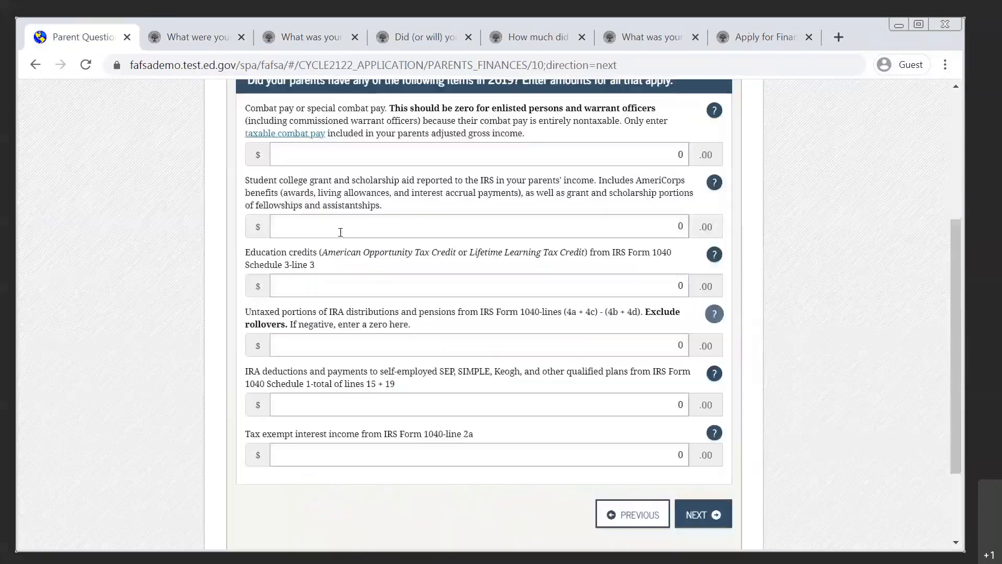
Leave all tax-filer and additional financial amounts at 0 and continue to the parents' untaxed income.
{"action": "left_click", "coordinate": [709, 516]}
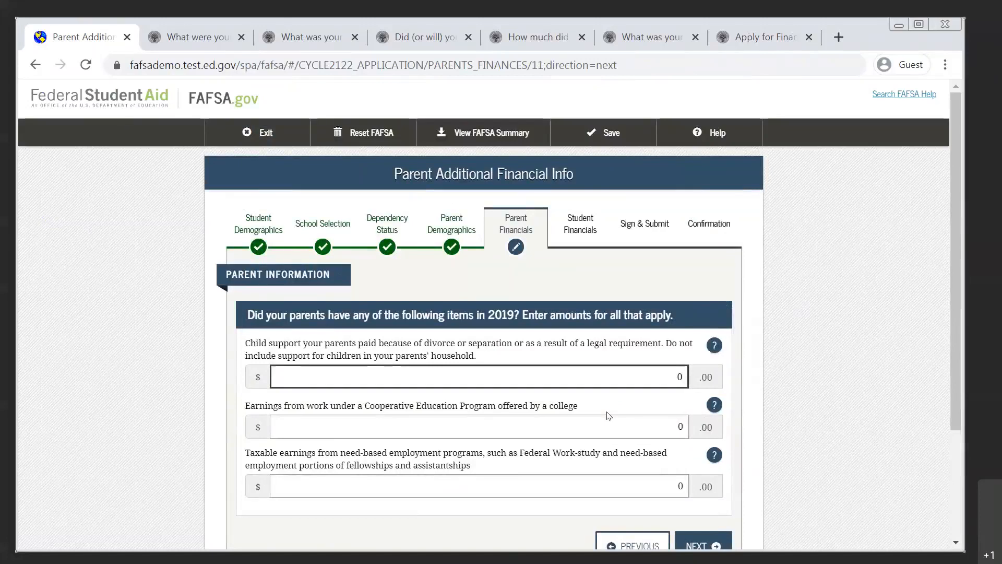
{"action": "scroll", "coordinate": [609, 415], "scroll_direction": "down", "scroll_amount": 2}
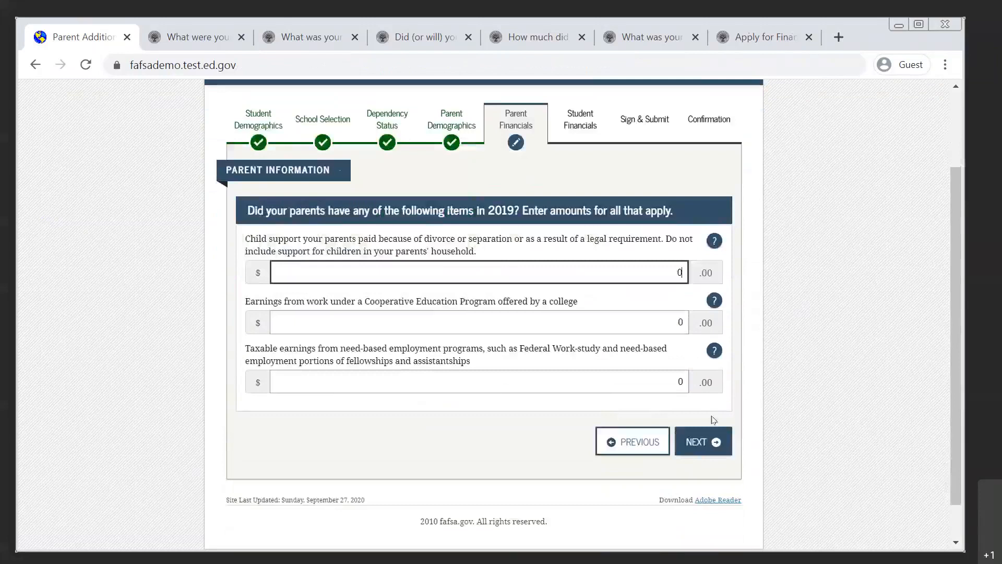
{"action": "left_click", "coordinate": [704, 440]}
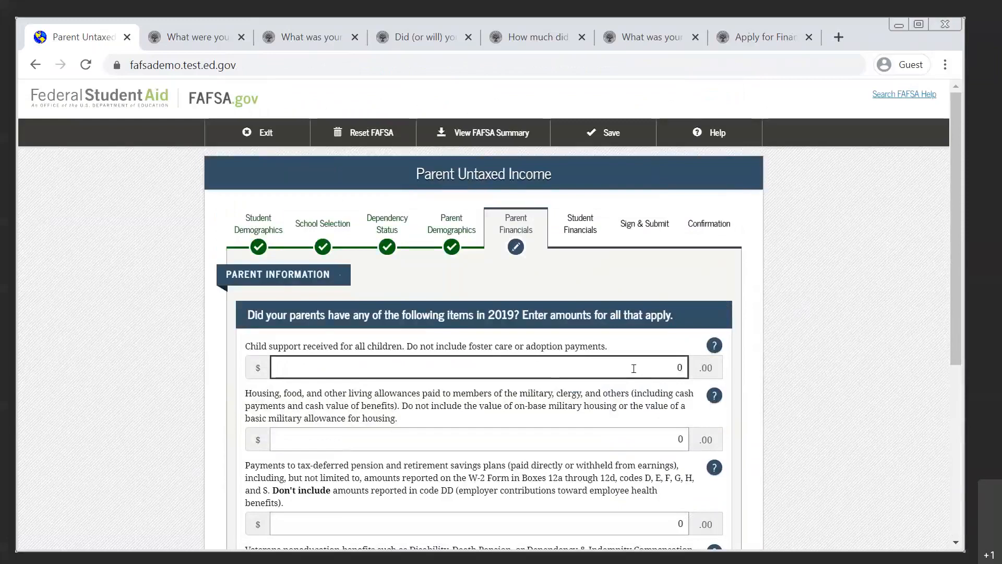
Try 12000 as the parents' child support received for all children and reset the amount to 0.
{"action": "scroll", "coordinate": [634, 368], "scroll_direction": "down", "scroll_amount": 1}
{"action": "left_click_drag", "start_coordinate": [631, 340], "coordinate": [694, 347]}
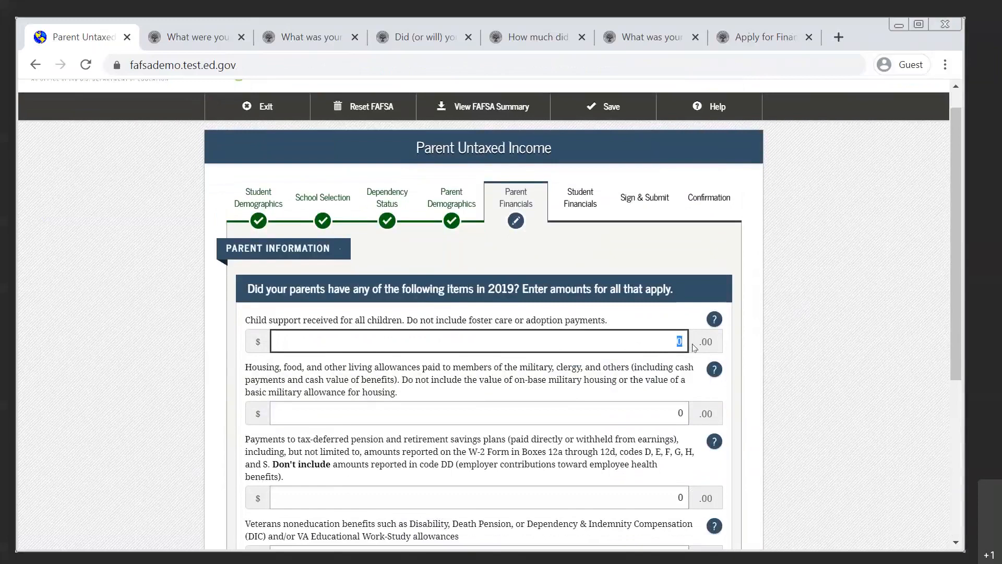
{"action": "type", "text": "12000"}
{"action": "key", "text": "BackSpace"}
{"action": "key", "text": "BackSpace"}
{"action": "key", "text": "BackSpace"}
{"action": "key", "text": "BackSpace"}
{"action": "key", "text": "BackSpace"}
{"action": "type", "text": "0"}
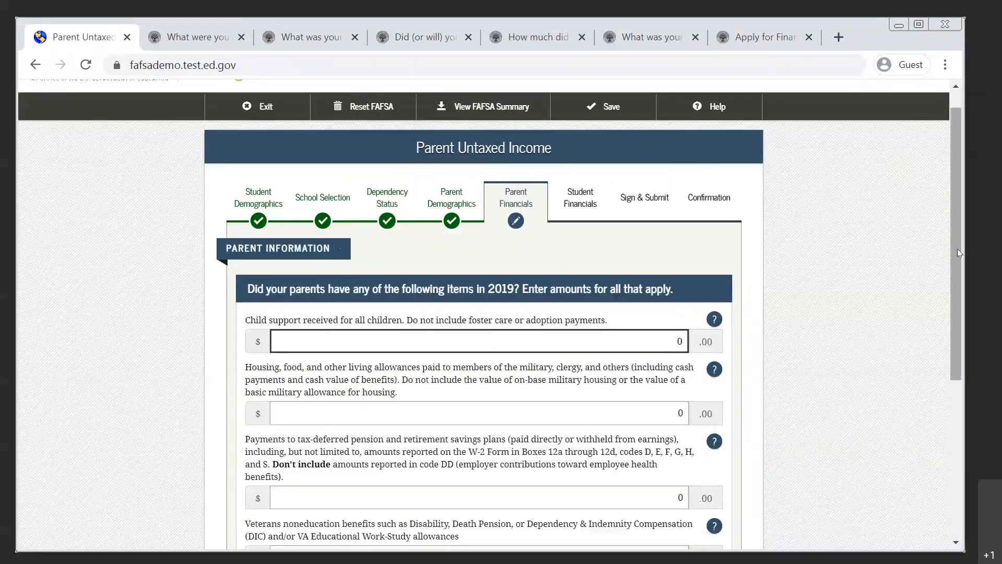
Review the untaxed income items, read the help page on tax-deferred pension payments and the W-2 boxes 12a to 12d, and return to the form.
{"action": "scroll", "coordinate": [956, 249], "scroll_direction": "down", "scroll_amount": 2}
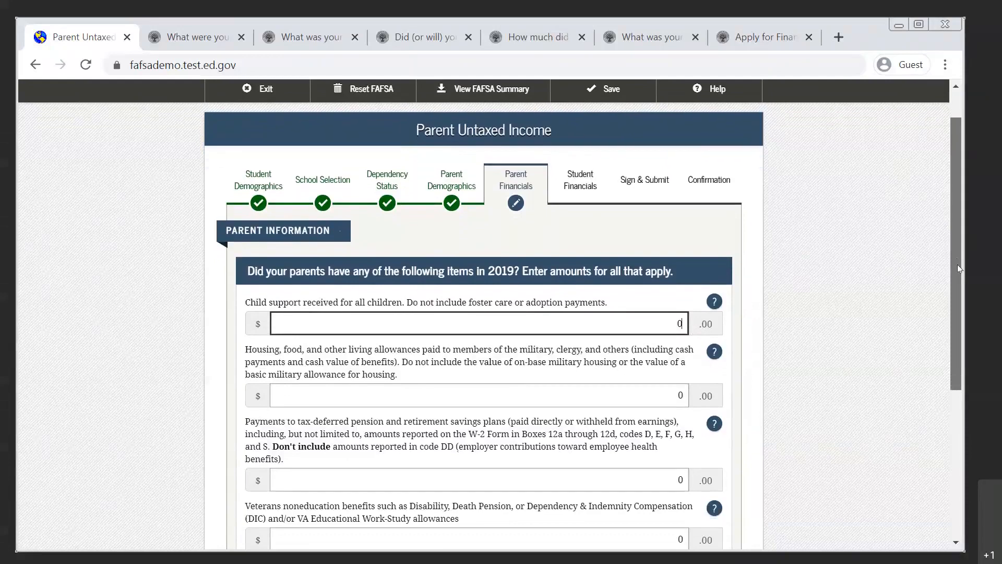
{"action": "scroll", "coordinate": [957, 293], "scroll_direction": "down", "scroll_amount": 2}
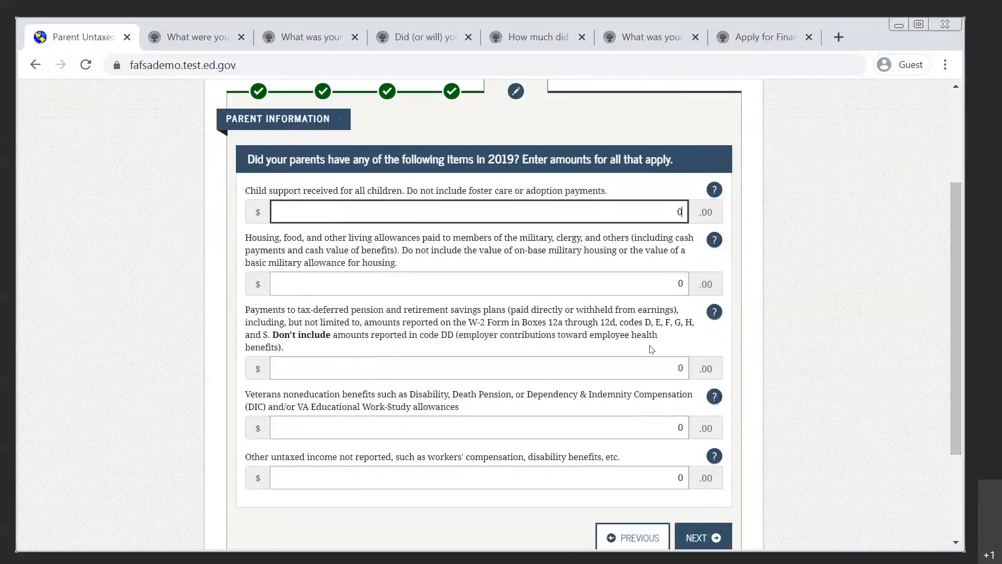
{"action": "left_click_drag", "start_coordinate": [254, 310], "coordinate": [507, 316]}
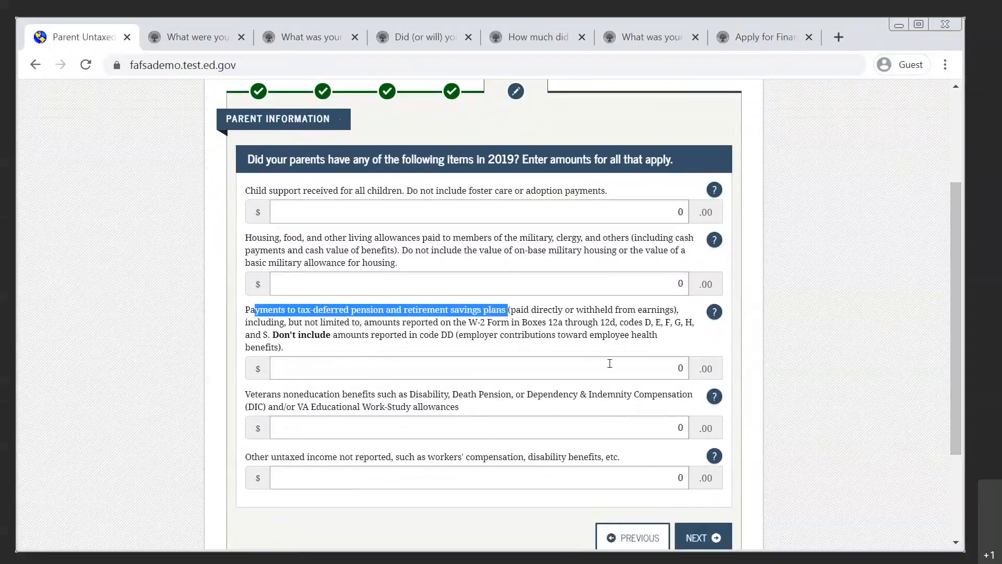
{"action": "left_click", "coordinate": [609, 364]}
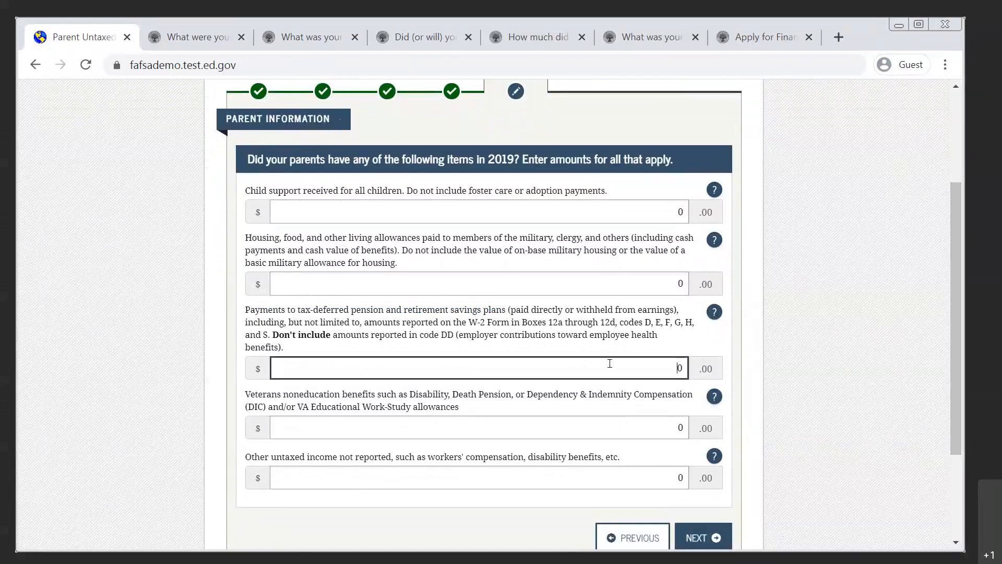
{"action": "left_click", "coordinate": [714, 312]}
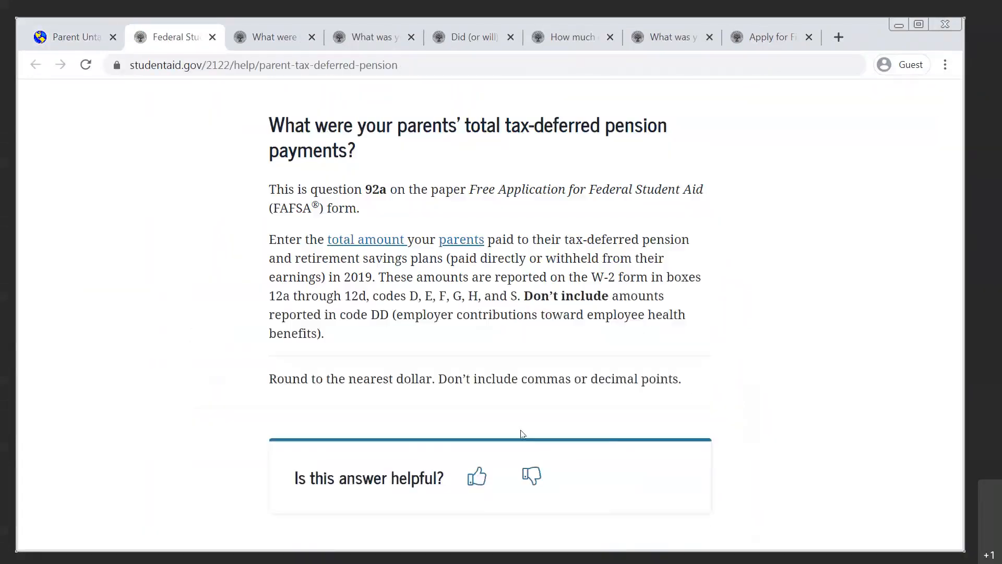
{"action": "scroll", "coordinate": [522, 433], "scroll_direction": "down", "scroll_amount": 2}
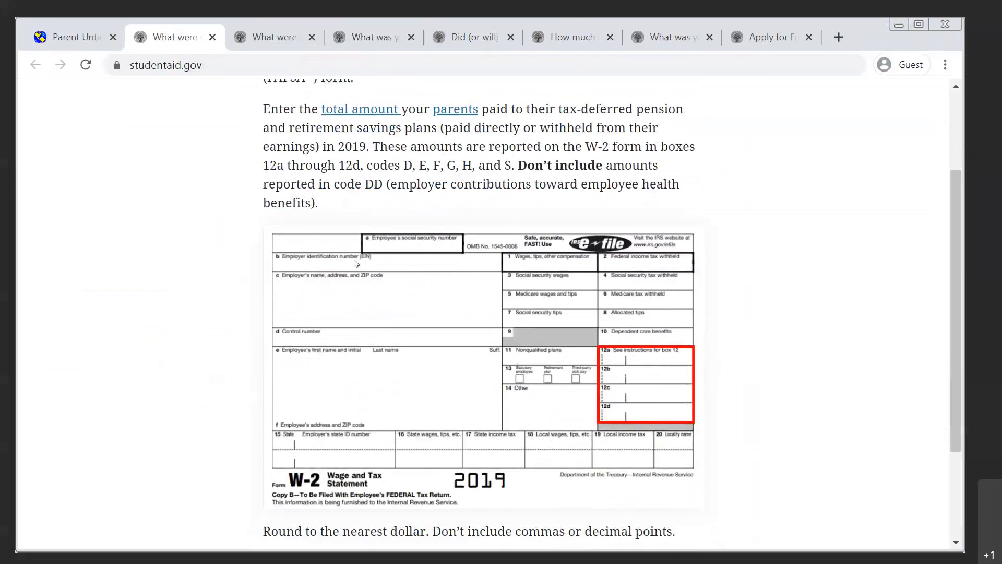
{"action": "scroll", "coordinate": [416, 295], "scroll_direction": "up", "scroll_amount": 2}
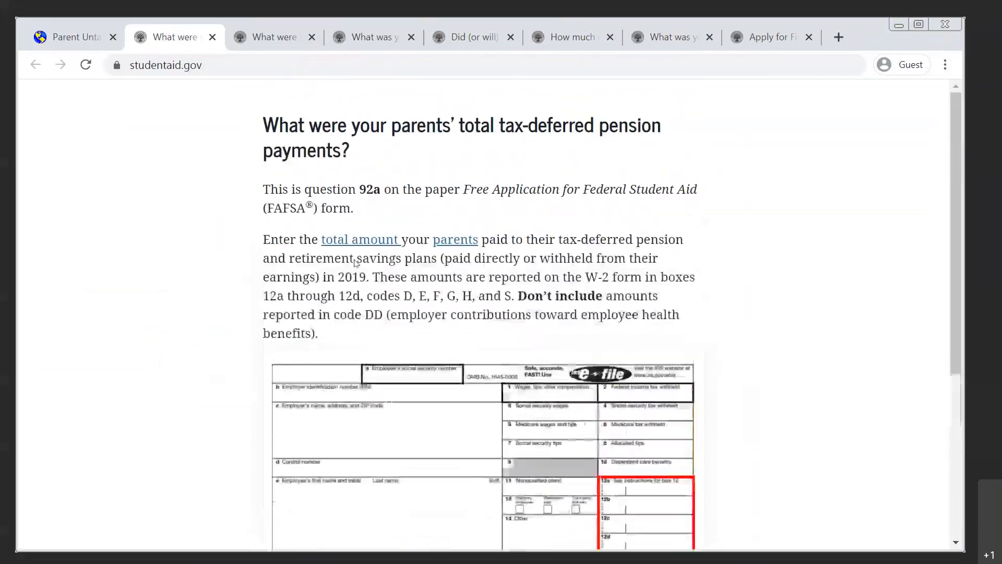
{"action": "double_click", "coordinate": [421, 295]}
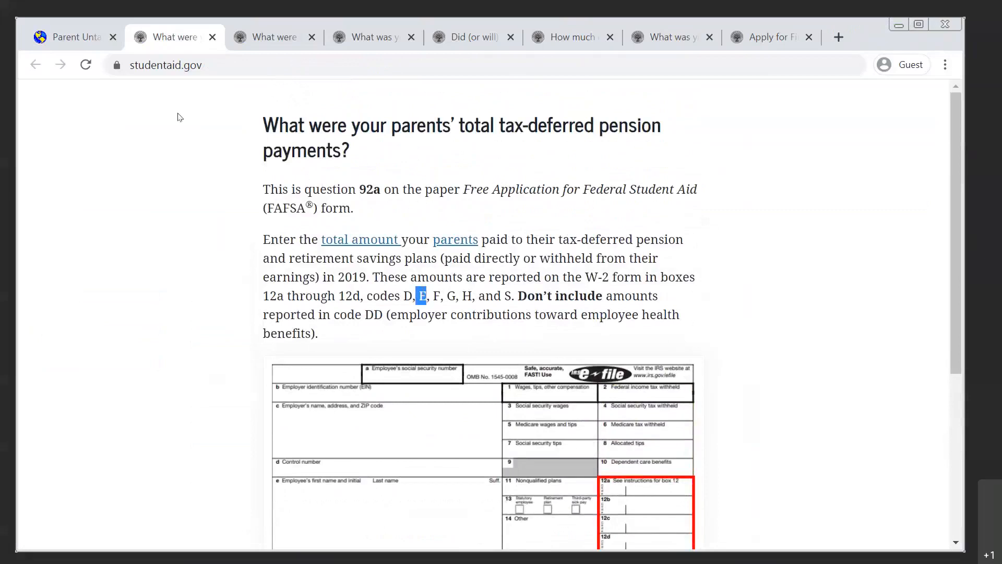
{"action": "left_click", "coordinate": [79, 42]}
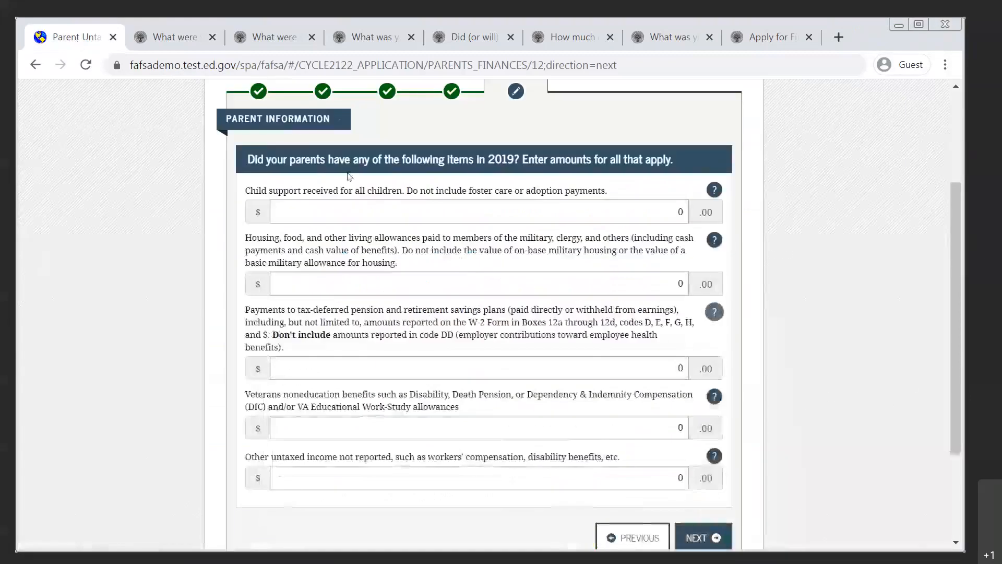
Enter 1,000 as payments to tax-deferred pension and retirement savings plans, leave other untaxed income at 0, and continue to the parents' assets.
{"action": "left_click", "coordinate": [609, 371]}
{"action": "type", "text": "100"}
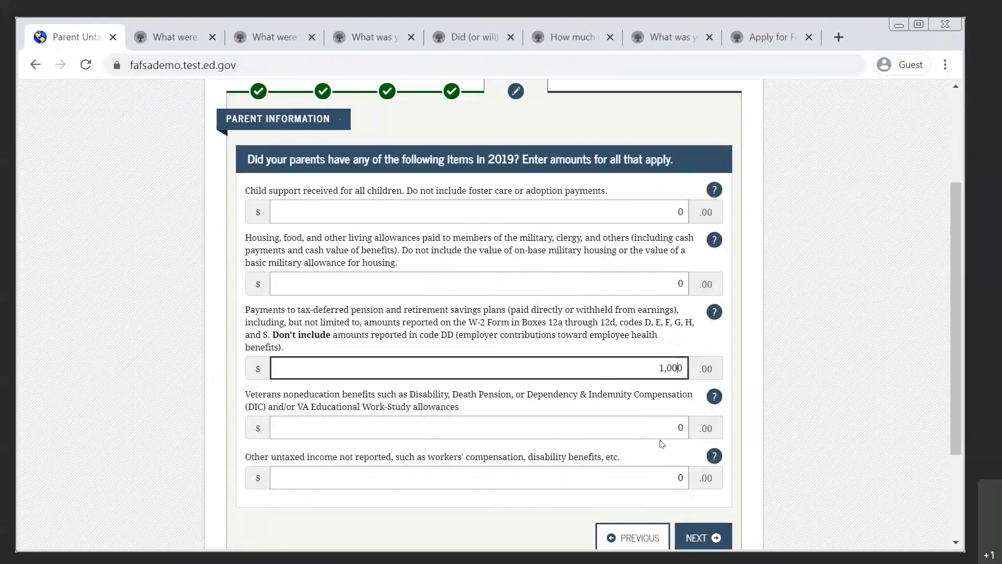
{"action": "scroll", "coordinate": [790, 383], "scroll_direction": "down", "scroll_amount": 2}
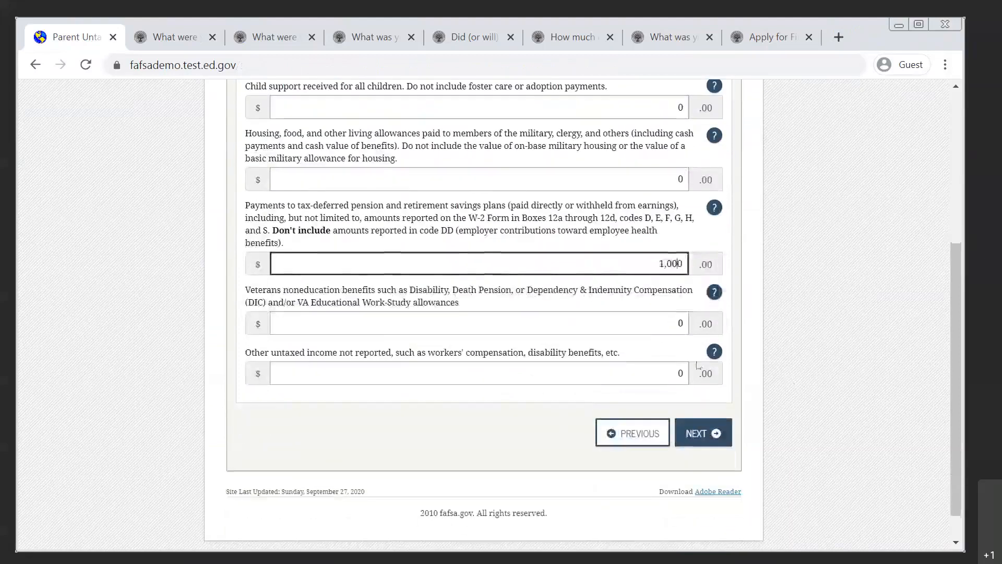
{"action": "left_click", "coordinate": [580, 375]}
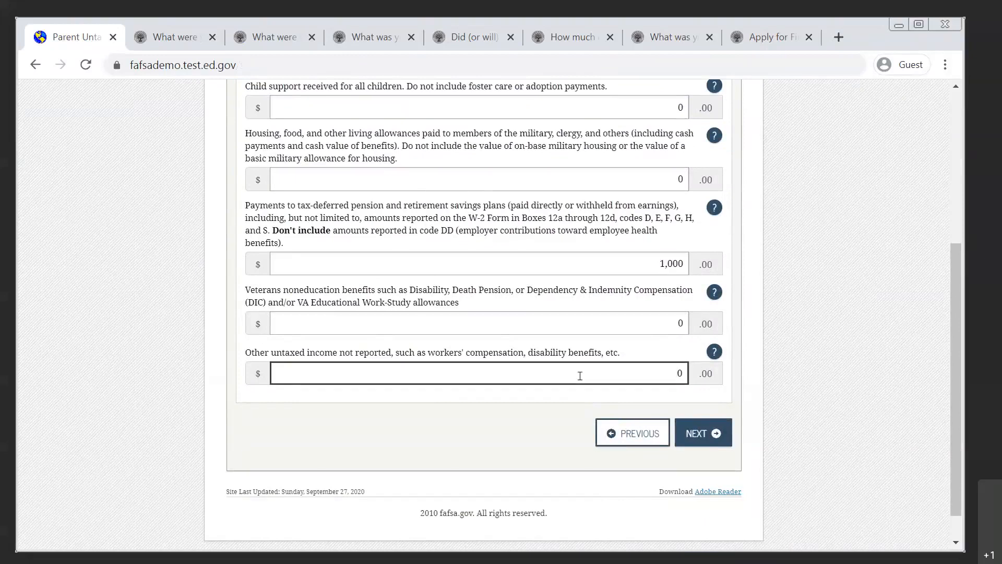
{"action": "left_click", "coordinate": [697, 435]}
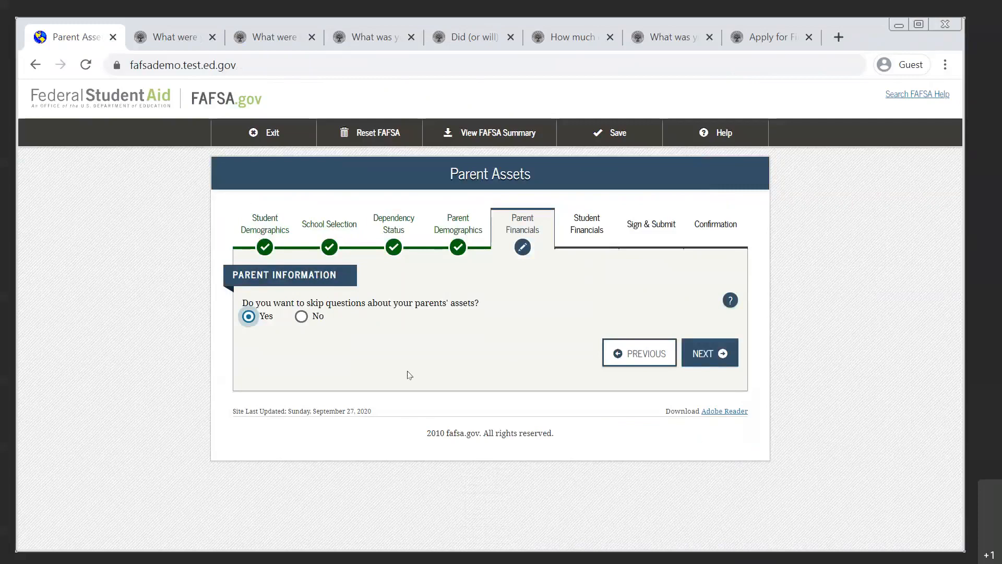
Choose not to skip the parents' asset questions and read the help page on the parents' cash, savings and checking balance.
{"action": "left_click", "coordinate": [301, 317]}
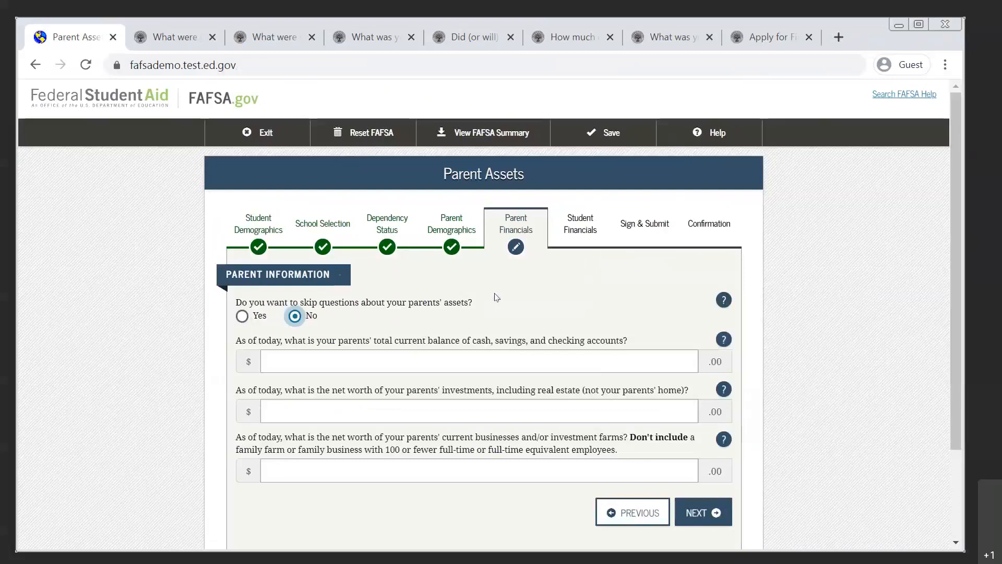
{"action": "scroll", "coordinate": [496, 297], "scroll_direction": "down", "scroll_amount": 3}
{"action": "left_click", "coordinate": [581, 242]}
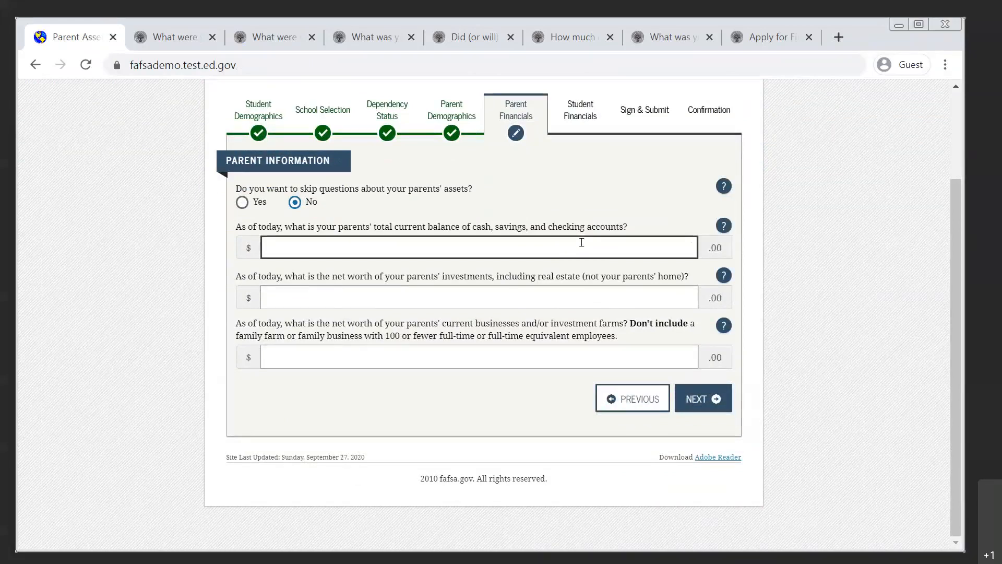
{"action": "left_click", "coordinate": [724, 227]}
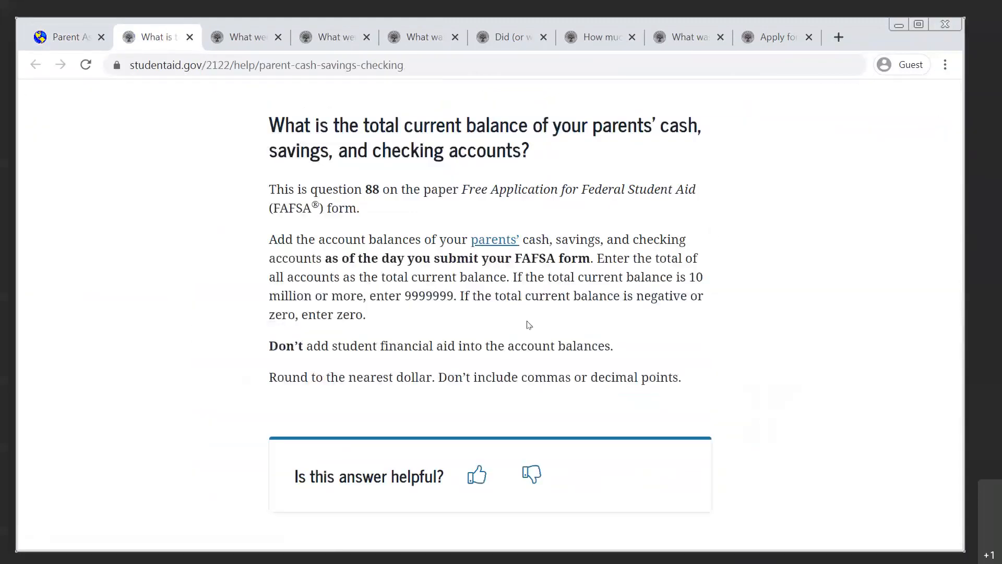
{"action": "left_click", "coordinate": [68, 46]}
Read the help page on the net worth of the parents' investments and return to the form.
{"action": "left_click", "coordinate": [722, 274]}
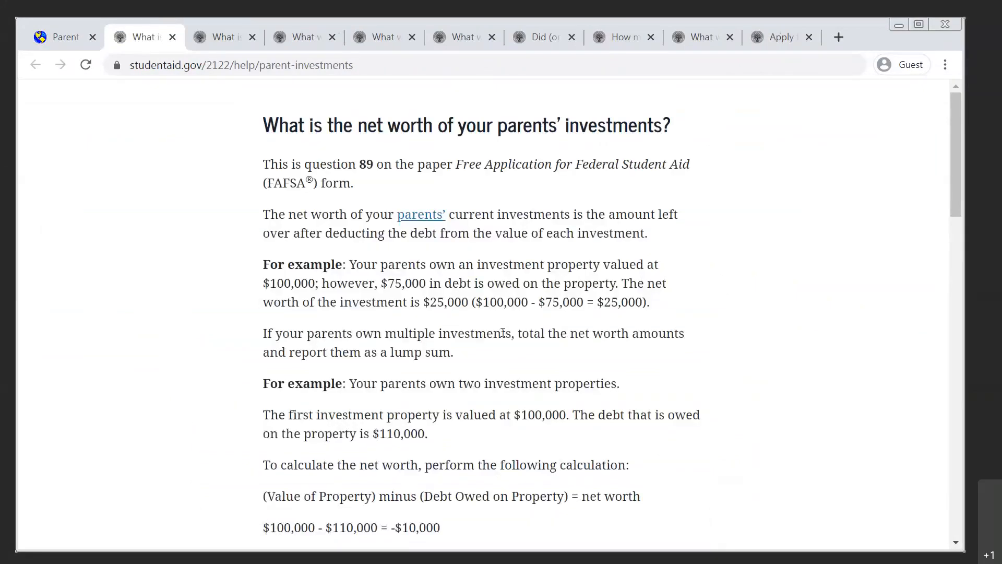
{"action": "scroll", "coordinate": [504, 335], "scroll_direction": "down", "scroll_amount": 5}
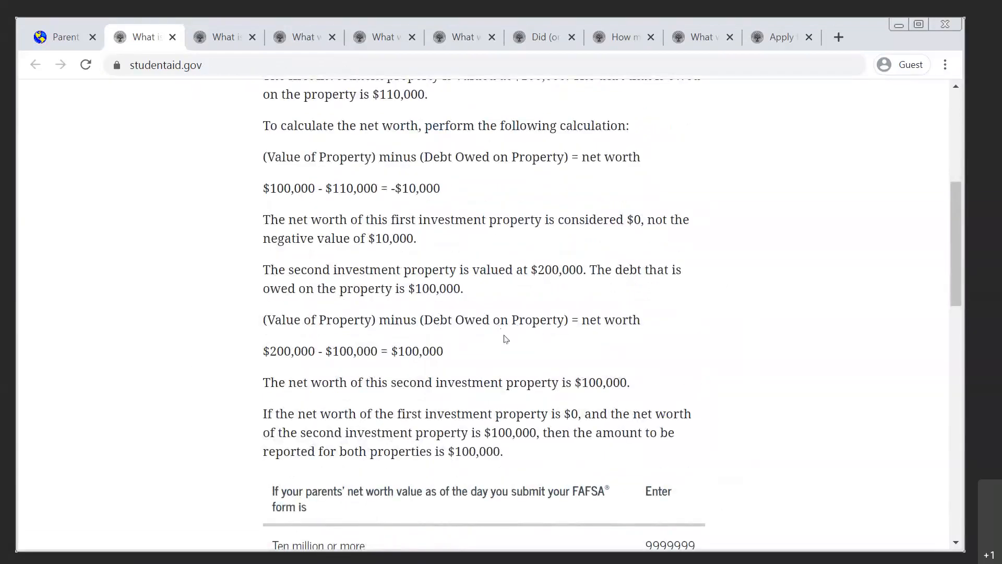
{"action": "scroll", "coordinate": [504, 337], "scroll_direction": "up", "scroll_amount": 5}
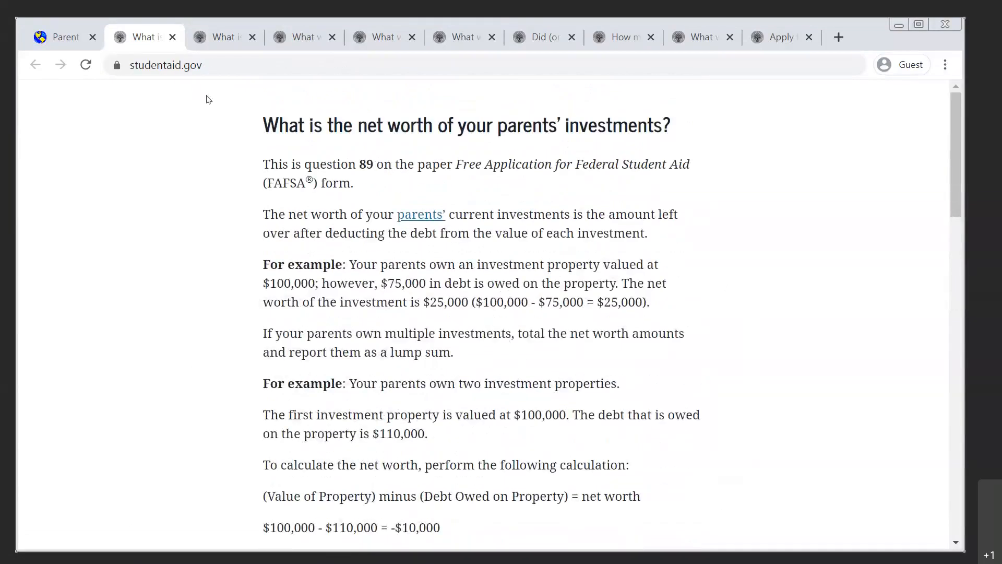
{"action": "left_click", "coordinate": [61, 35]}
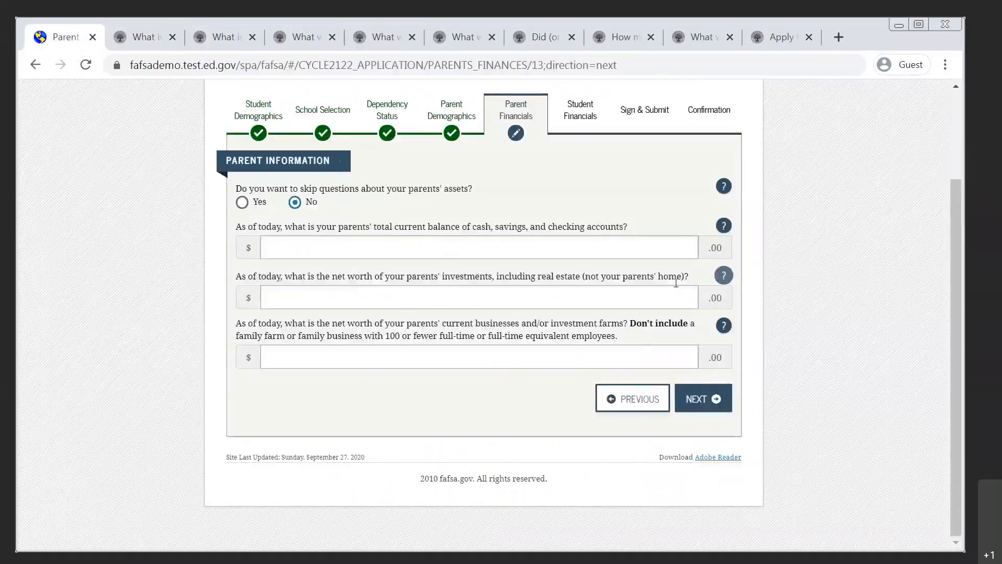
Choose to skip the questions about the parents' assets and continue to the student's tax filing status.
{"action": "left_click", "coordinate": [674, 252]}
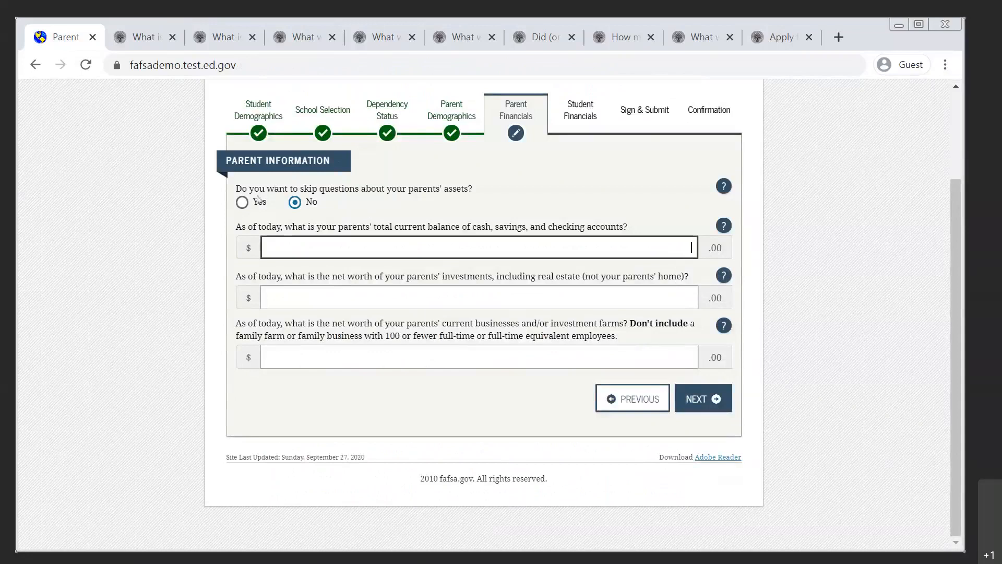
{"action": "left_click", "coordinate": [243, 203]}
{"action": "left_click", "coordinate": [710, 359]}
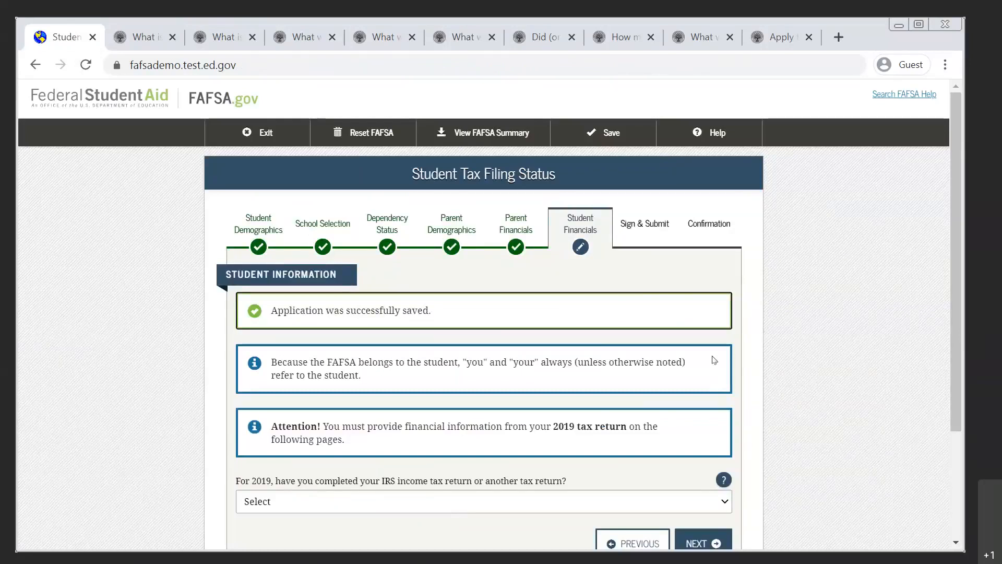
Set the student's 2019 tax return status to Not going to file and continue to the student's income from work.
{"action": "left_click_drag", "start_coordinate": [957, 256], "coordinate": [952, 328]}
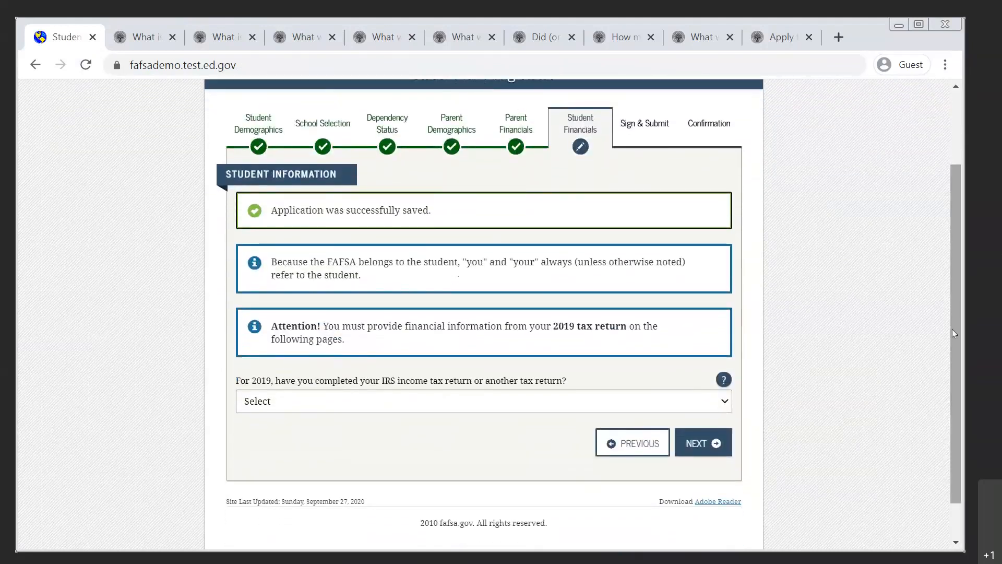
{"action": "left_click", "coordinate": [647, 406]}
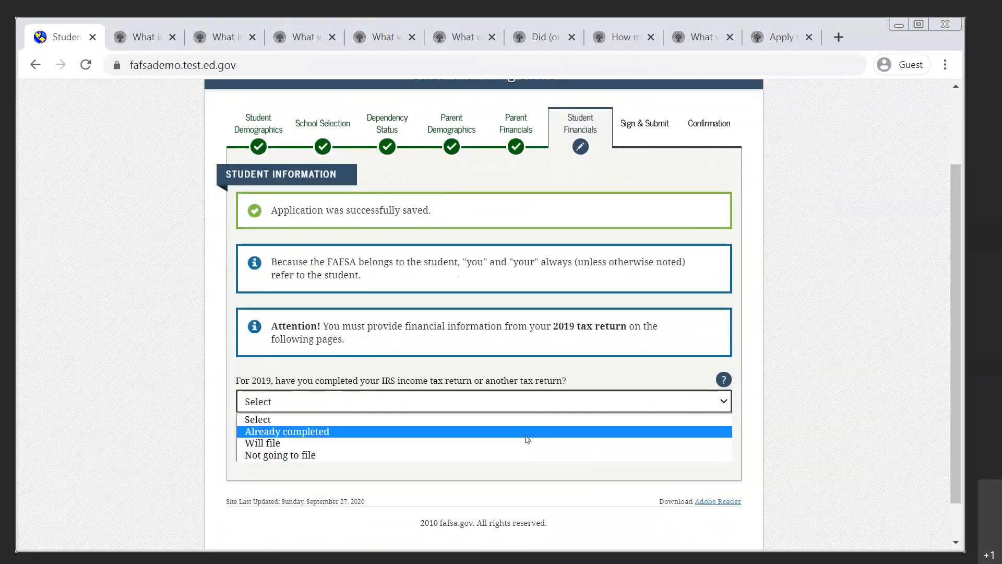
{"action": "left_click", "coordinate": [520, 455]}
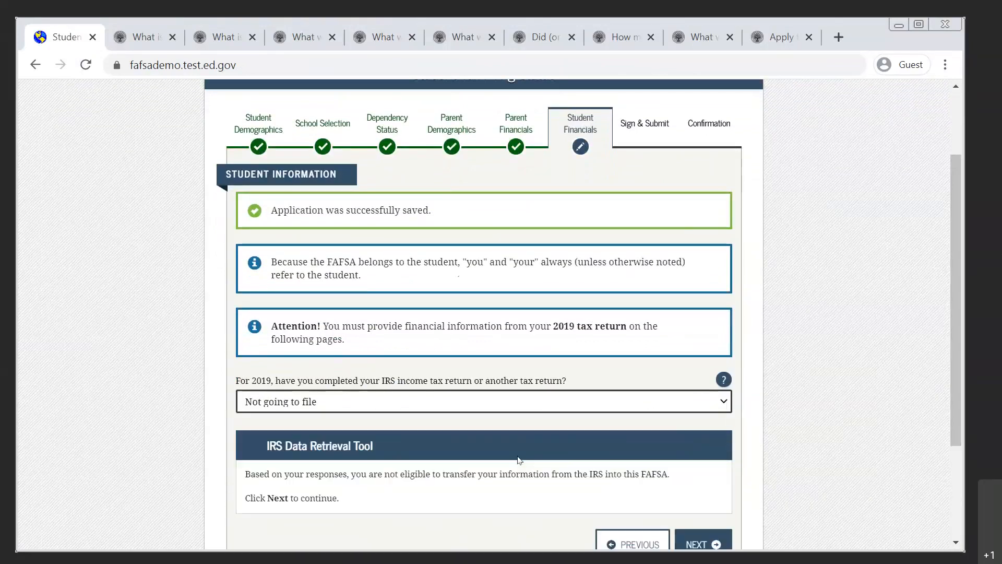
{"action": "scroll", "coordinate": [519, 460], "scroll_direction": "down", "scroll_amount": 2}
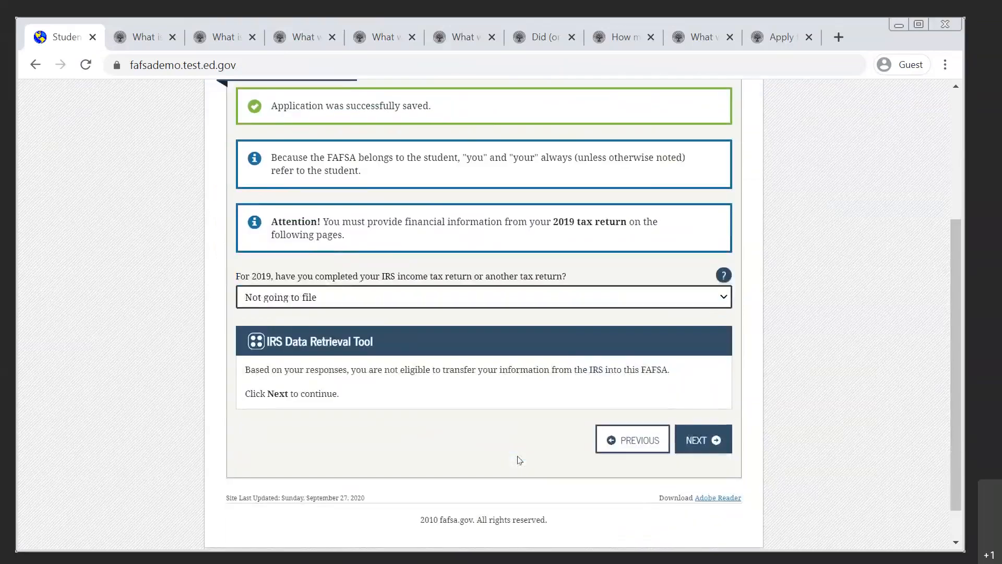
{"action": "left_click", "coordinate": [706, 443]}
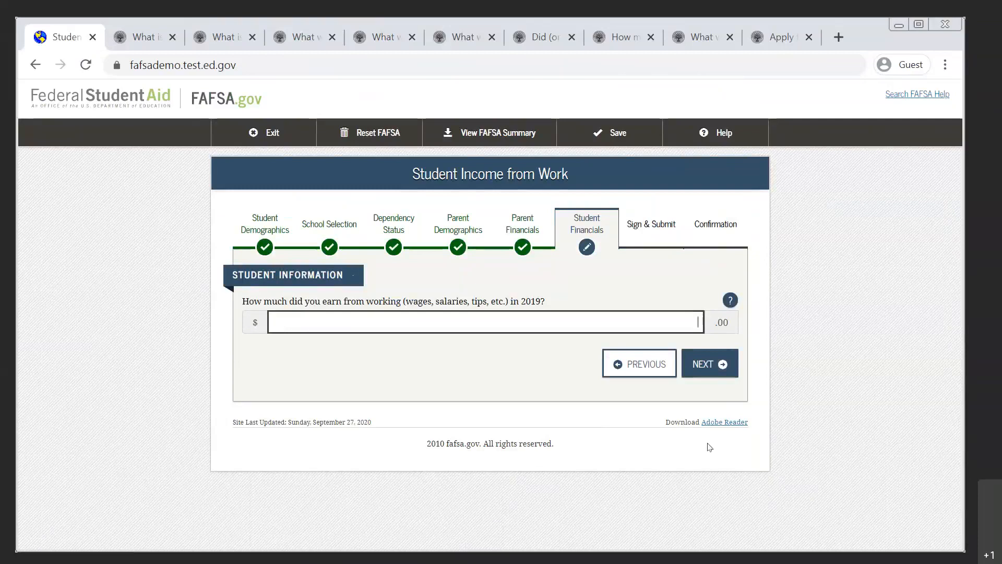
Enter 3000 as the student's 2019 earnings, leave the additional financial and untaxed income amounts at 0, and continue to the student's assets.
{"action": "type", "text": "3000"}
{"action": "left_click", "coordinate": [711, 366]}
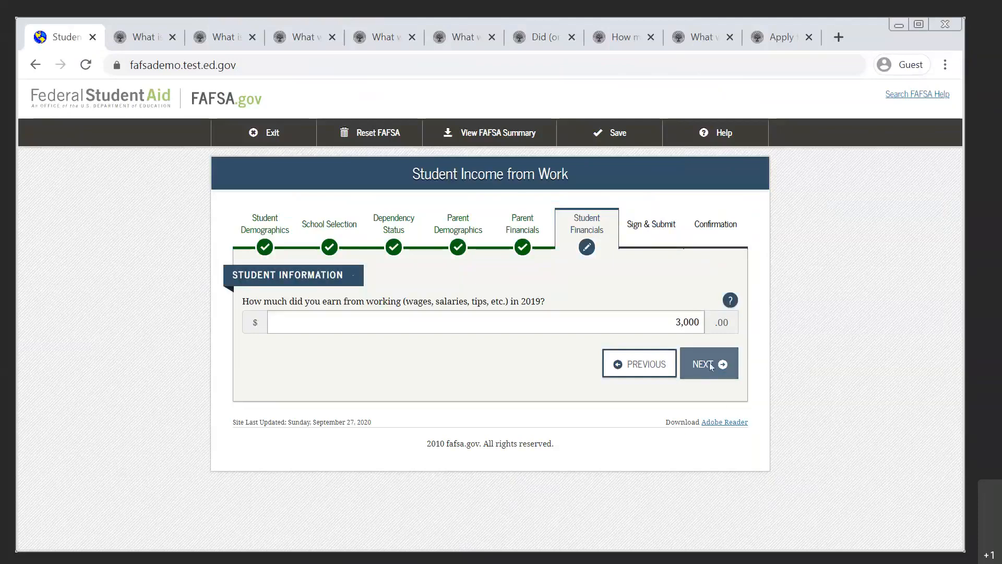
{"action": "scroll", "coordinate": [711, 365], "scroll_direction": "down", "scroll_amount": 2}
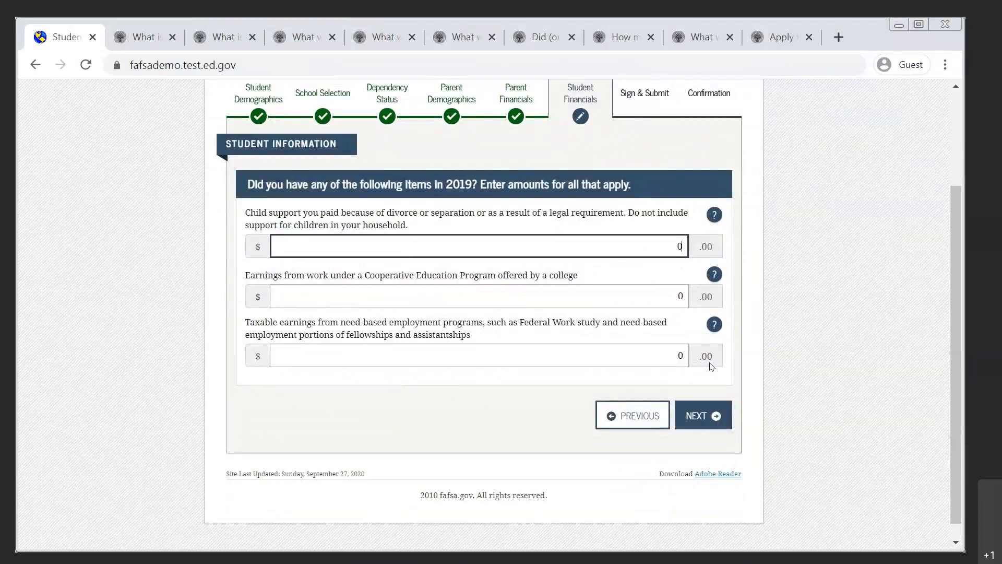
{"action": "left_click", "coordinate": [703, 421]}
{"action": "left_click", "coordinate": [703, 423]}
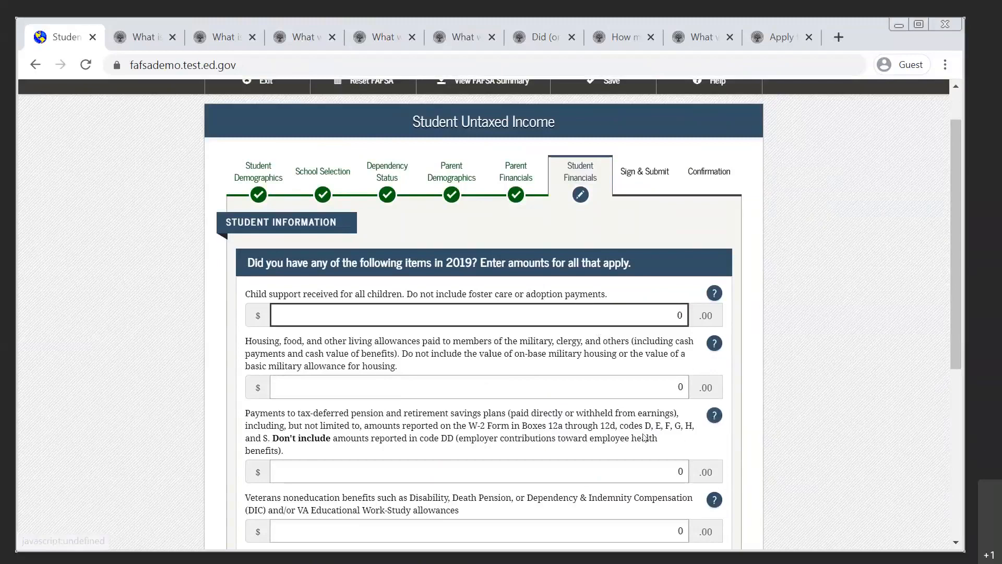
{"action": "scroll", "coordinate": [647, 437], "scroll_direction": "down", "scroll_amount": 5}
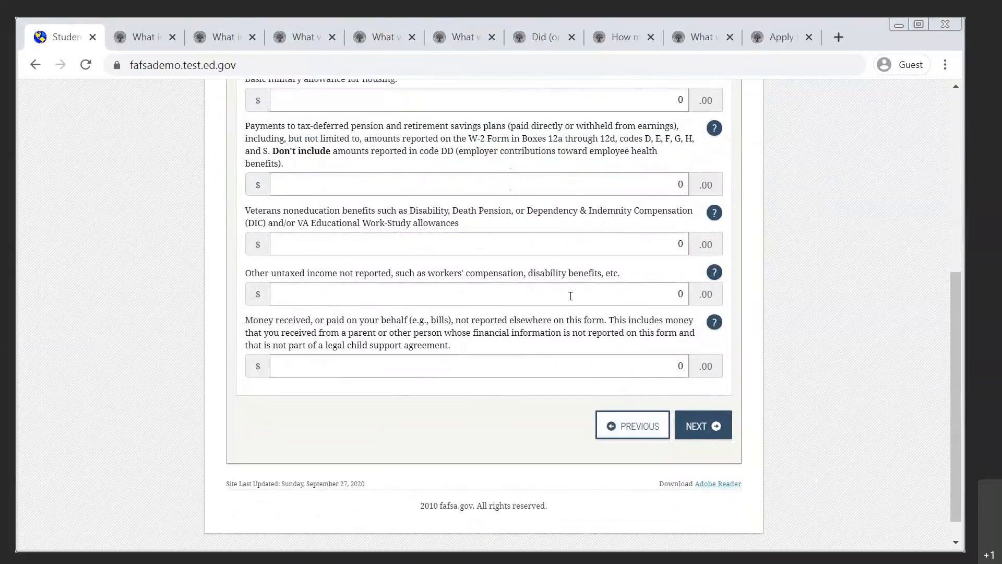
{"action": "left_click", "coordinate": [699, 431]}
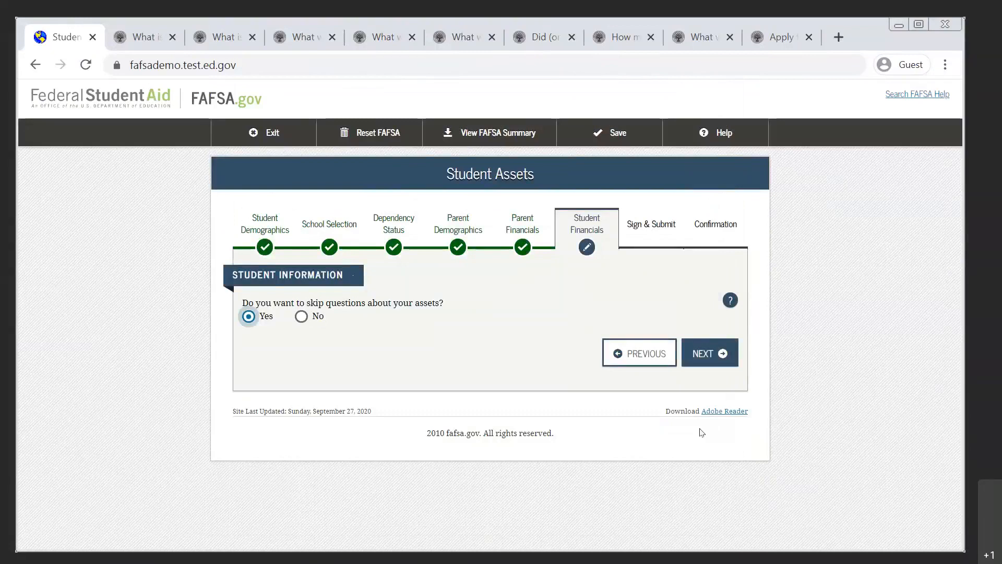
Show the student's asset questions, choose to skip them after all, and continue past the preparer question with No.
{"action": "left_click", "coordinate": [302, 317]}
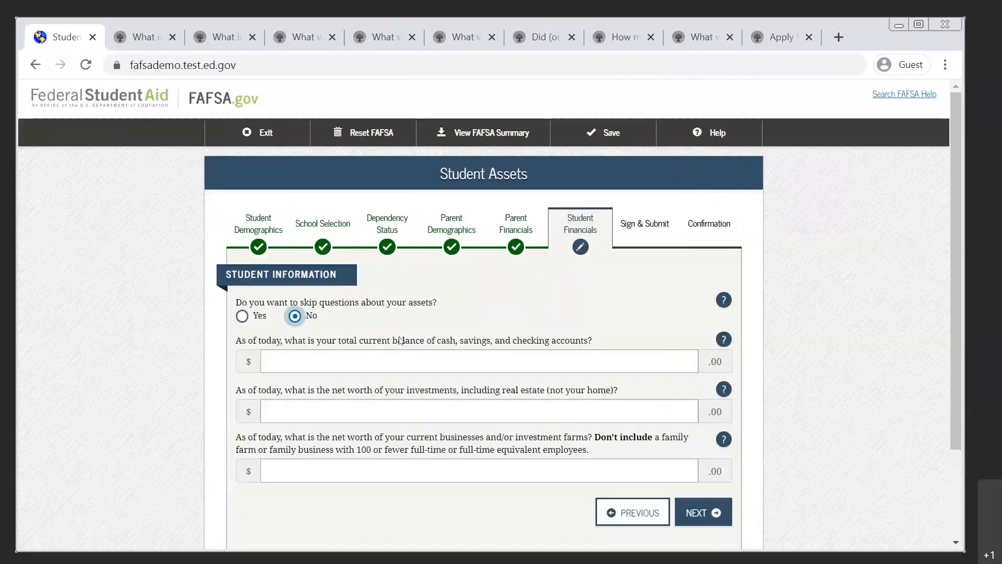
{"action": "left_click", "coordinate": [422, 354]}
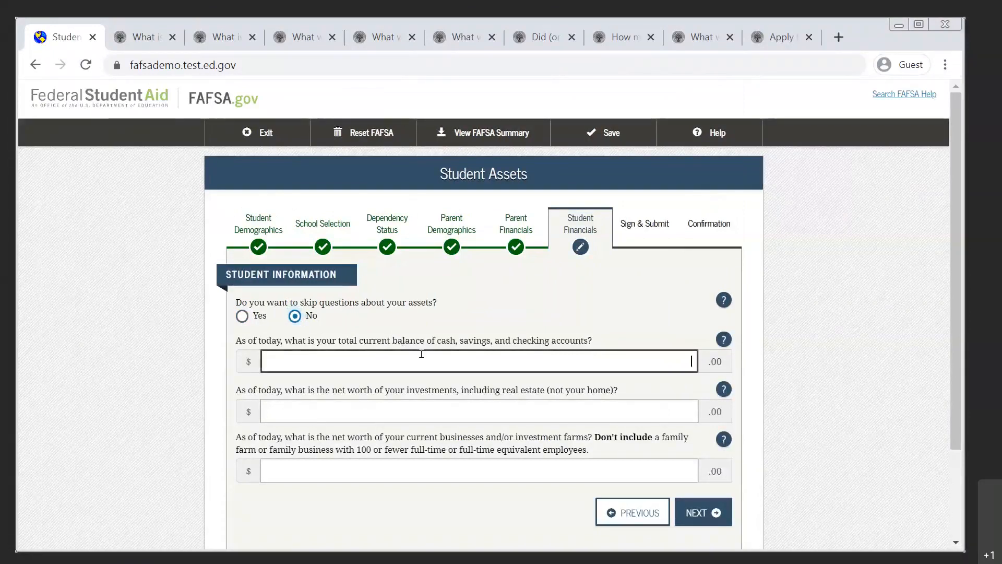
{"action": "left_click", "coordinate": [242, 316]}
{"action": "left_click", "coordinate": [704, 366]}
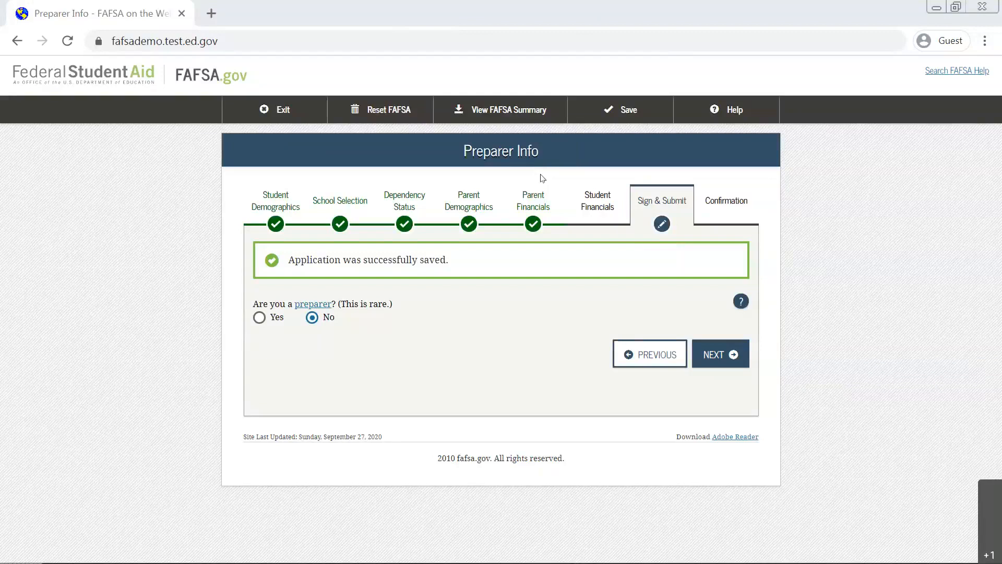
{"action": "left_click", "coordinate": [717, 355]}
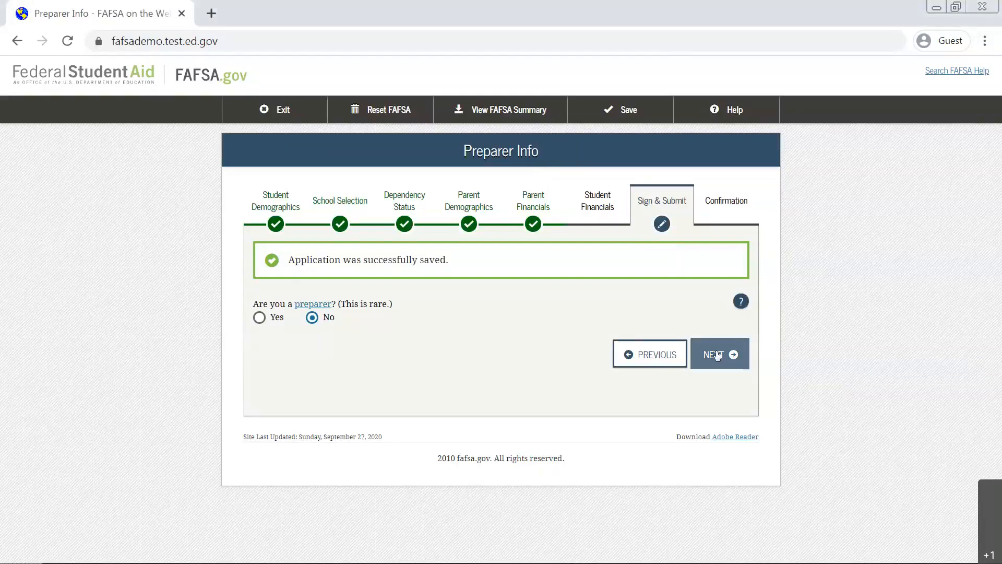
Review the 2021-2022 FAFSA summary from the student demographics through the financial sections to Sign & Submit.
{"action": "scroll", "coordinate": [718, 350], "scroll_direction": "down", "scroll_amount": 1}
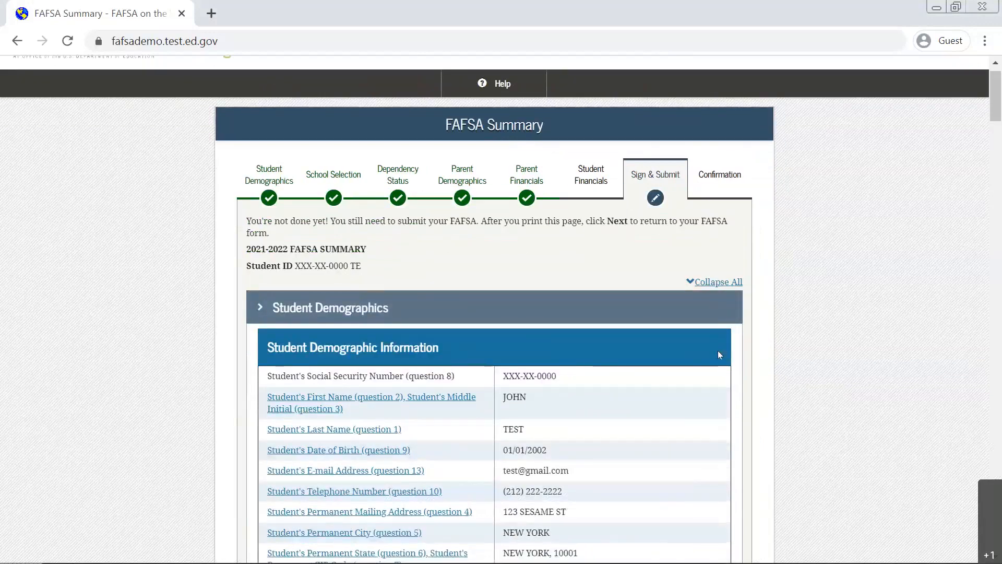
{"action": "scroll", "coordinate": [719, 354], "scroll_direction": "down", "scroll_amount": 3}
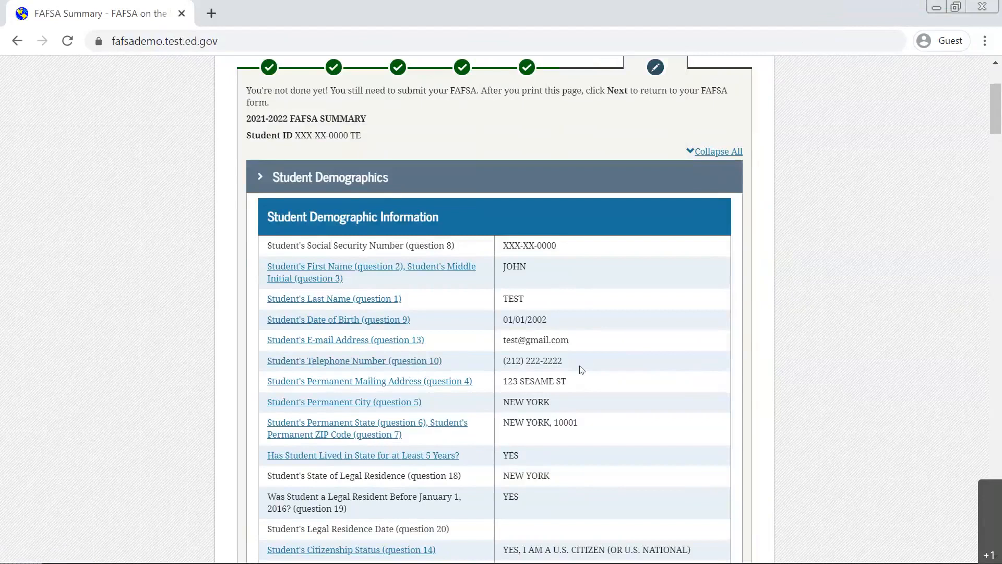
{"action": "scroll", "coordinate": [581, 369], "scroll_direction": "down", "scroll_amount": 8}
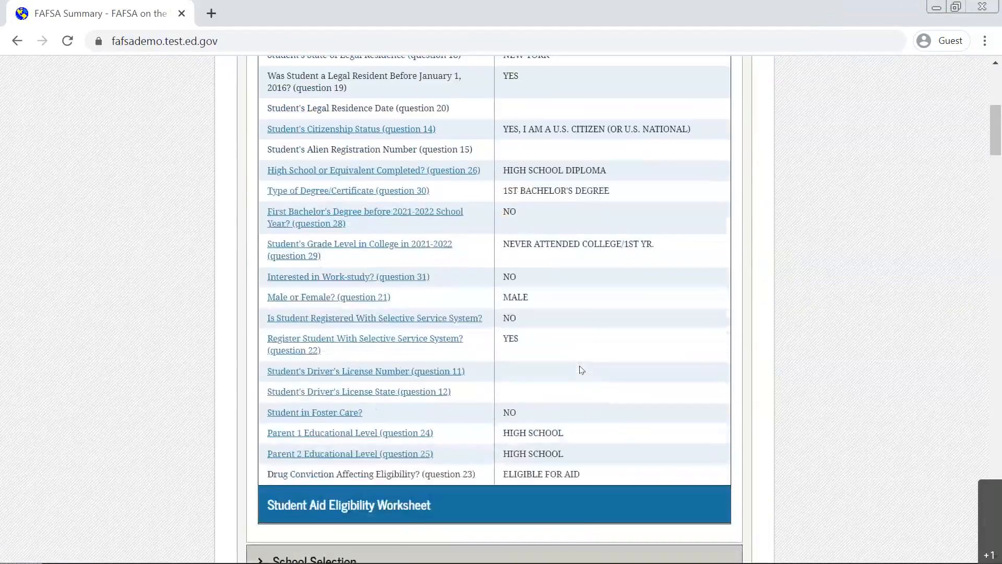
{"action": "scroll", "coordinate": [581, 369], "scroll_direction": "down", "scroll_amount": 3}
{"action": "scroll", "coordinate": [582, 369], "scroll_direction": "down", "scroll_amount": 10}
{"action": "scroll", "coordinate": [581, 370], "scroll_direction": "up", "scroll_amount": 8}
{"action": "scroll", "coordinate": [582, 369], "scroll_direction": "down", "scroll_amount": 9}
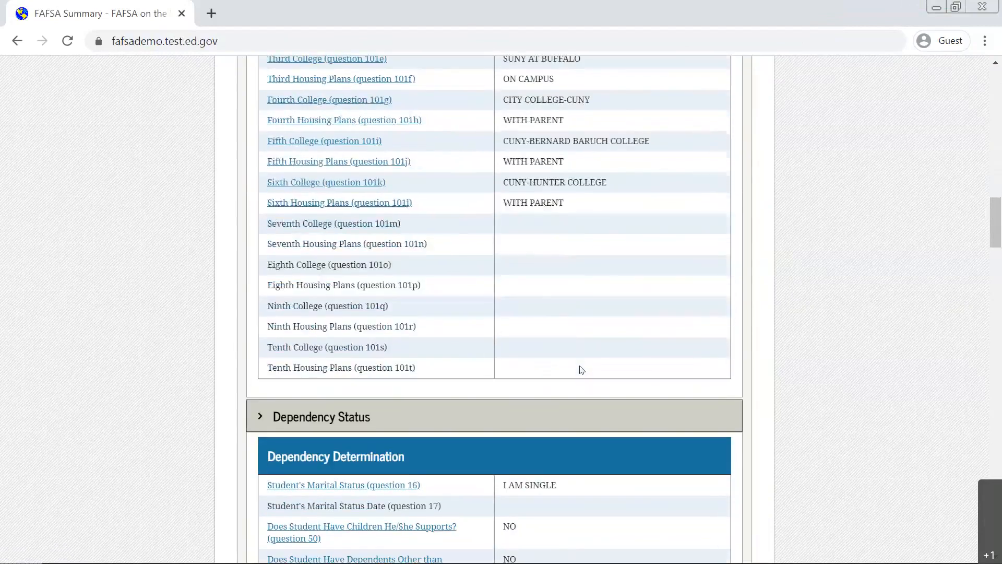
{"action": "scroll", "coordinate": [580, 370], "scroll_direction": "down", "scroll_amount": 20}
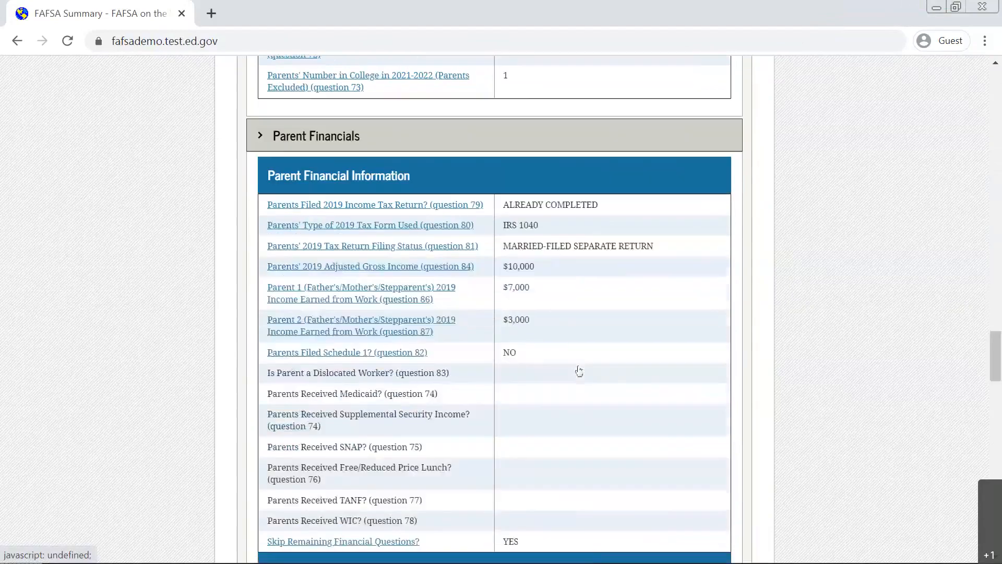
{"action": "scroll", "coordinate": [580, 370], "scroll_direction": "down", "scroll_amount": 3}
{"action": "scroll", "coordinate": [581, 369], "scroll_direction": "down", "scroll_amount": 15}
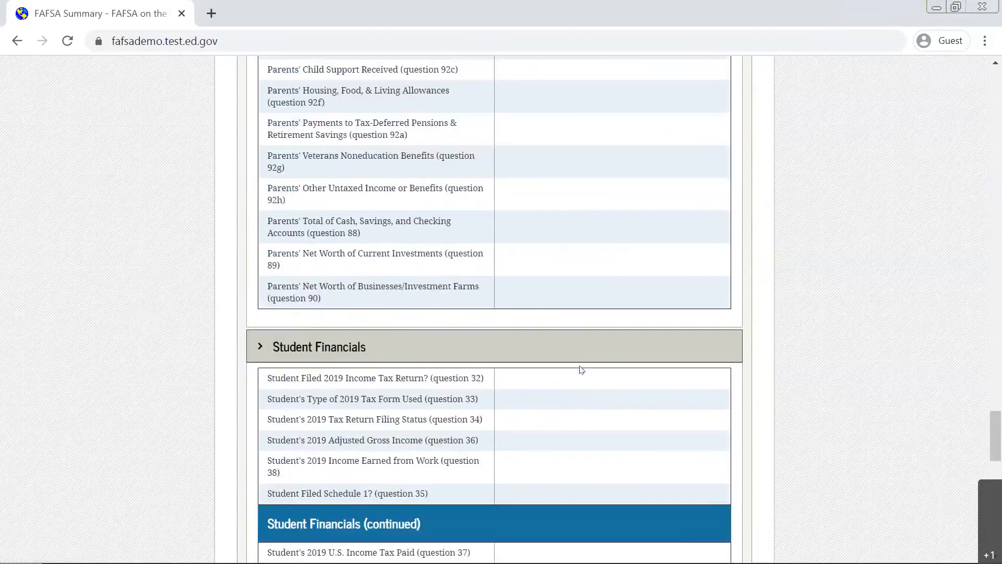
{"action": "scroll", "coordinate": [581, 370], "scroll_direction": "down", "scroll_amount": 15}
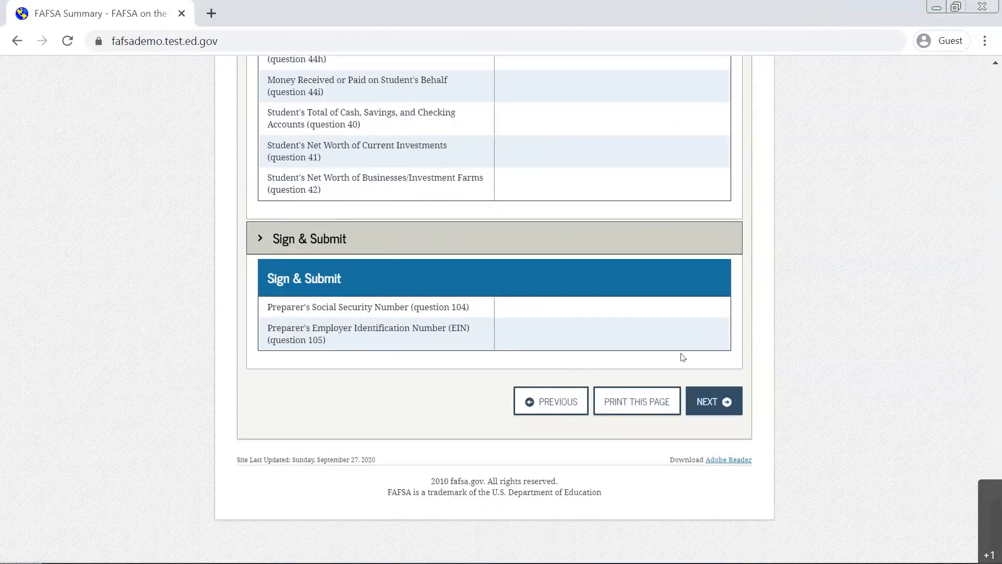
Agree to the signature terms as the student and choose Print A Signature Page as the student's signing option.
{"action": "left_click", "coordinate": [711, 406]}
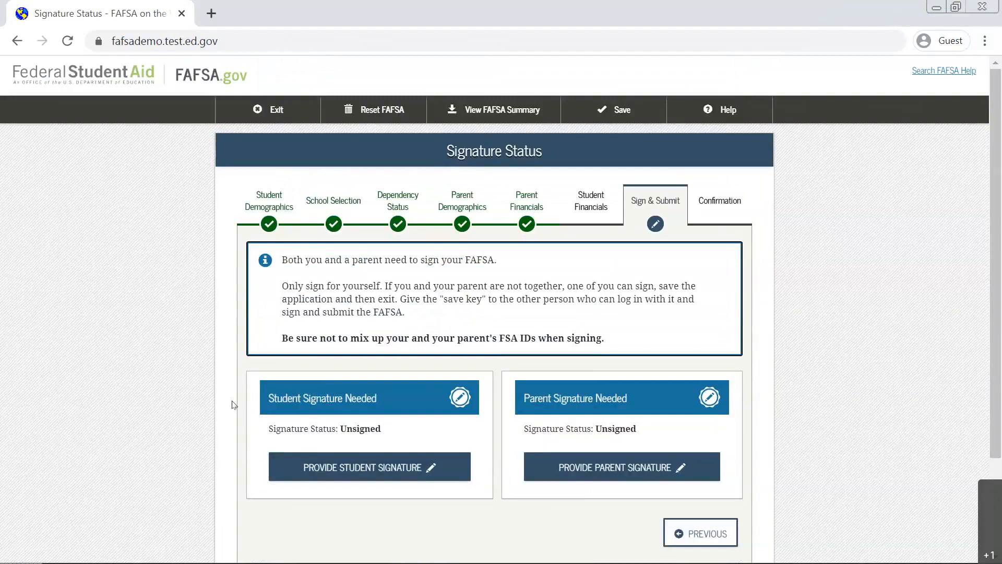
{"action": "scroll", "coordinate": [234, 405], "scroll_direction": "down", "scroll_amount": 3}
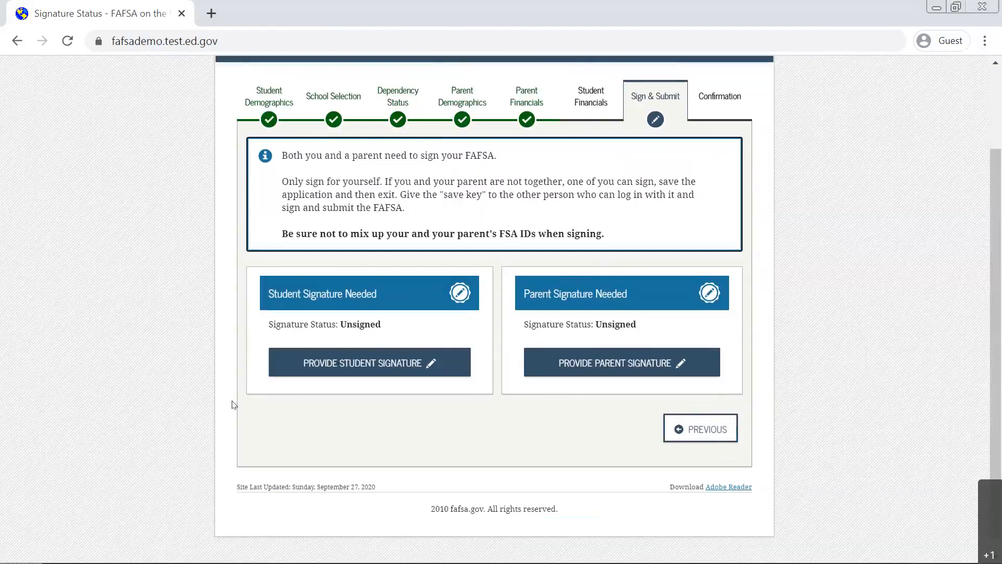
{"action": "left_click", "coordinate": [360, 364]}
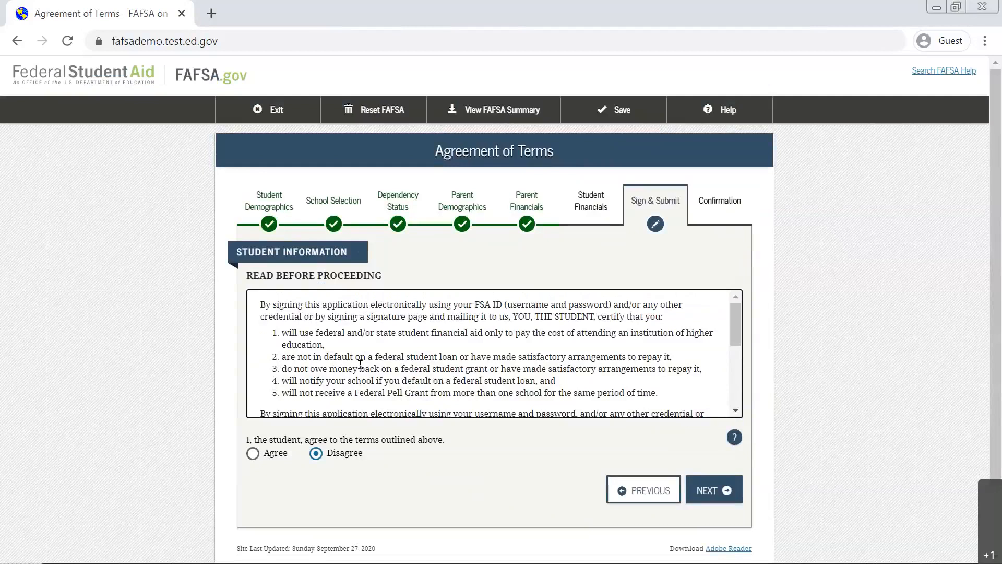
{"action": "left_click", "coordinate": [253, 453]}
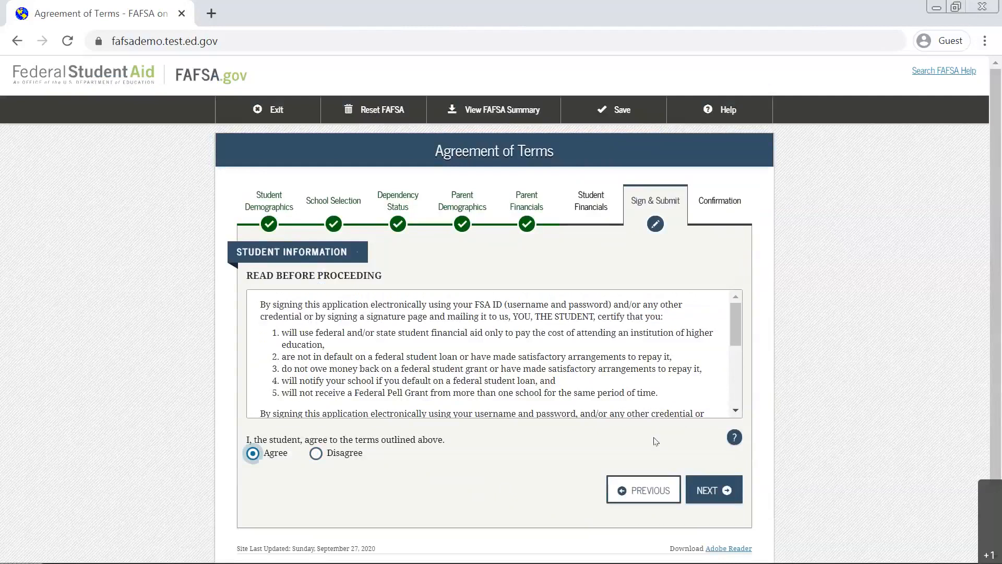
{"action": "left_click", "coordinate": [704, 489]}
{"action": "left_click", "coordinate": [496, 445]}
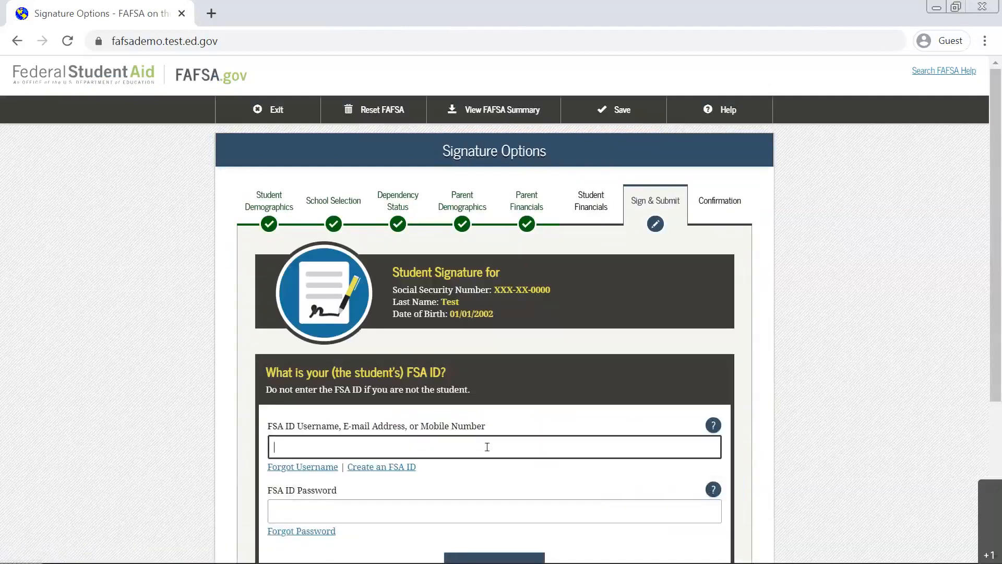
{"action": "scroll", "coordinate": [487, 446], "scroll_direction": "down", "scroll_amount": 2}
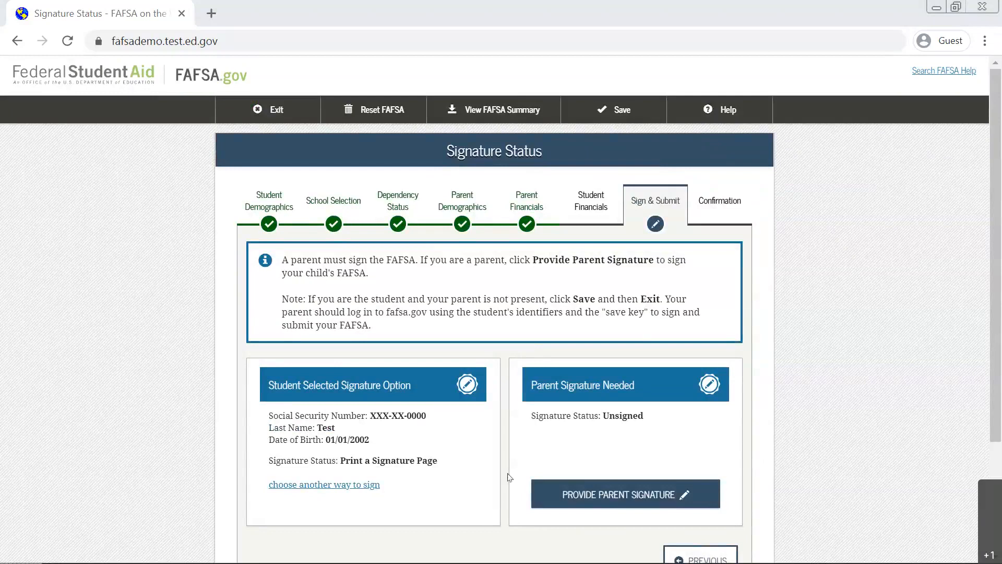
Start the parent signature as Parent 1, agree to the parent terms, and continue to the signature options.
{"action": "left_click", "coordinate": [623, 504]}
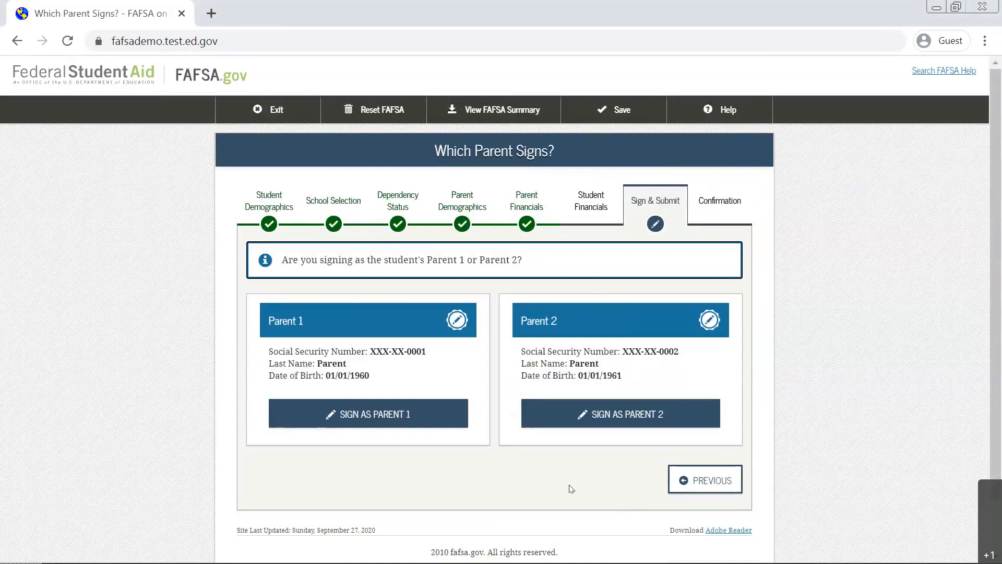
{"action": "left_click", "coordinate": [407, 420]}
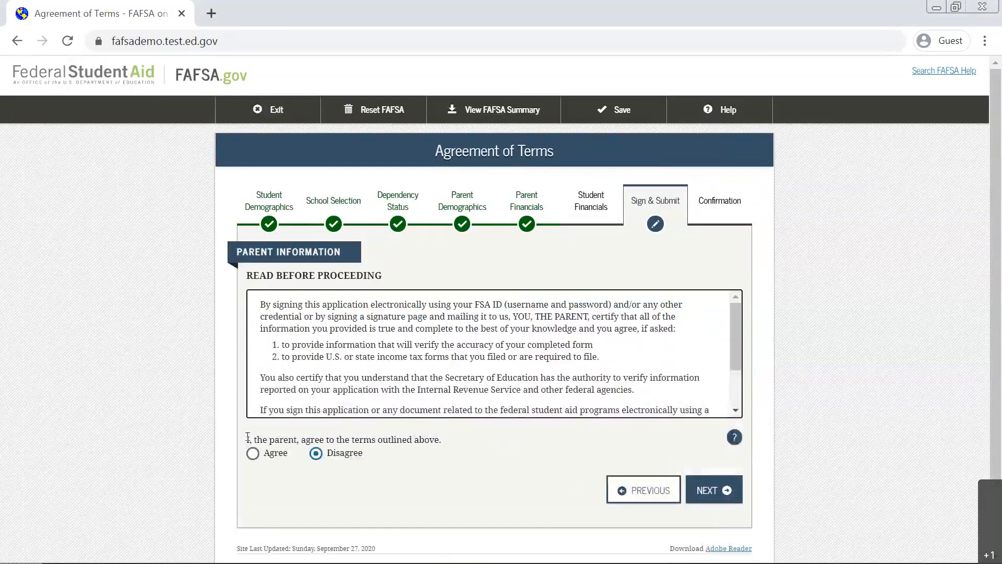
{"action": "left_click", "coordinate": [254, 453]}
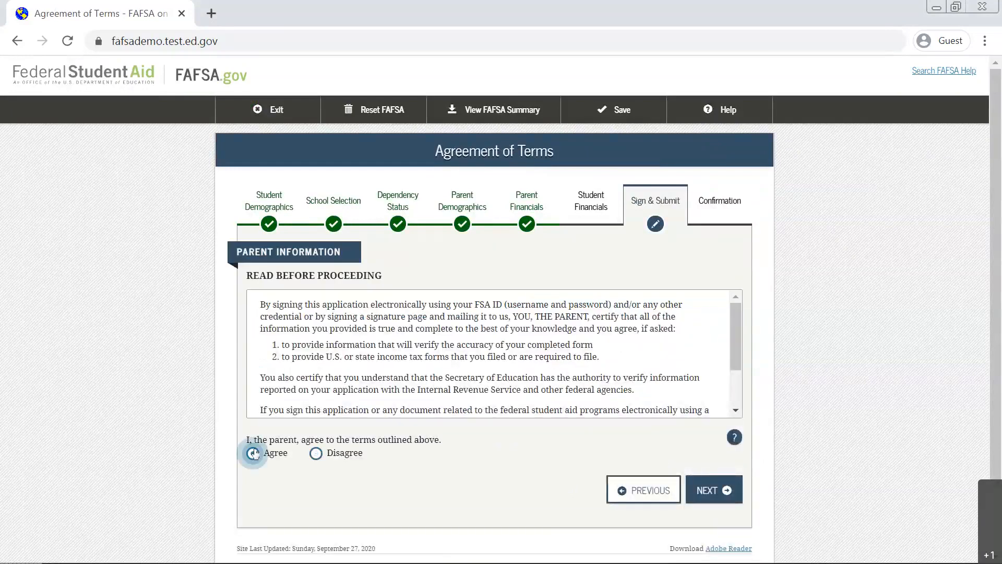
{"action": "left_click", "coordinate": [709, 491]}
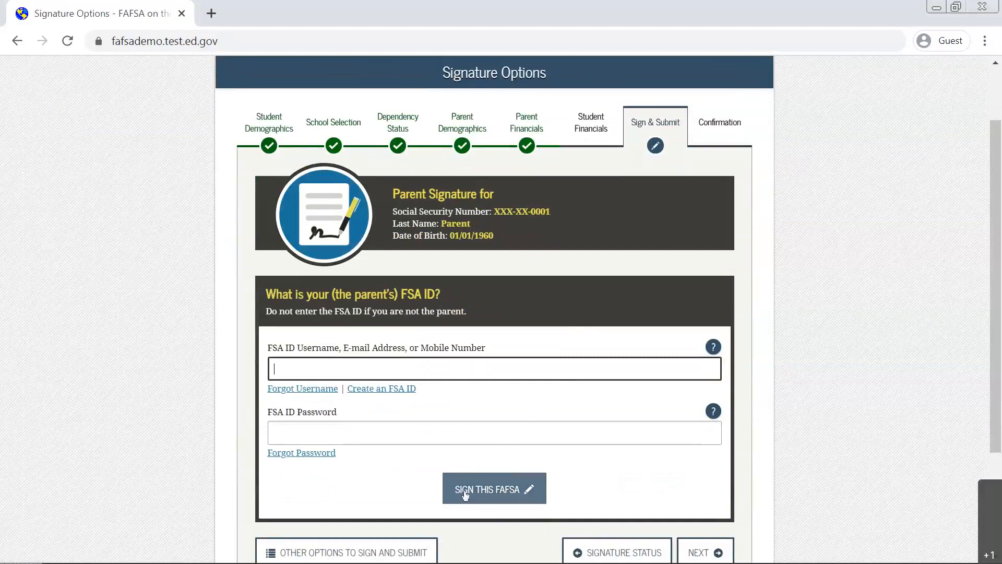
Choose Print A Signature Page from the other signing options for Parent 1 and continue to the signature status.
{"action": "scroll", "coordinate": [400, 487], "scroll_direction": "down", "scroll_amount": 3}
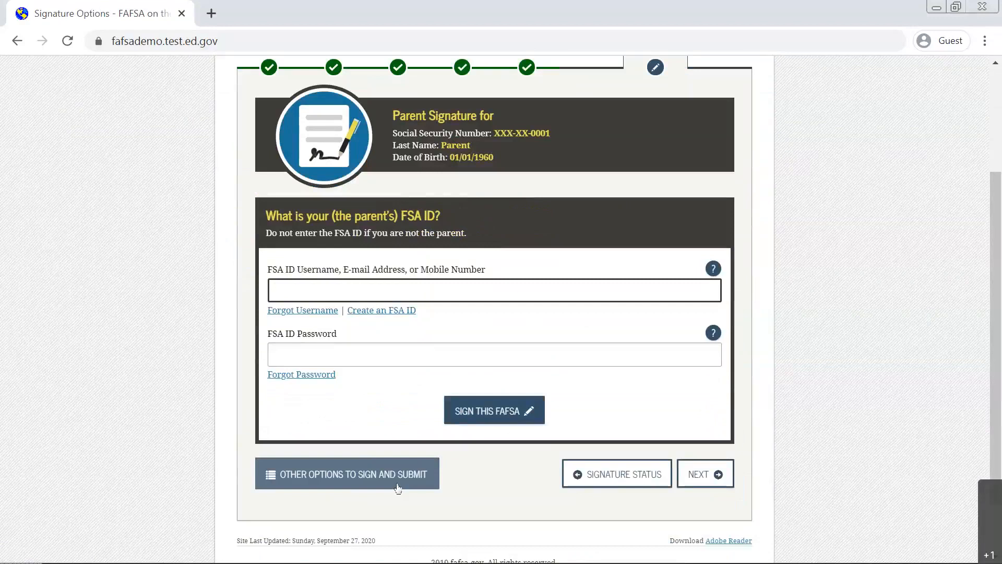
{"action": "left_click", "coordinate": [397, 486]}
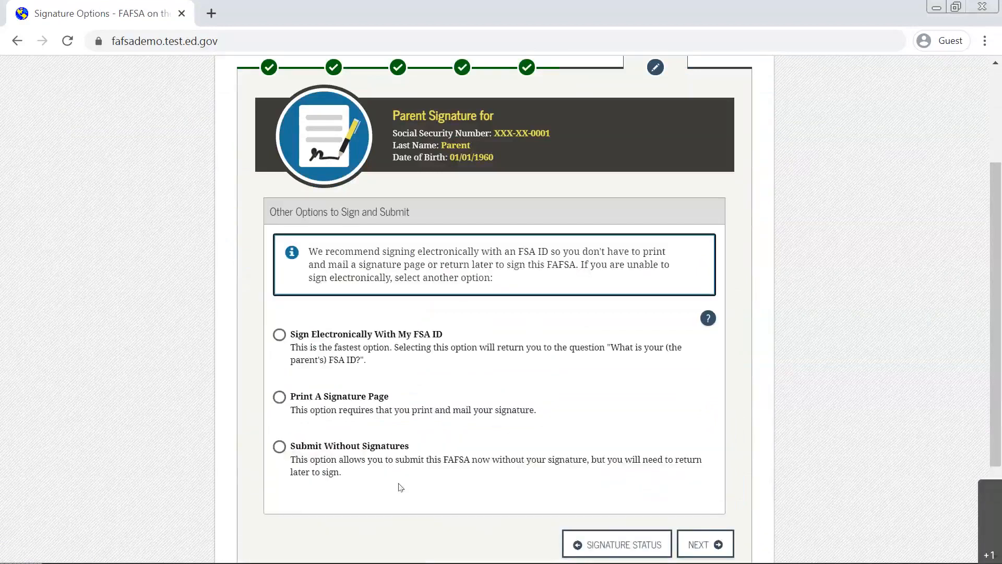
{"action": "left_click", "coordinate": [279, 397]}
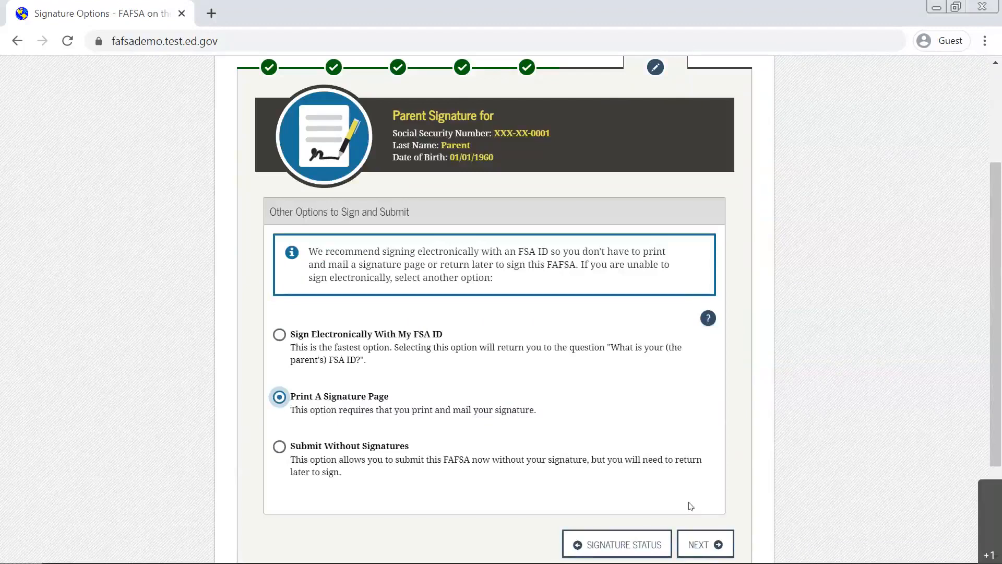
{"action": "left_click", "coordinate": [698, 540]}
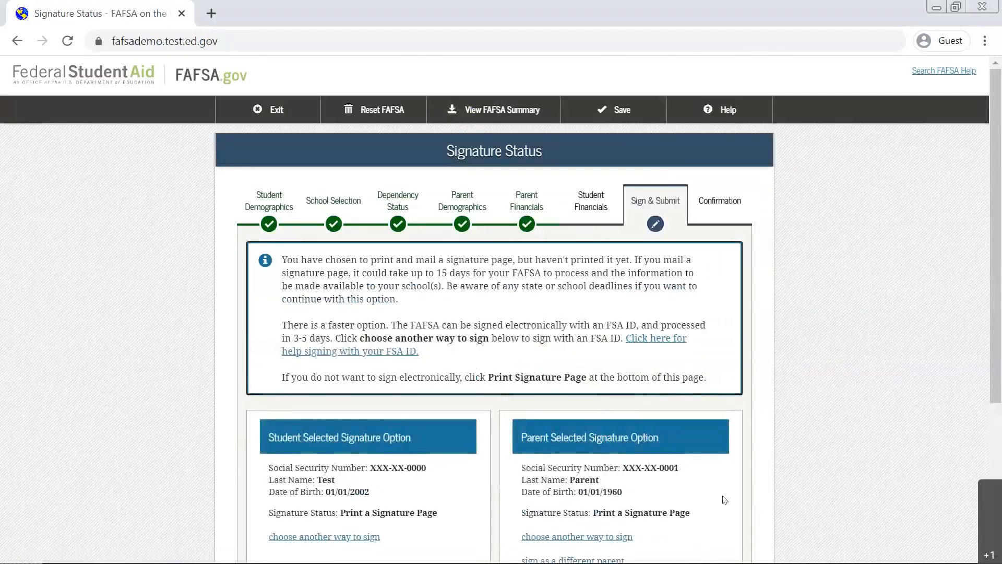
Open and review the printable signature page, call up its print dialog and cancel it, and close the signature page.
{"action": "scroll", "coordinate": [720, 553], "scroll_direction": "down", "scroll_amount": 3}
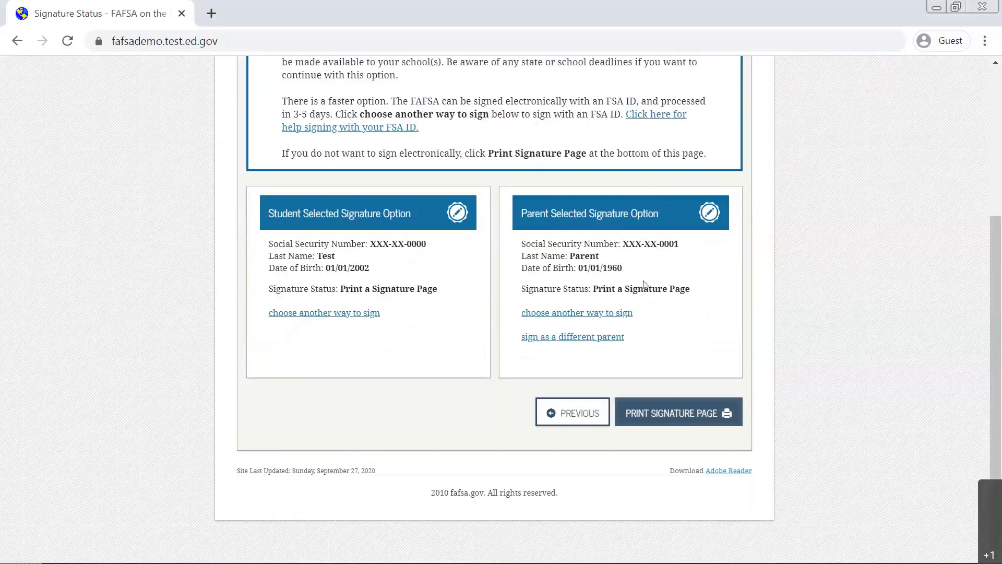
{"action": "scroll", "coordinate": [532, 382], "scroll_direction": "down", "scroll_amount": 9}
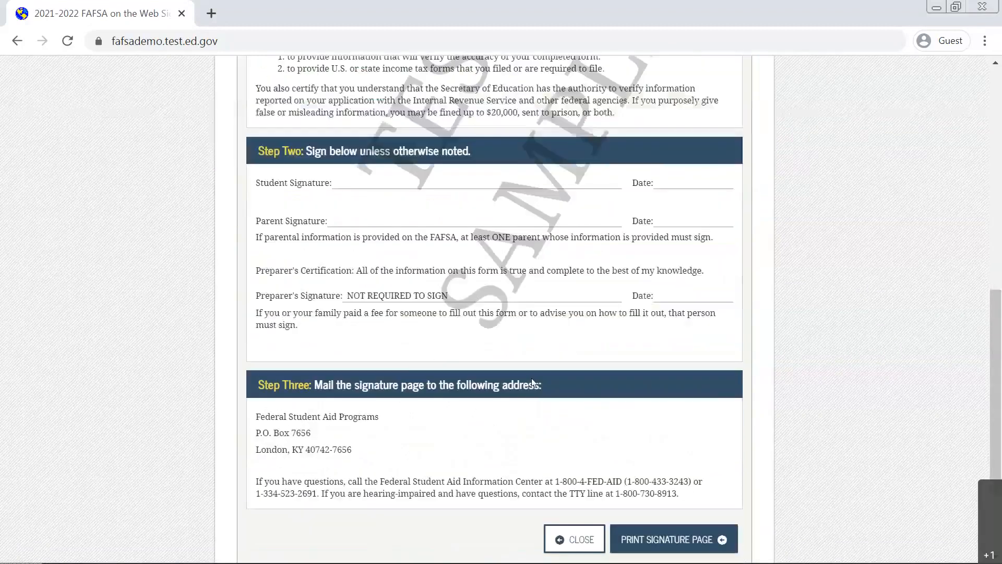
{"action": "scroll", "coordinate": [532, 382], "scroll_direction": "up", "scroll_amount": 2}
{"action": "scroll", "coordinate": [534, 340], "scroll_direction": "down", "scroll_amount": 2}
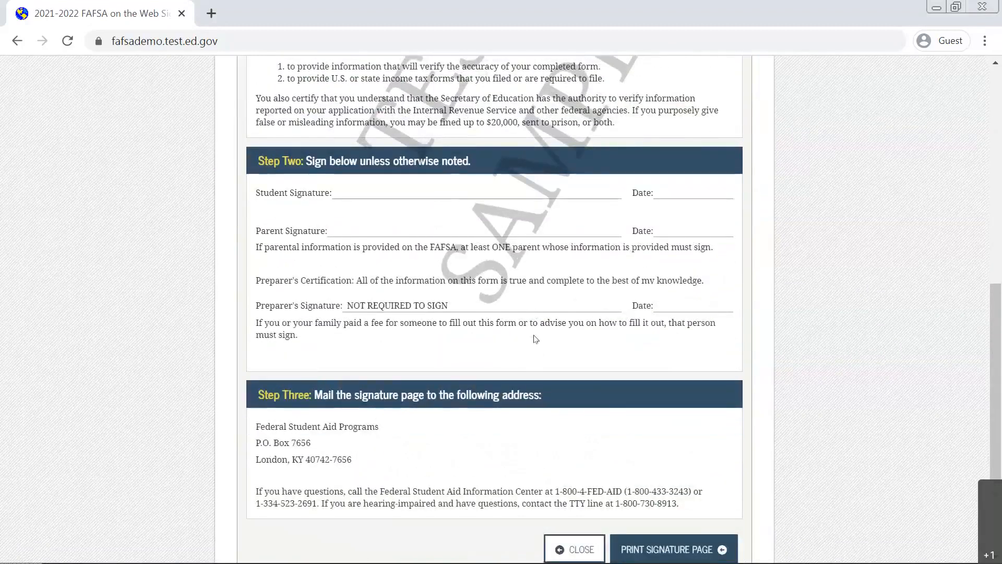
{"action": "scroll", "coordinate": [534, 339], "scroll_direction": "down", "scroll_amount": 3}
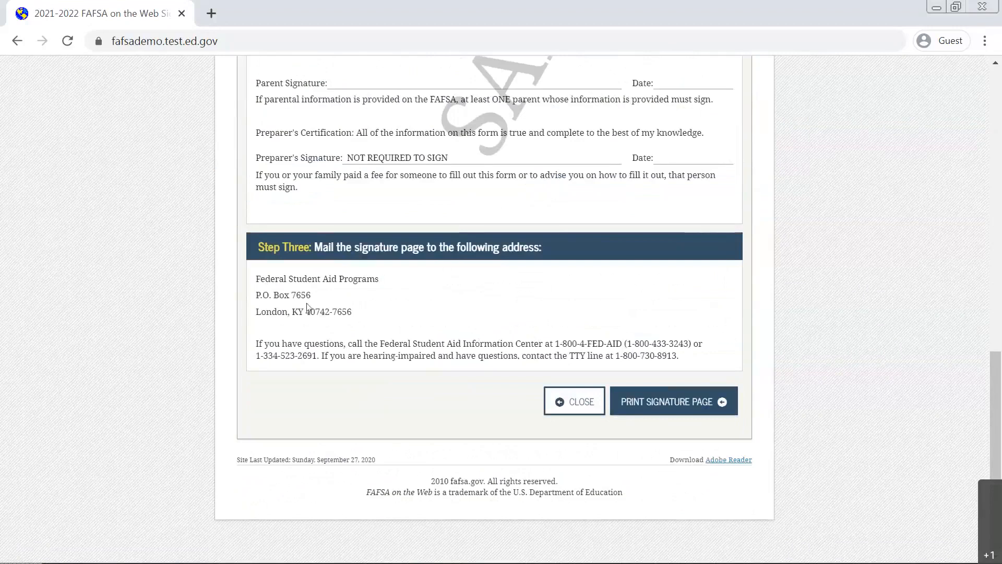
{"action": "left_click", "coordinate": [690, 396]}
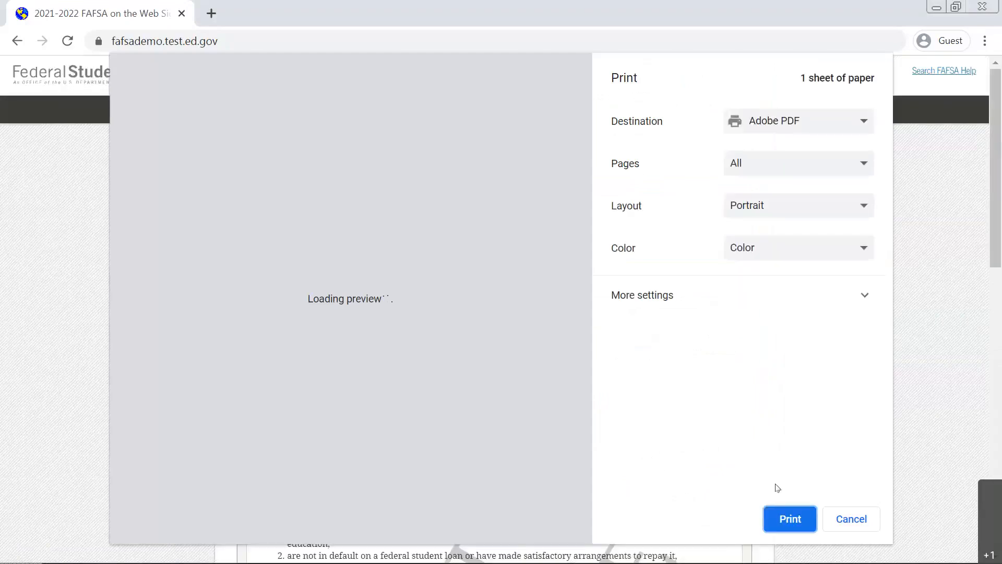
{"action": "left_click", "coordinate": [851, 518]}
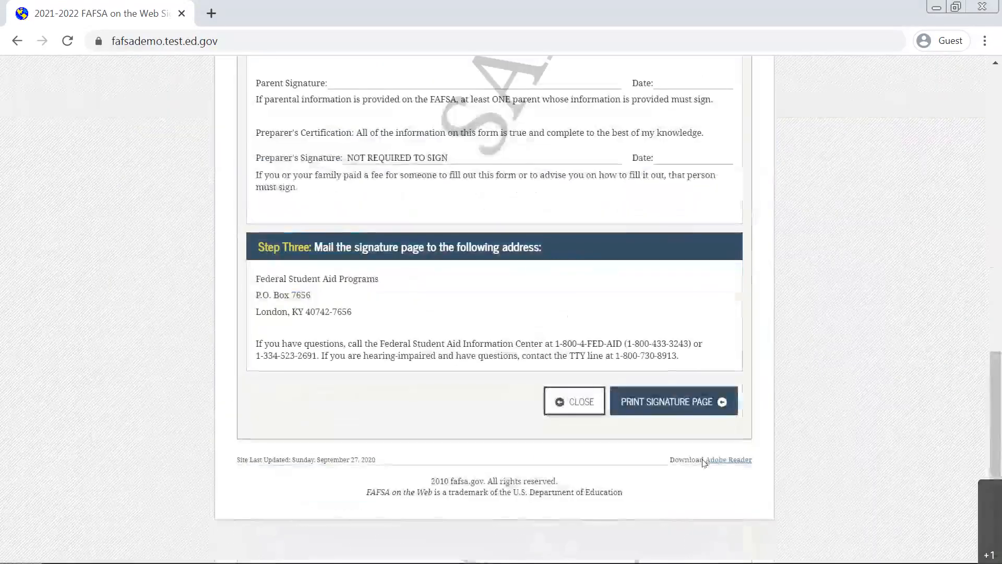
{"action": "left_click", "coordinate": [574, 400]}
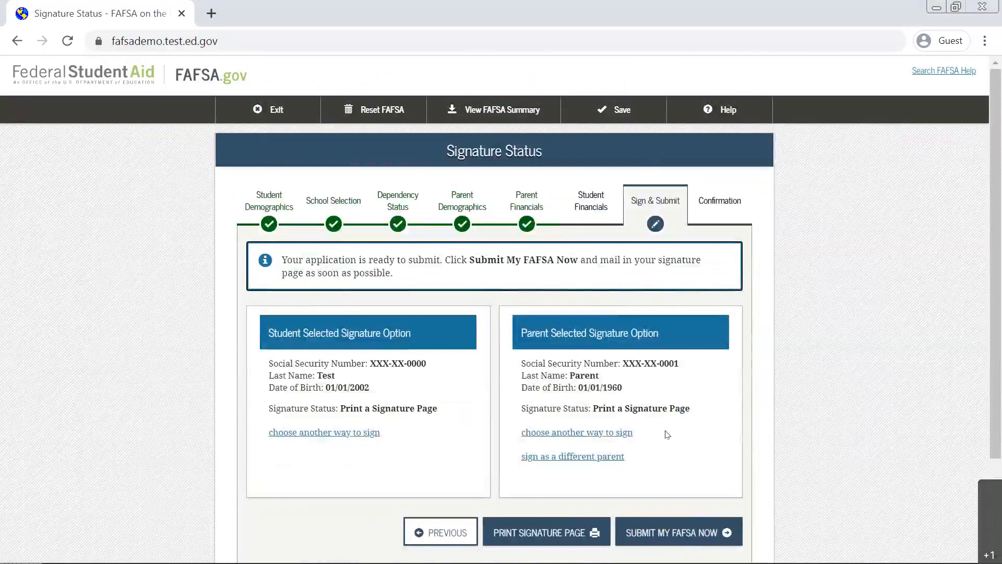
Submit the FAFSA with Print a Signature Page selected for both student and parent.
{"action": "scroll", "coordinate": [664, 434], "scroll_direction": "down", "scroll_amount": 2}
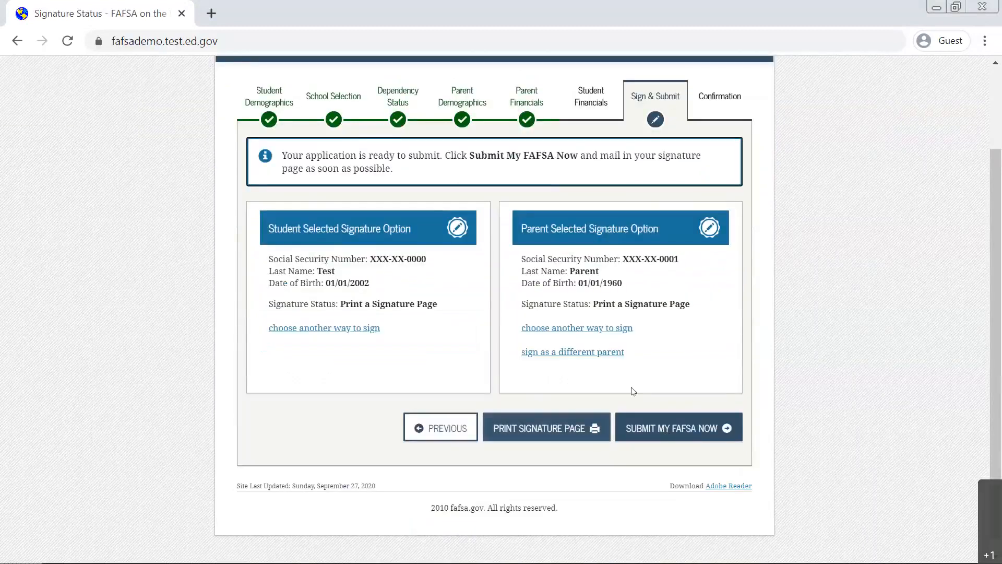
{"action": "left_click", "coordinate": [659, 429]}
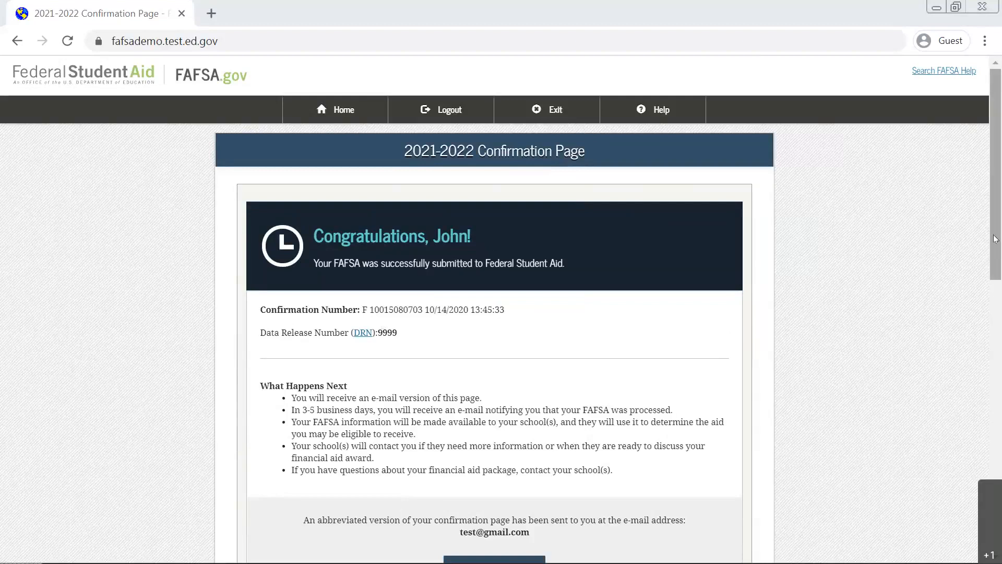
Review the 2021-2022 confirmation page and log out of the FAFSA site.
{"action": "scroll", "coordinate": [995, 239], "scroll_direction": "down", "scroll_amount": 3}
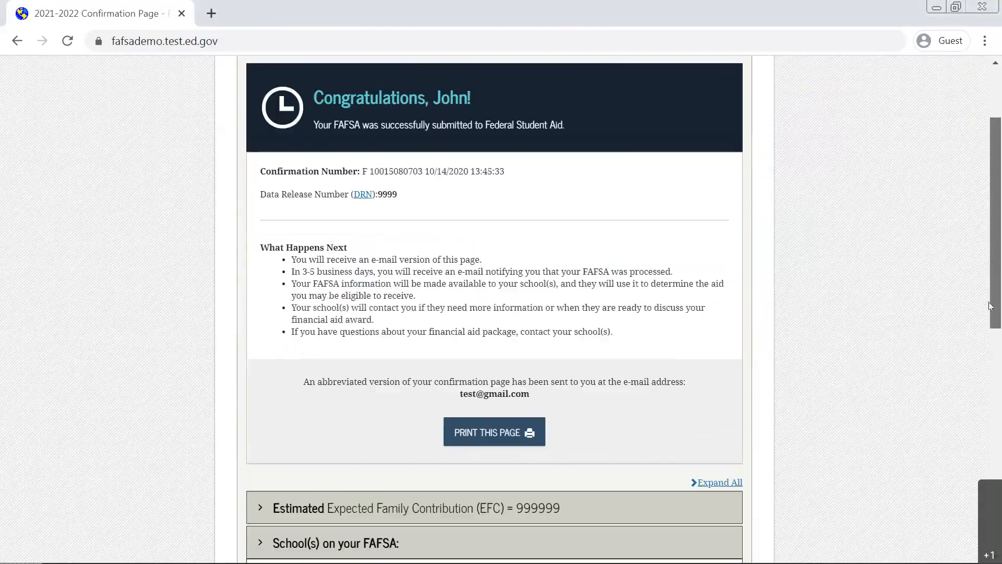
{"action": "left_click_drag", "start_coordinate": [991, 306], "coordinate": [973, 220]}
{"action": "scroll", "coordinate": [973, 251], "scroll_direction": "down", "scroll_amount": 1}
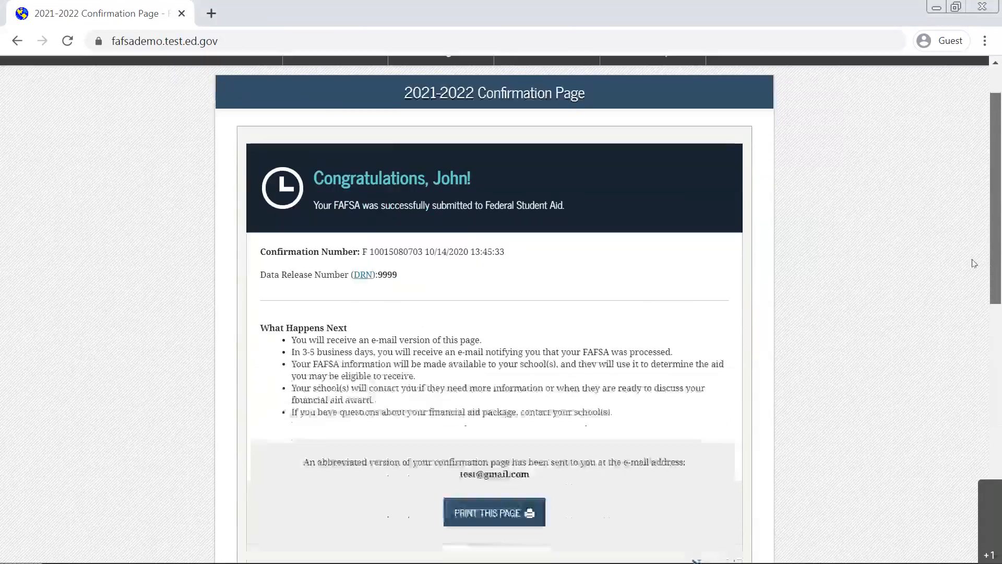
{"action": "left_click_drag", "start_coordinate": [971, 260], "coordinate": [966, 214]}
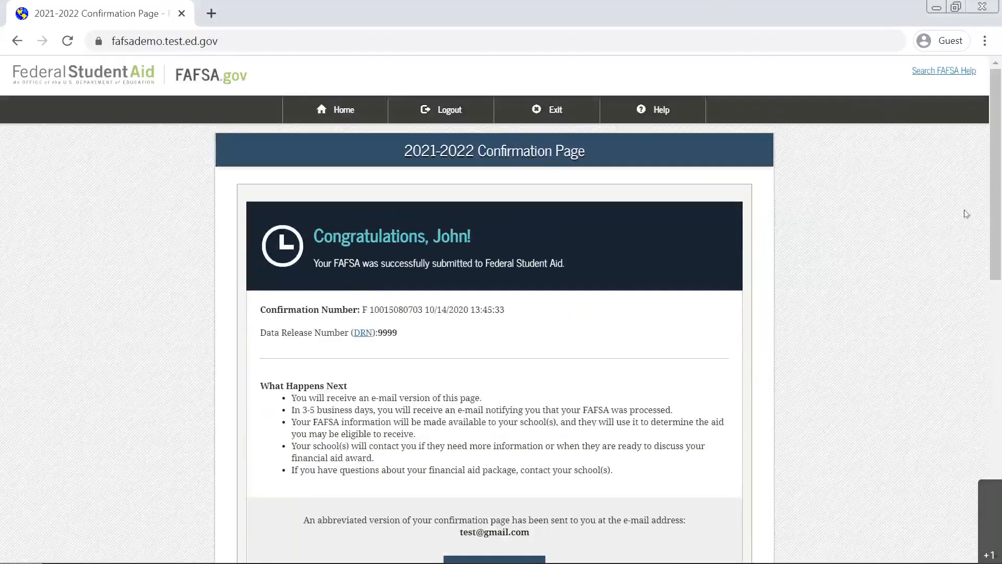
{"action": "left_click", "coordinate": [415, 114]}
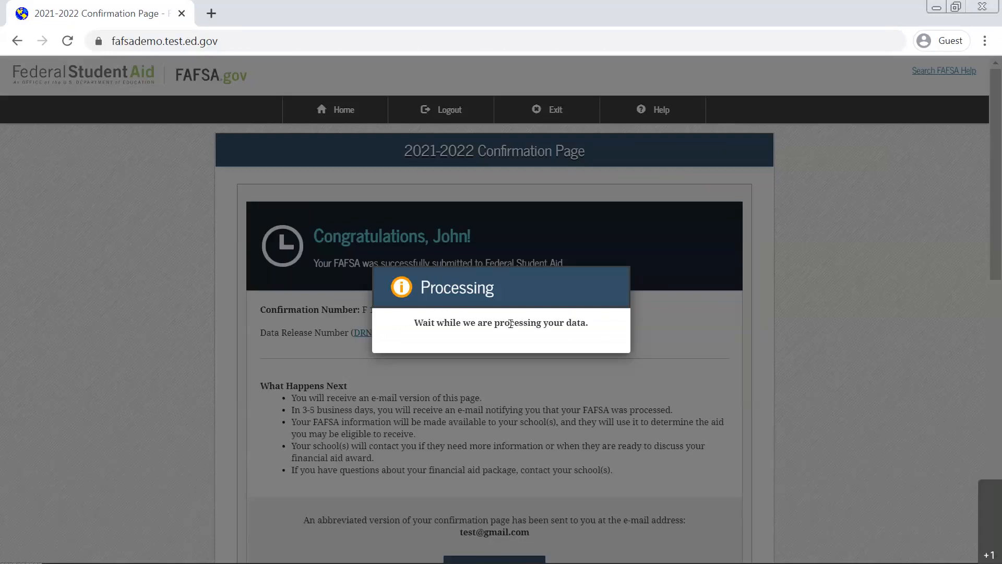